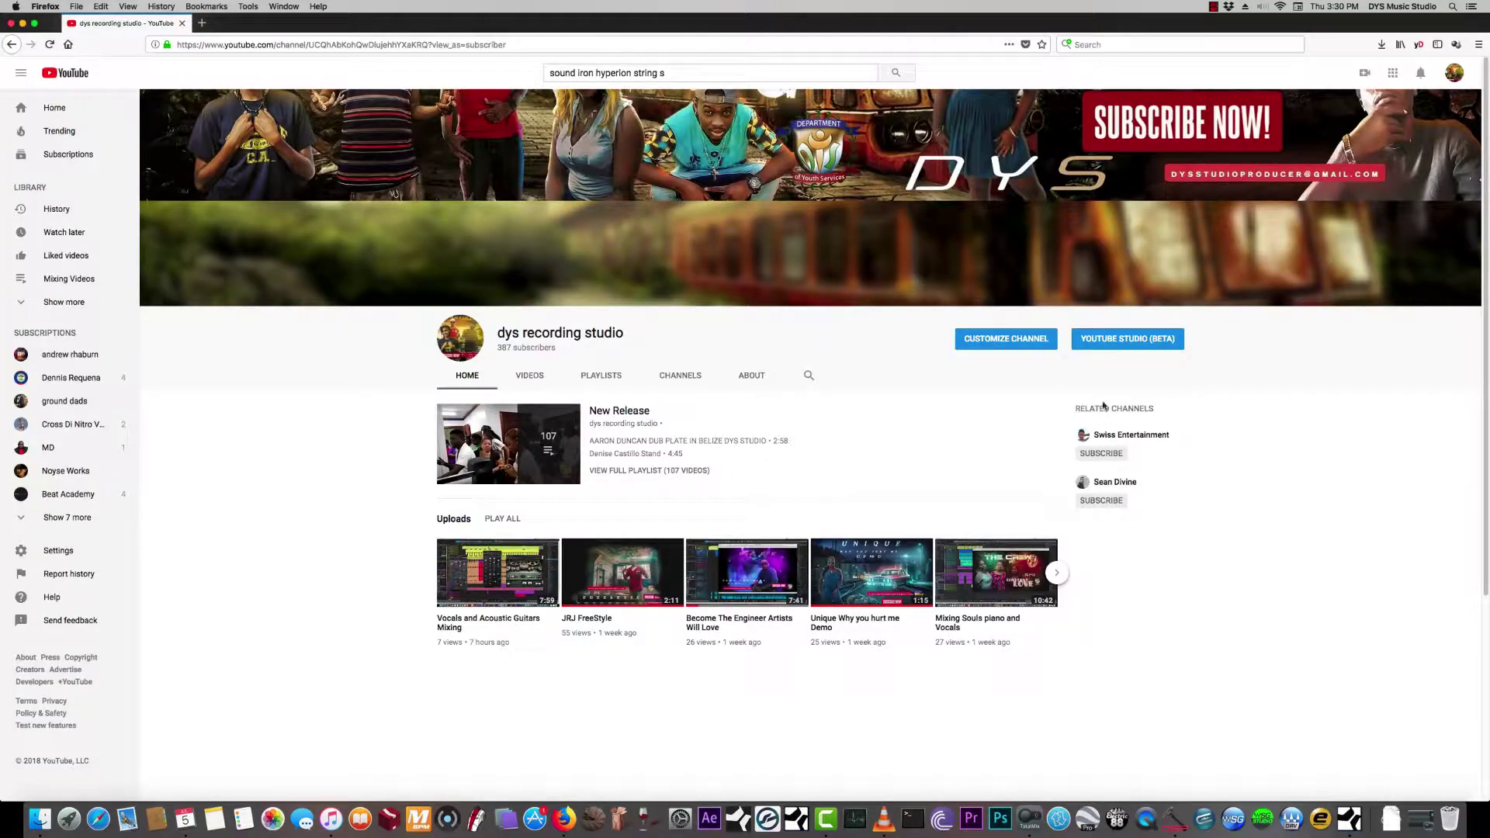
Leave the YouTube page in Firefox and bring the Studio One song session to the front
{"action": "scroll", "coordinate": [1478, 310], "scroll_direction": "down", "scroll_amount": 1}
{"action": "scroll", "coordinate": [776, 466], "scroll_direction": "up", "scroll_amount": 1}
{"action": "left_click", "coordinate": [796, 818]}
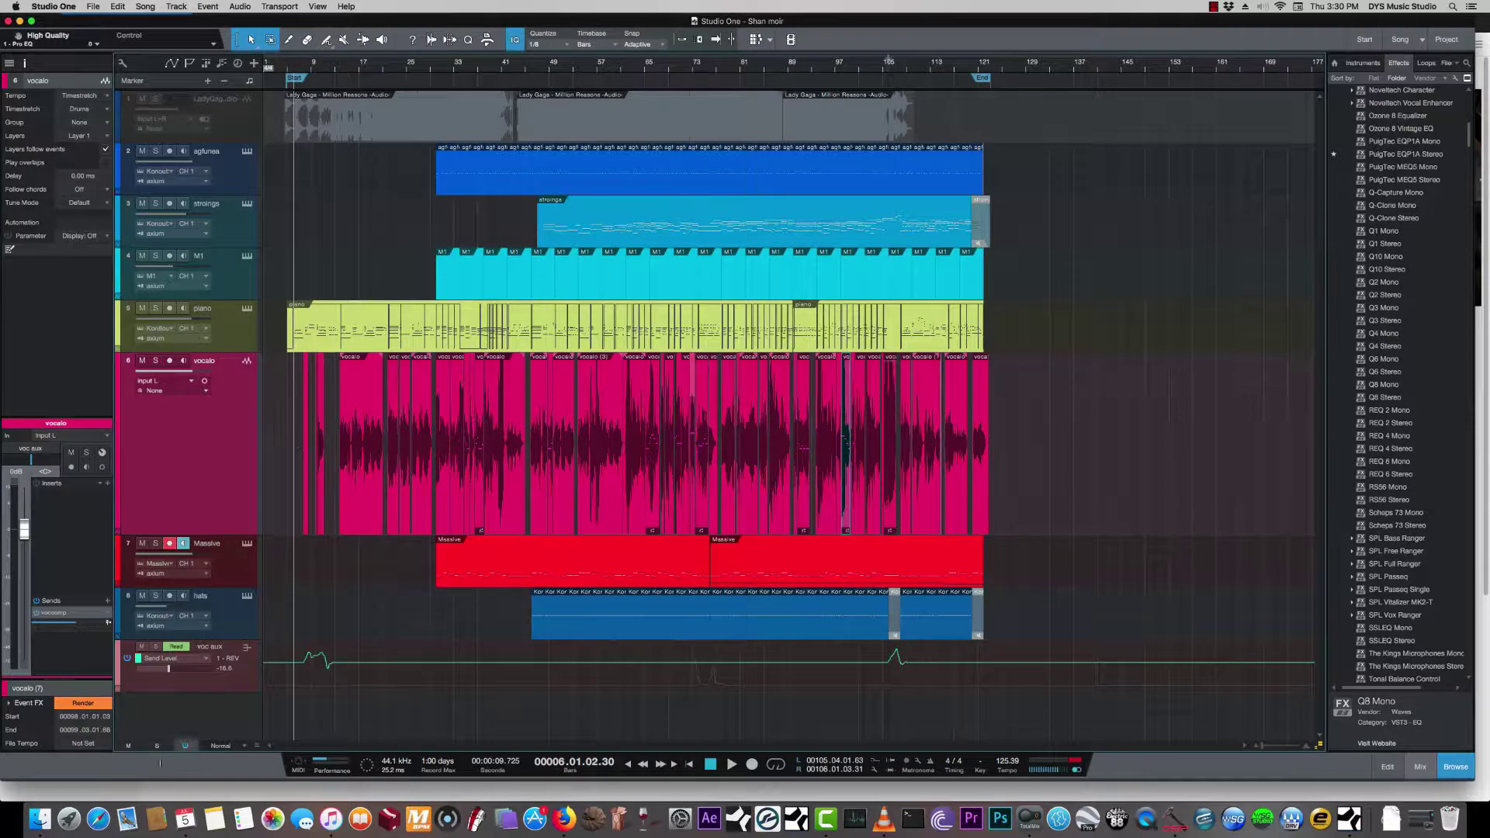
{"action": "left_click", "coordinate": [40, 817]}
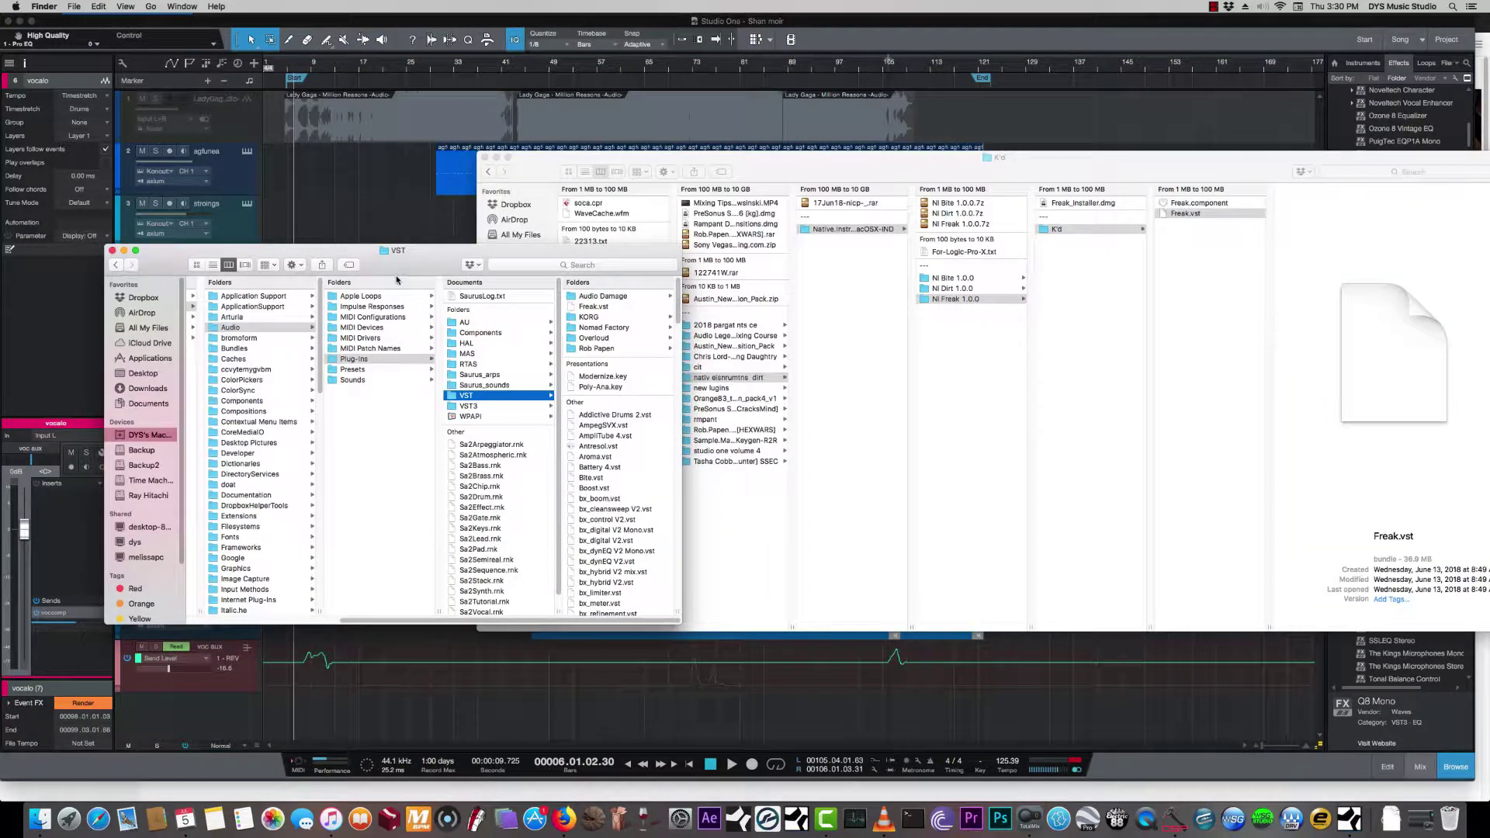
{"action": "left_click", "coordinate": [142, 450]}
{"action": "left_click", "coordinate": [228, 361]}
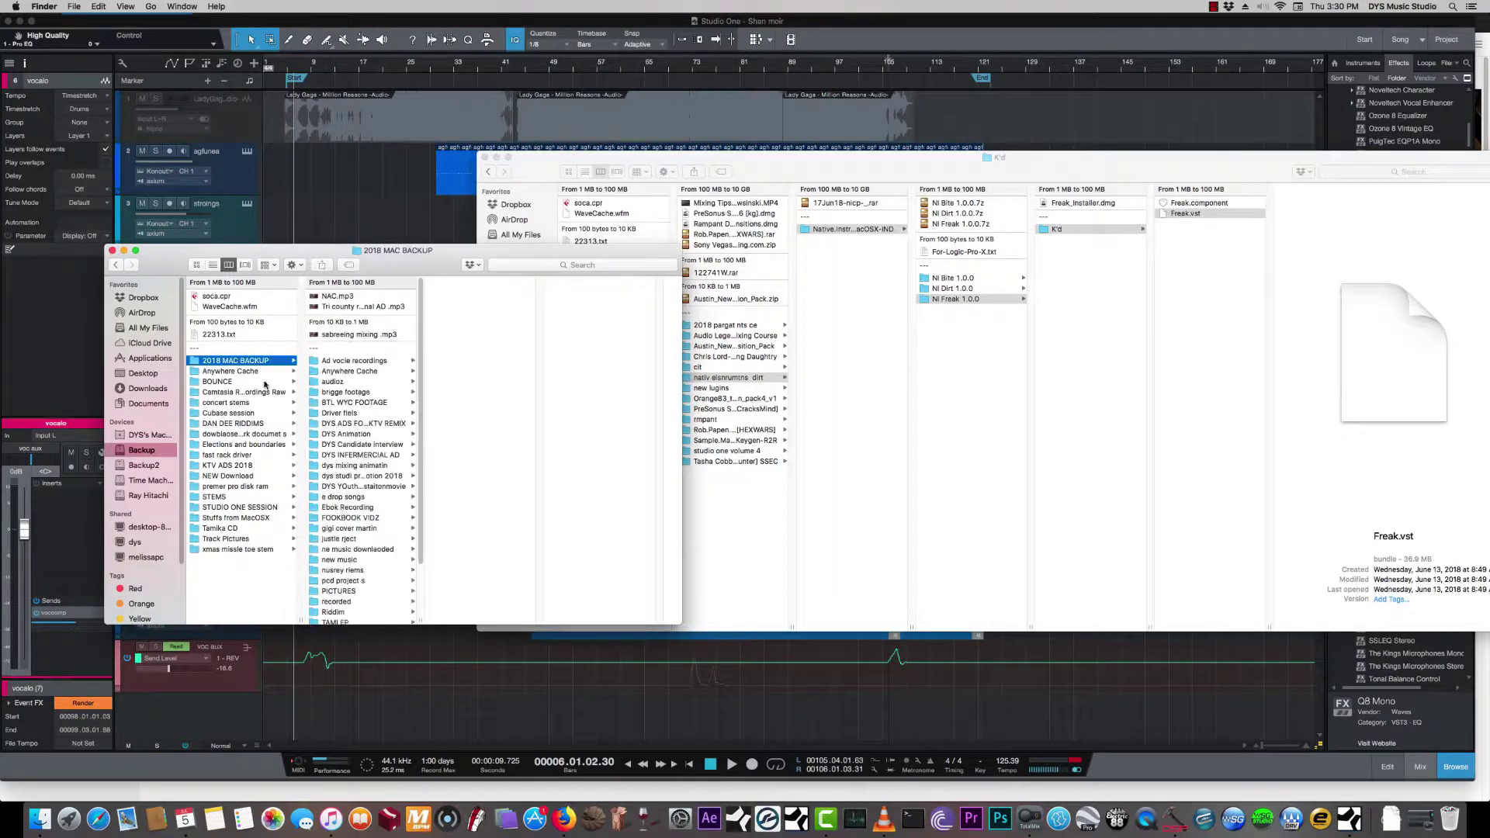
{"action": "left_click", "coordinate": [338, 591]}
{"action": "scroll", "coordinate": [357, 543], "scroll_direction": "down", "scroll_amount": 2}
{"action": "left_click", "coordinate": [448, 476]}
{"action": "left_click_drag", "start_coordinate": [498, 252], "coordinate": [498, 187]}
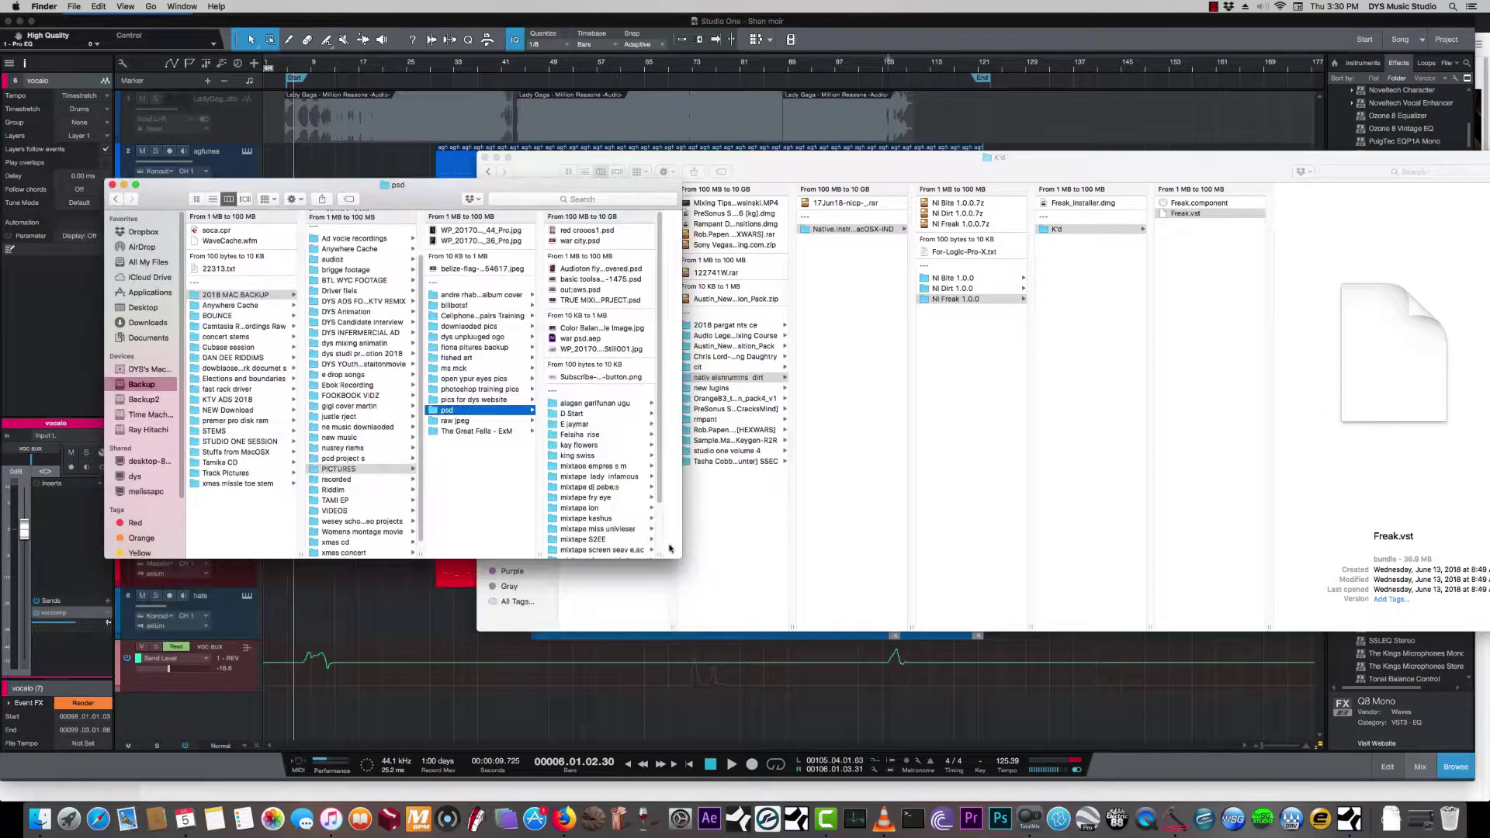
{"action": "left_click_drag", "start_coordinate": [674, 556], "coordinate": [954, 751]}
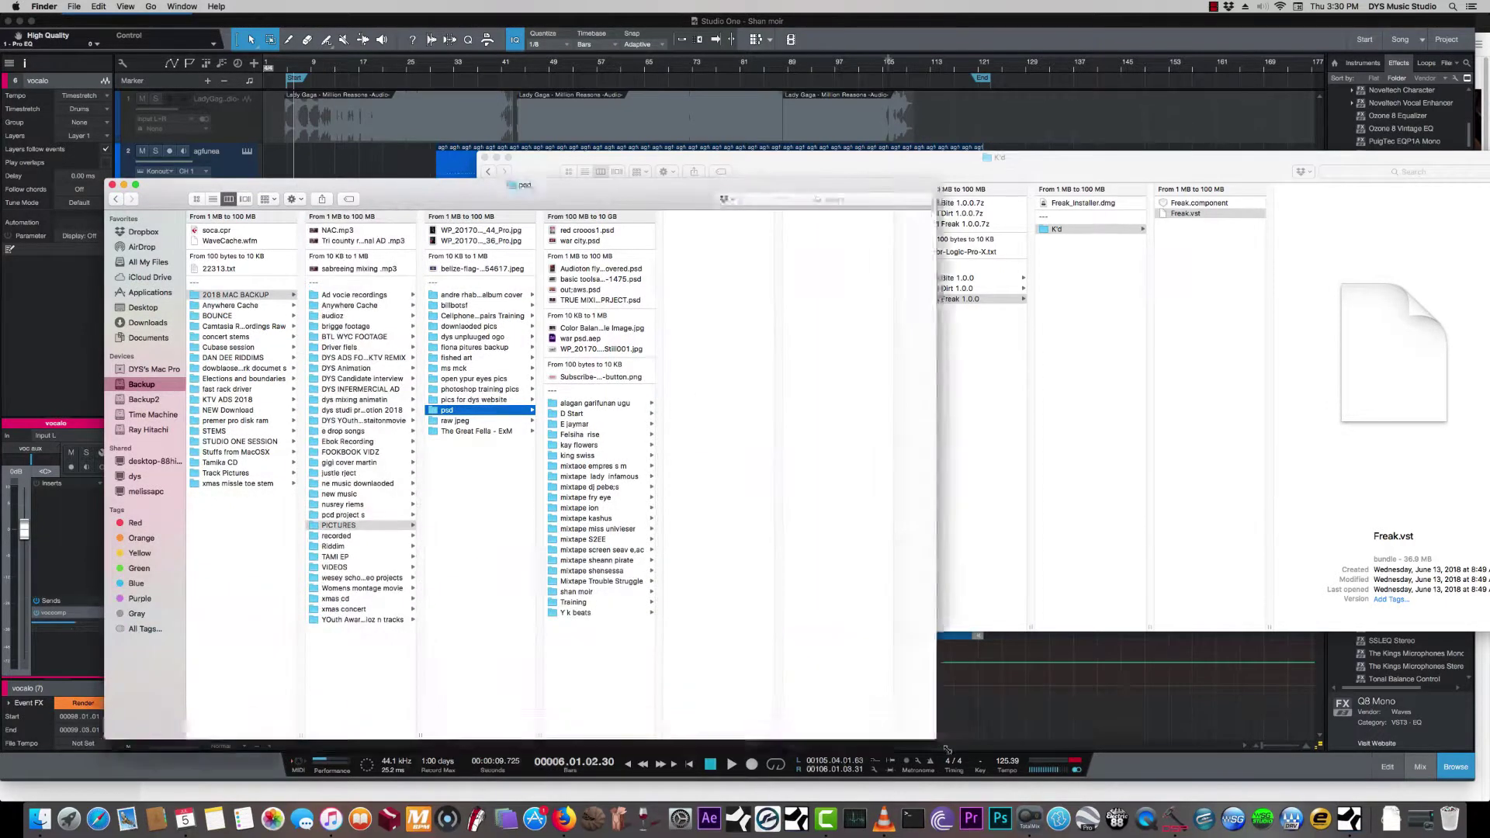
{"action": "left_click", "coordinate": [582, 592]}
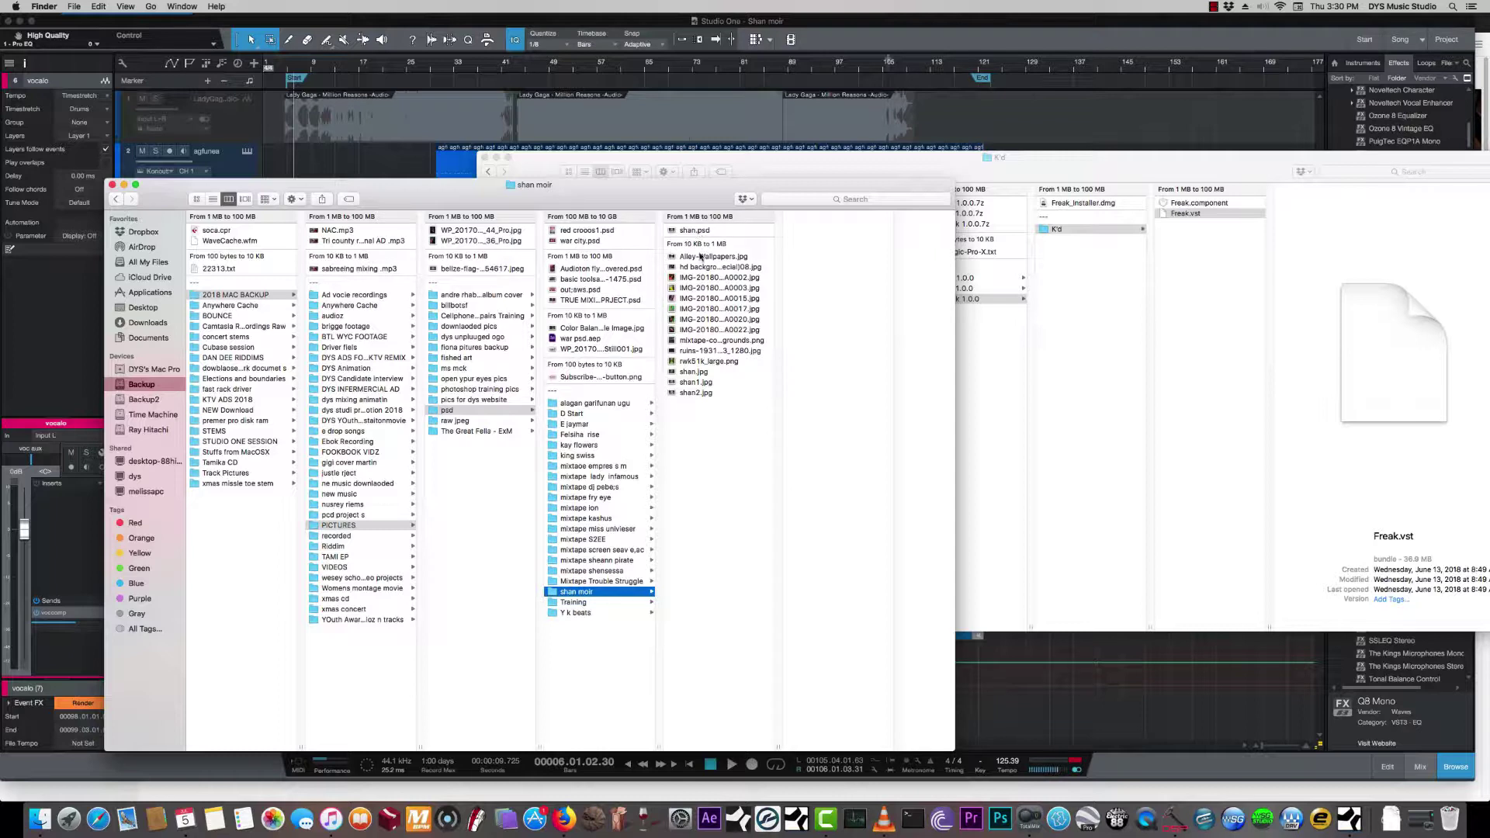
Quick Look the shan2.jpg cover image, then minimize and close the Finder window and preview
{"action": "left_click", "coordinate": [699, 392]}
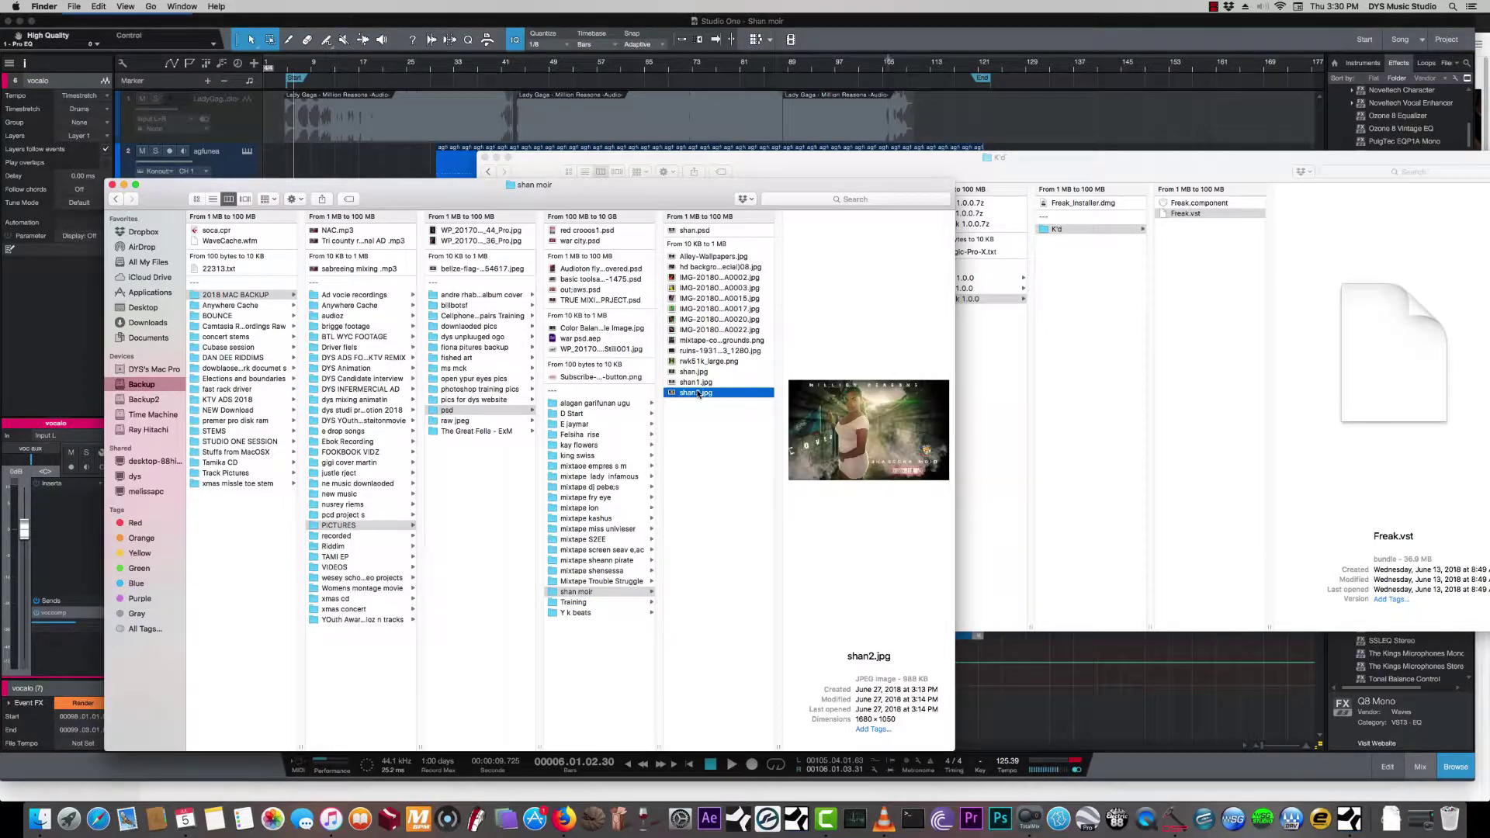
{"action": "key", "text": "space"}
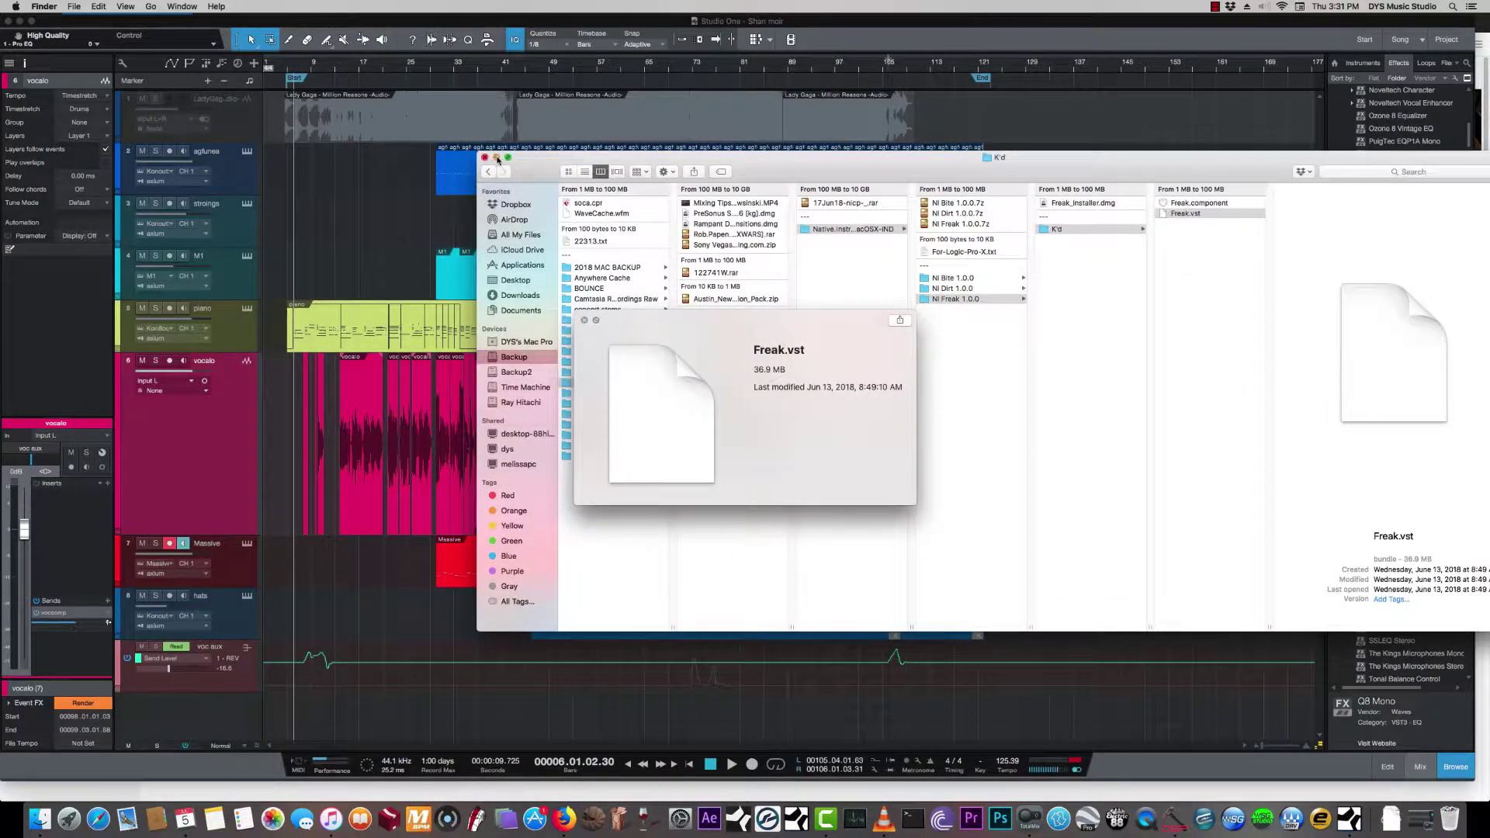
{"action": "left_click", "coordinate": [497, 158]}
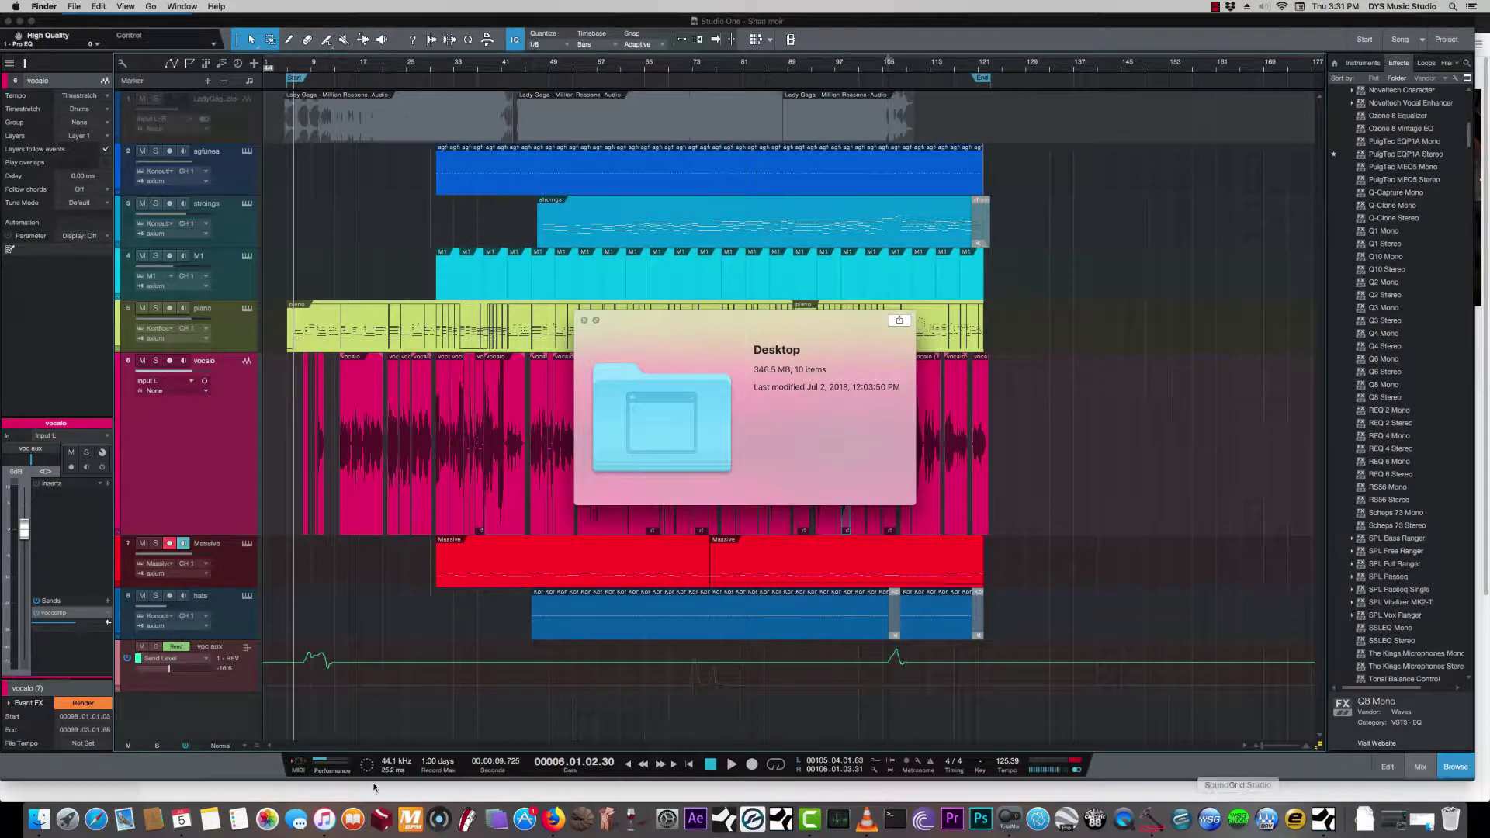
{"action": "left_click", "coordinate": [39, 818]}
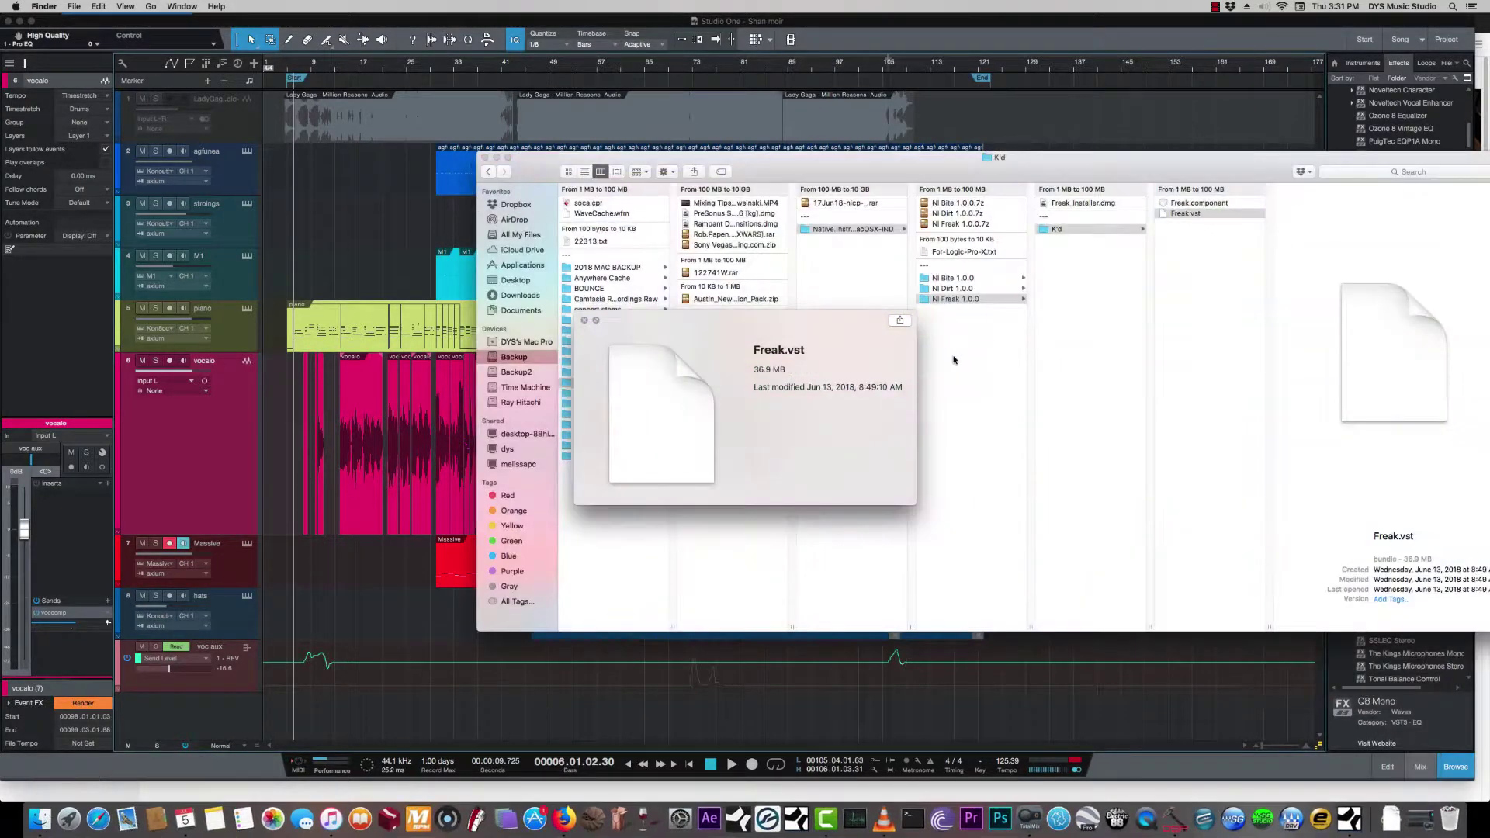
{"action": "left_click", "coordinate": [484, 158]}
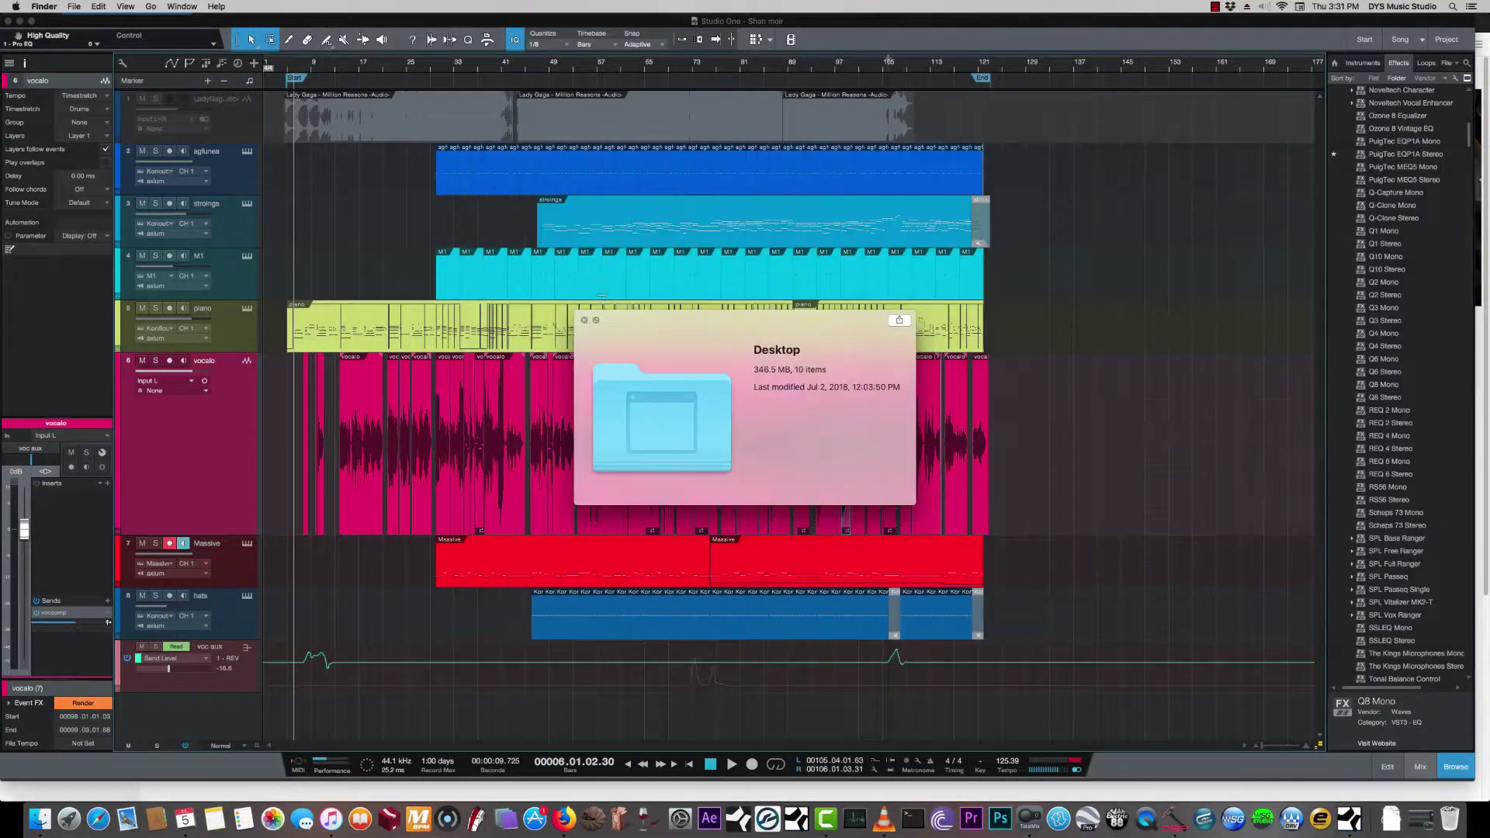
{"action": "left_click", "coordinate": [585, 321]}
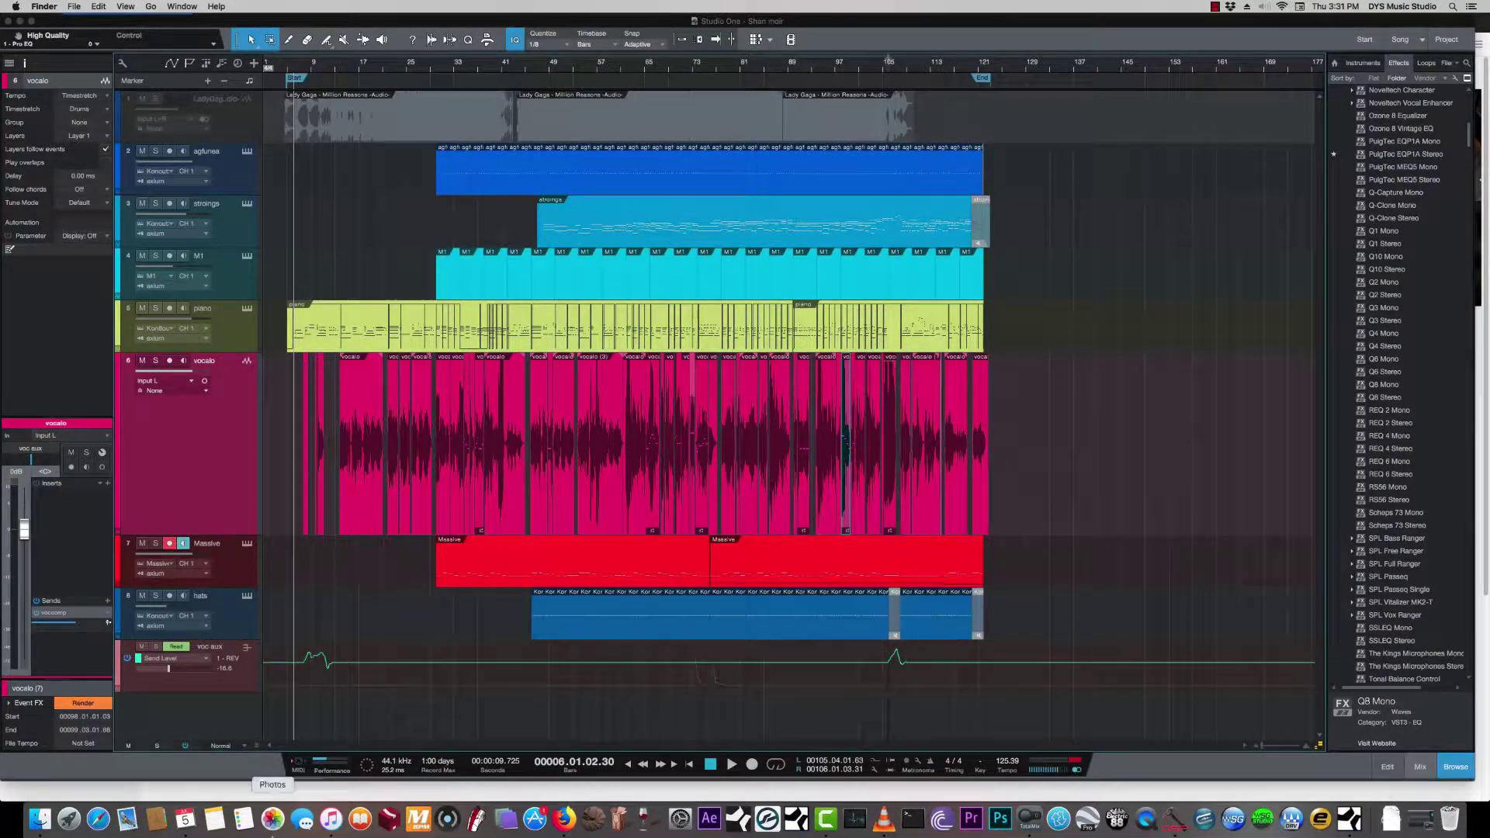
{"action": "left_click", "coordinate": [40, 819]}
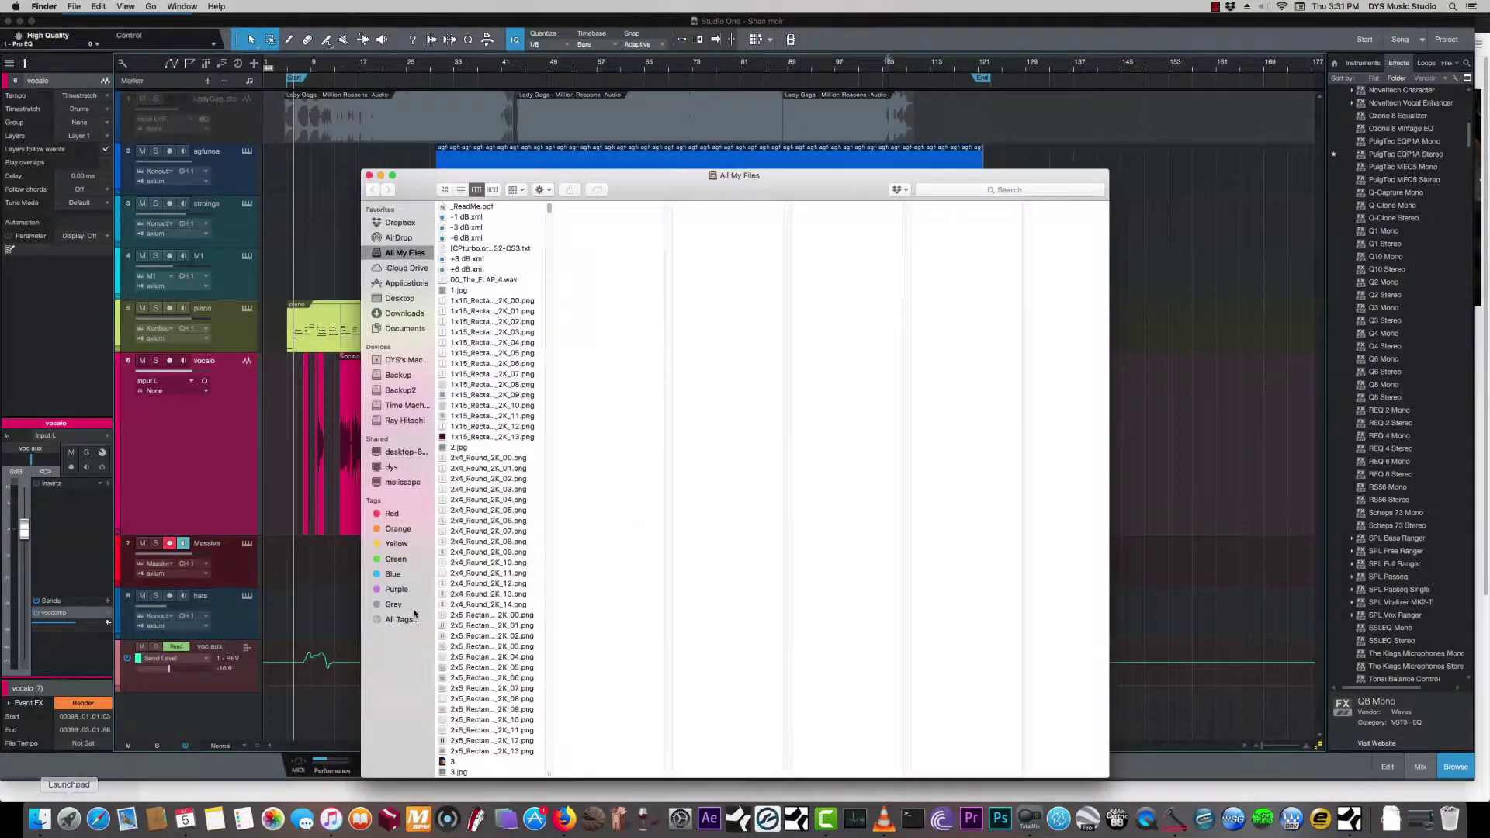
Close All My Files, nudge the playhead back, start playback, and bring Finder forward
{"action": "left_click", "coordinate": [369, 176]}
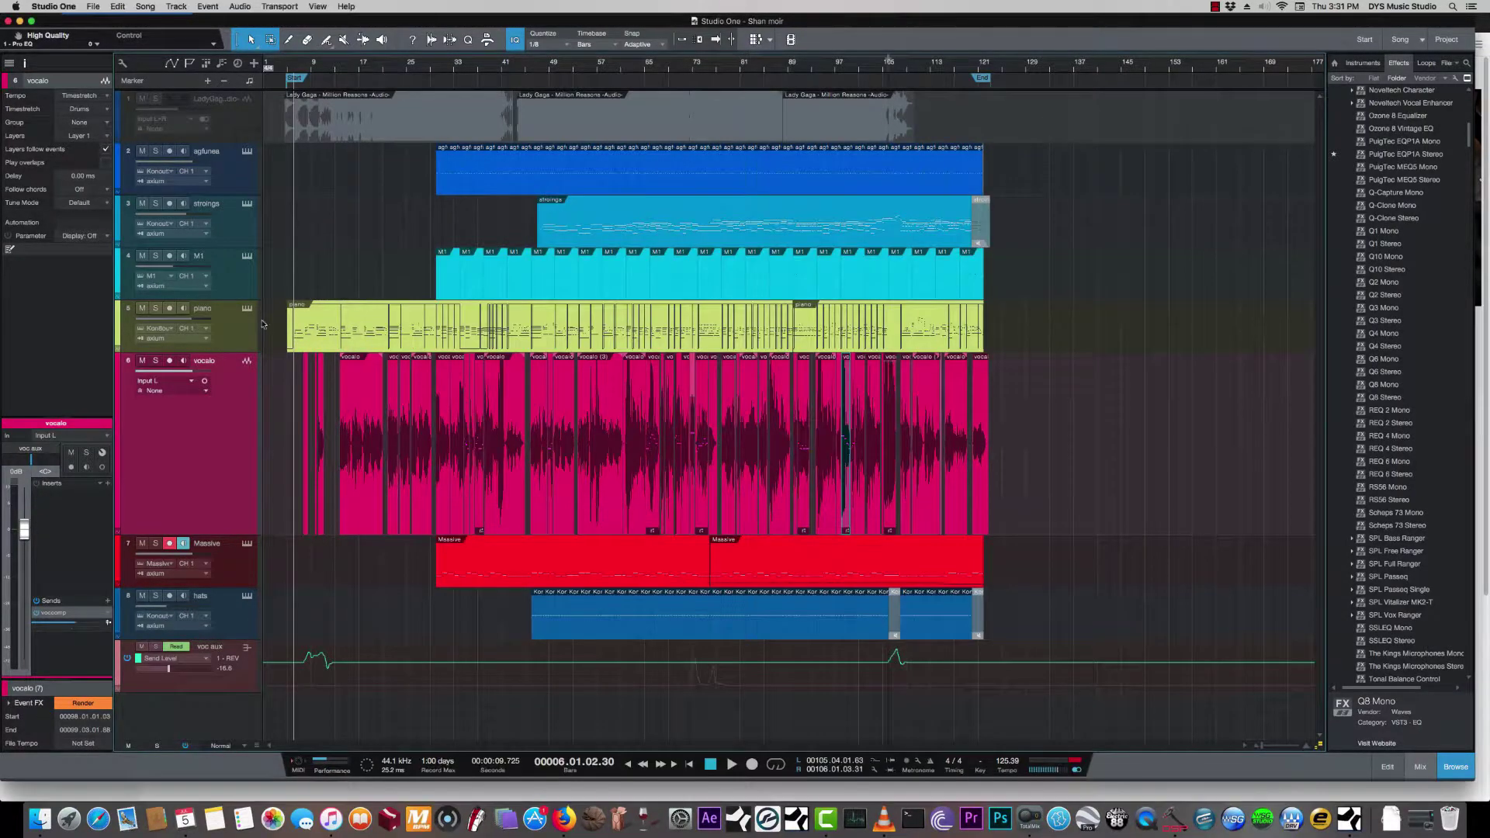
{"action": "key", "text": "KP_Subtract"}
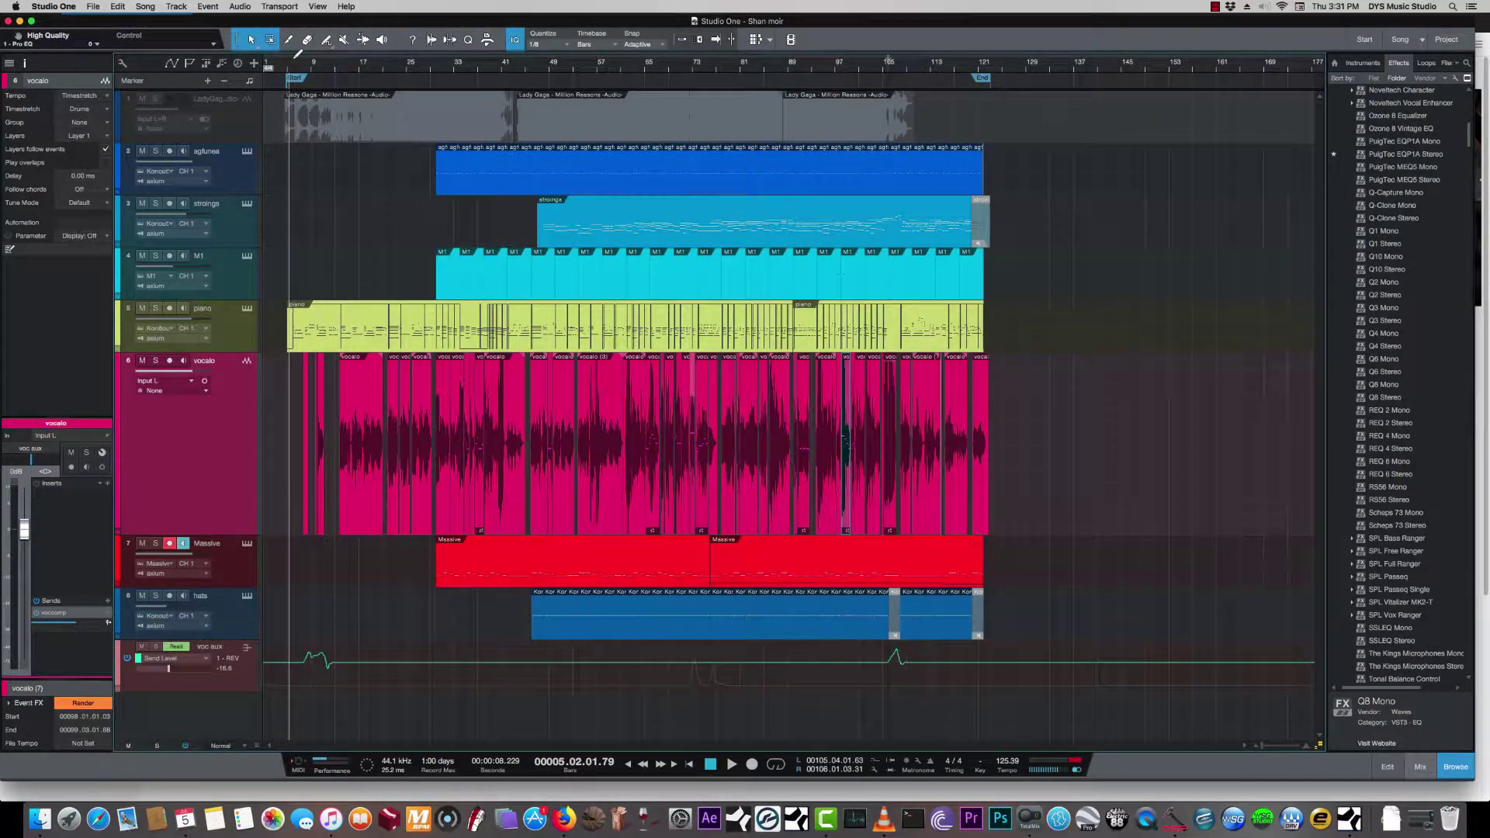
{"action": "key", "text": "space"}
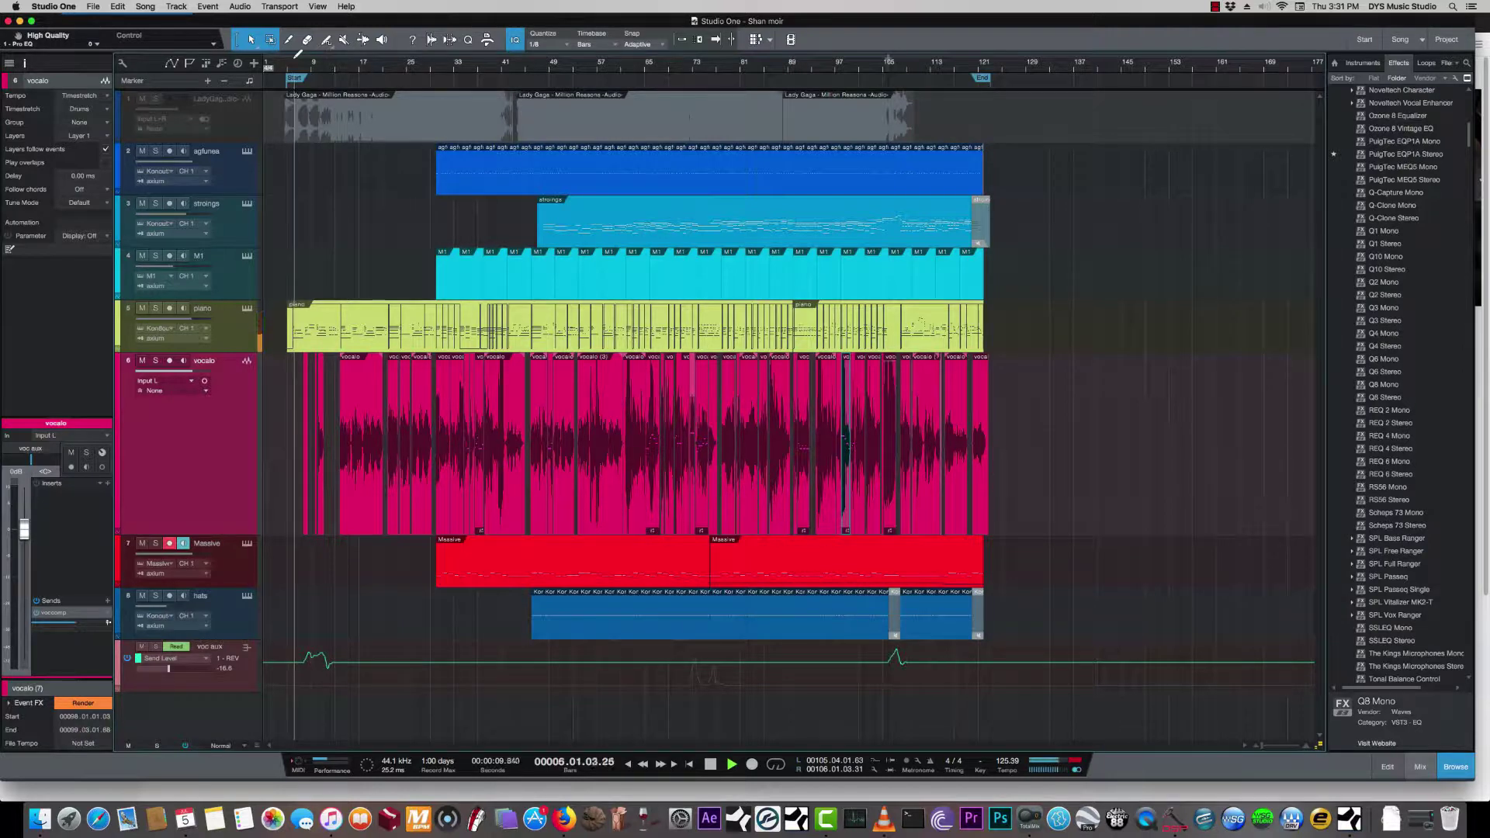
{"action": "left_click", "coordinate": [39, 818]}
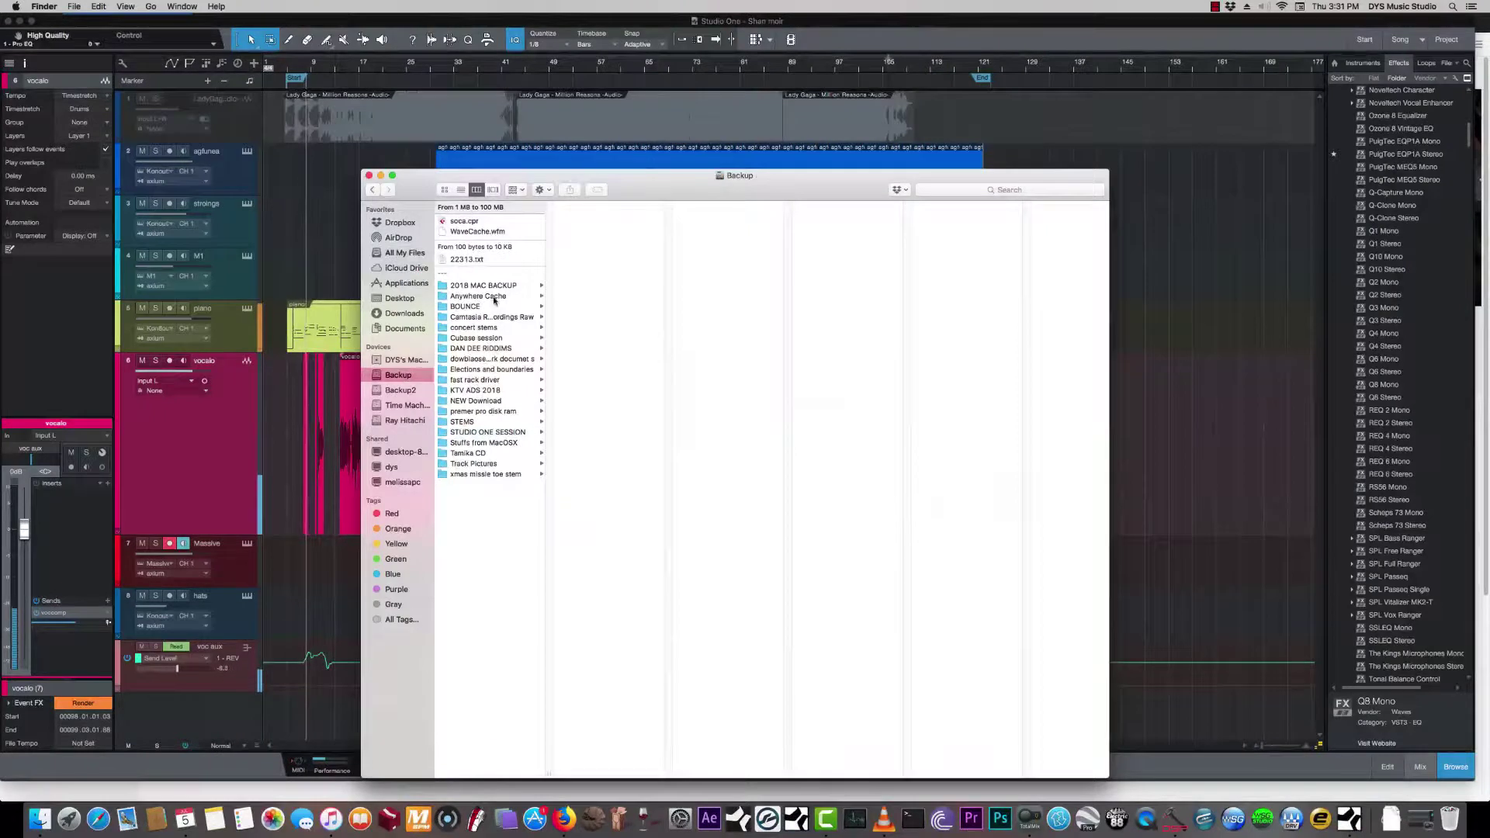
{"action": "left_click", "coordinate": [483, 286]}
{"action": "left_click", "coordinate": [586, 516]}
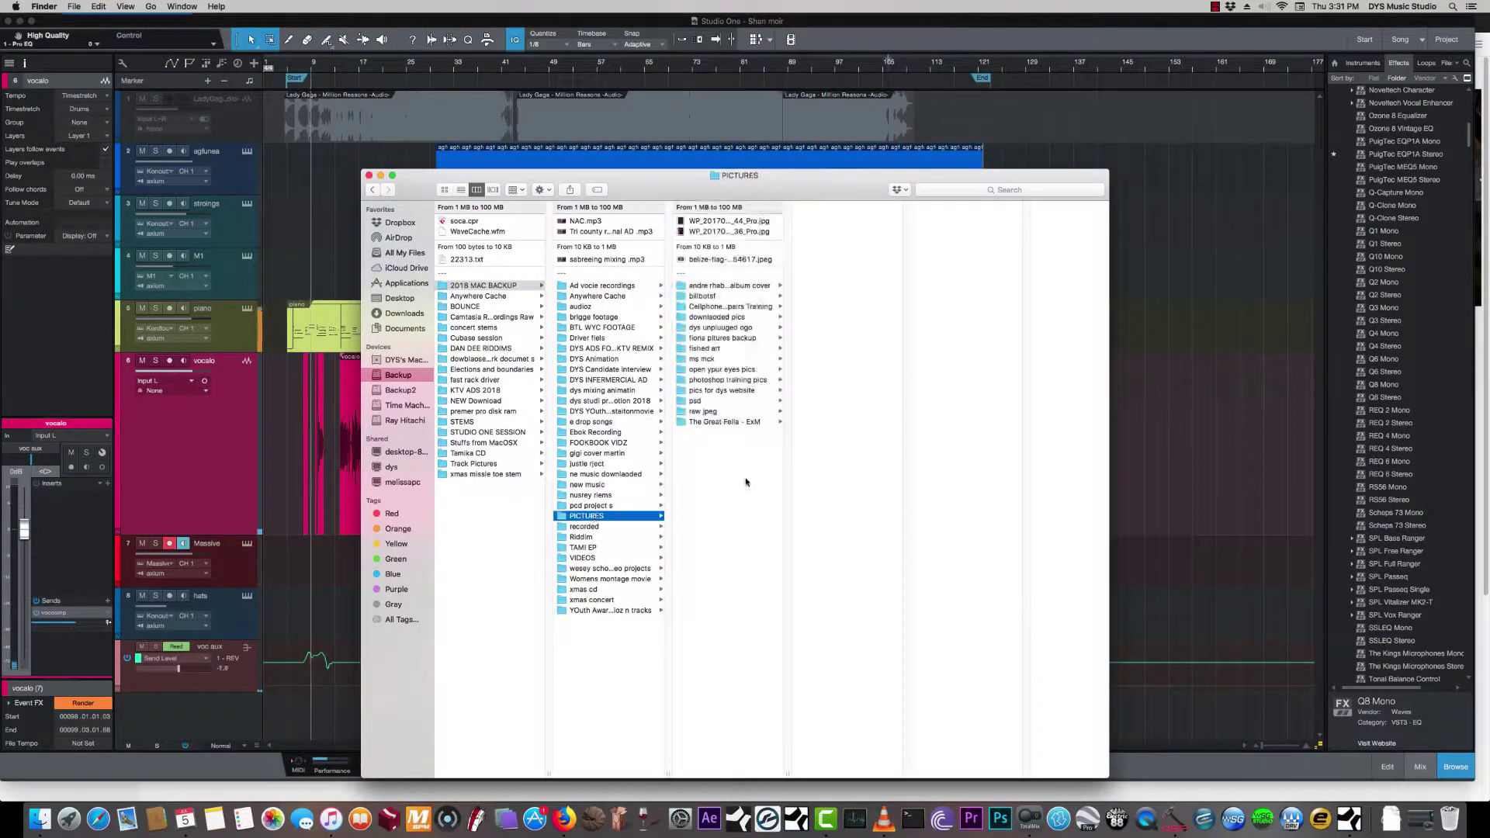
{"action": "left_click", "coordinate": [698, 401]}
{"action": "left_click", "coordinate": [824, 582]}
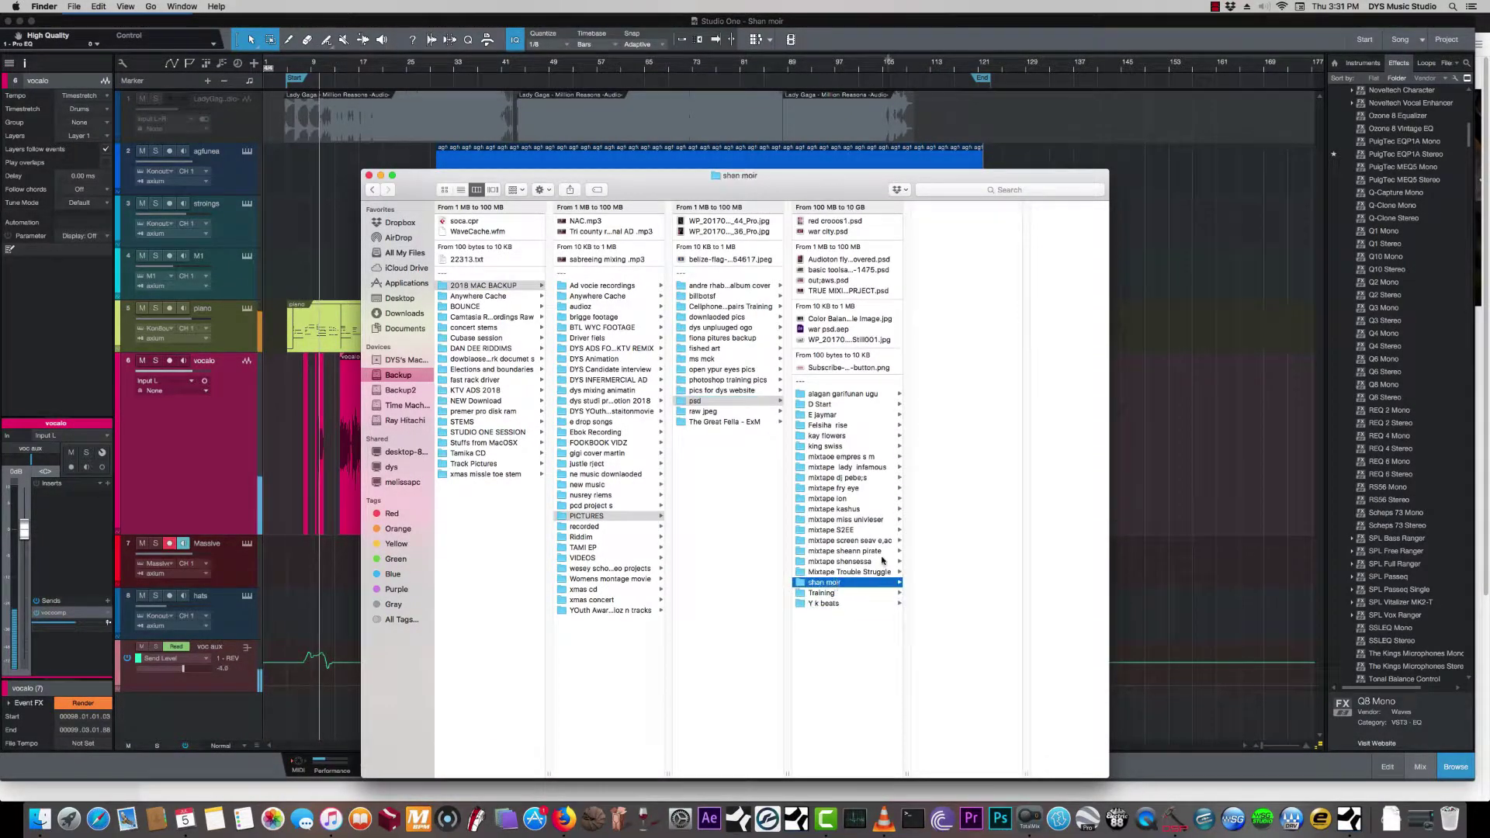
{"action": "left_click", "coordinate": [942, 382]}
{"action": "key", "text": "space"}
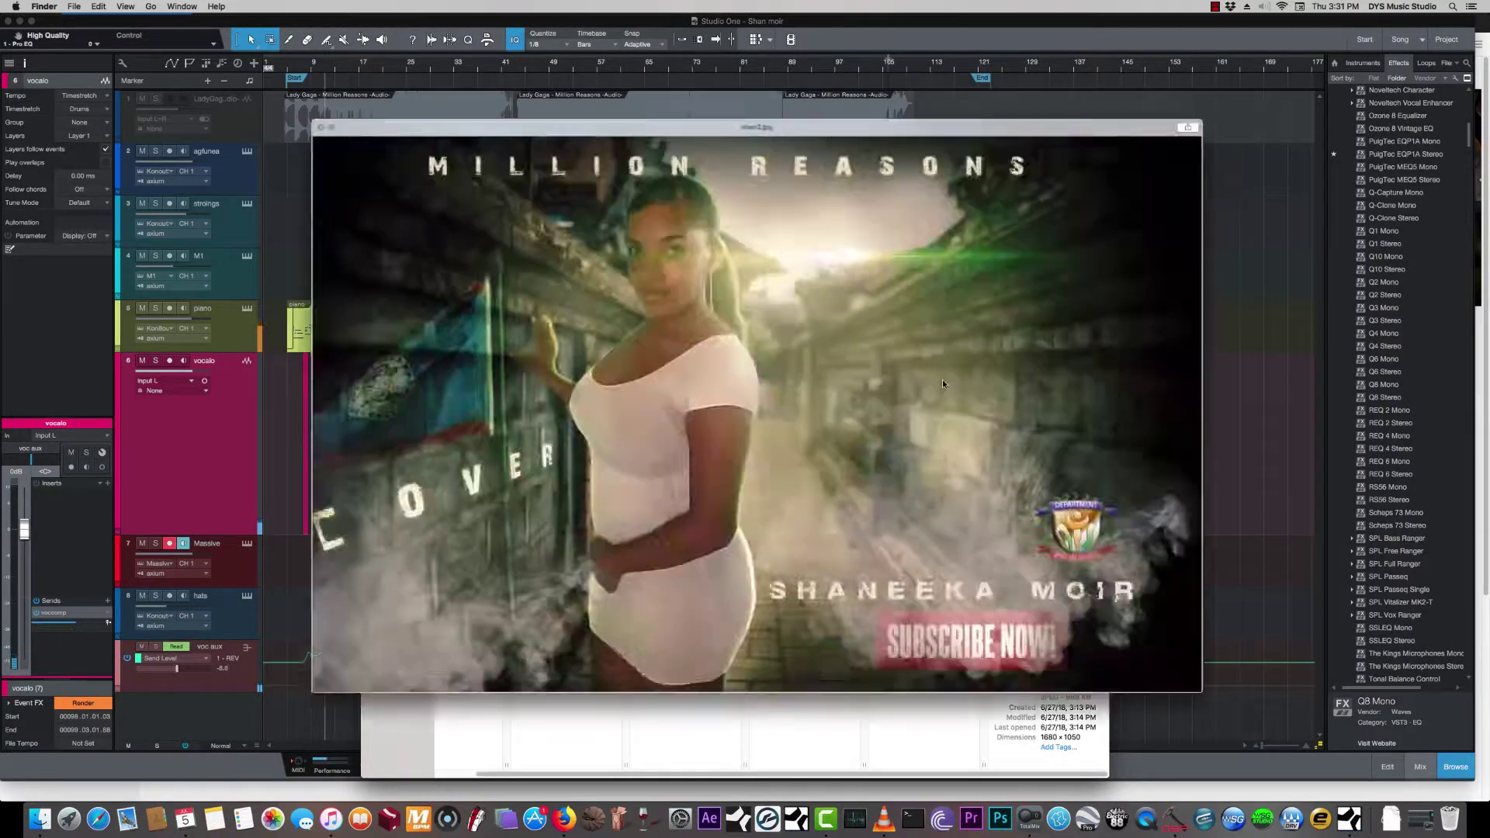
Reposition the shan2.jpg preview, minimize and restore Finder, then close the preview
{"action": "left_click_drag", "start_coordinate": [405, 100], "coordinate": [643, 125]}
{"action": "left_click", "coordinate": [380, 177]}
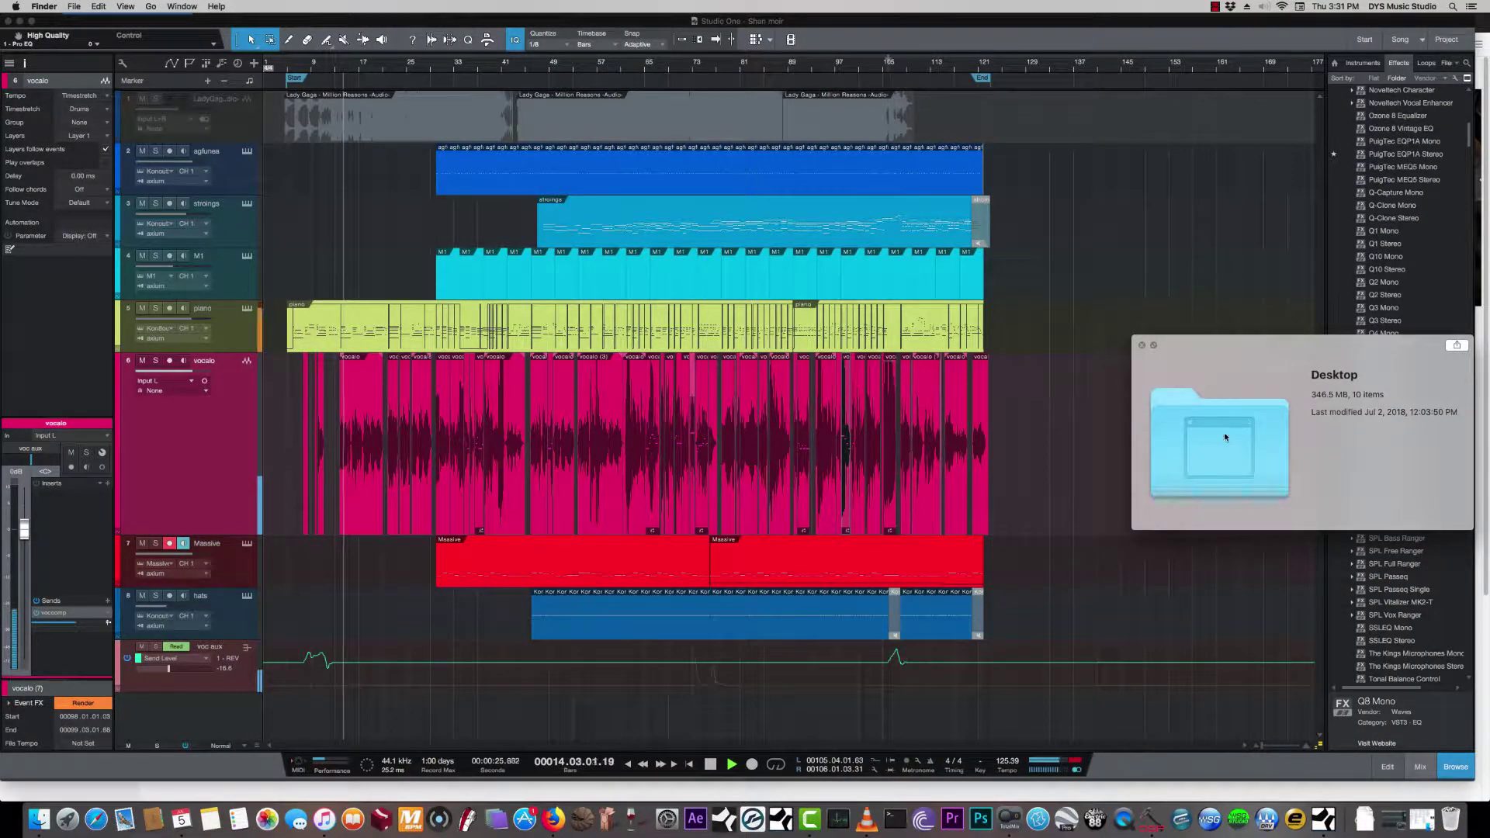
{"action": "left_click", "coordinate": [39, 818]}
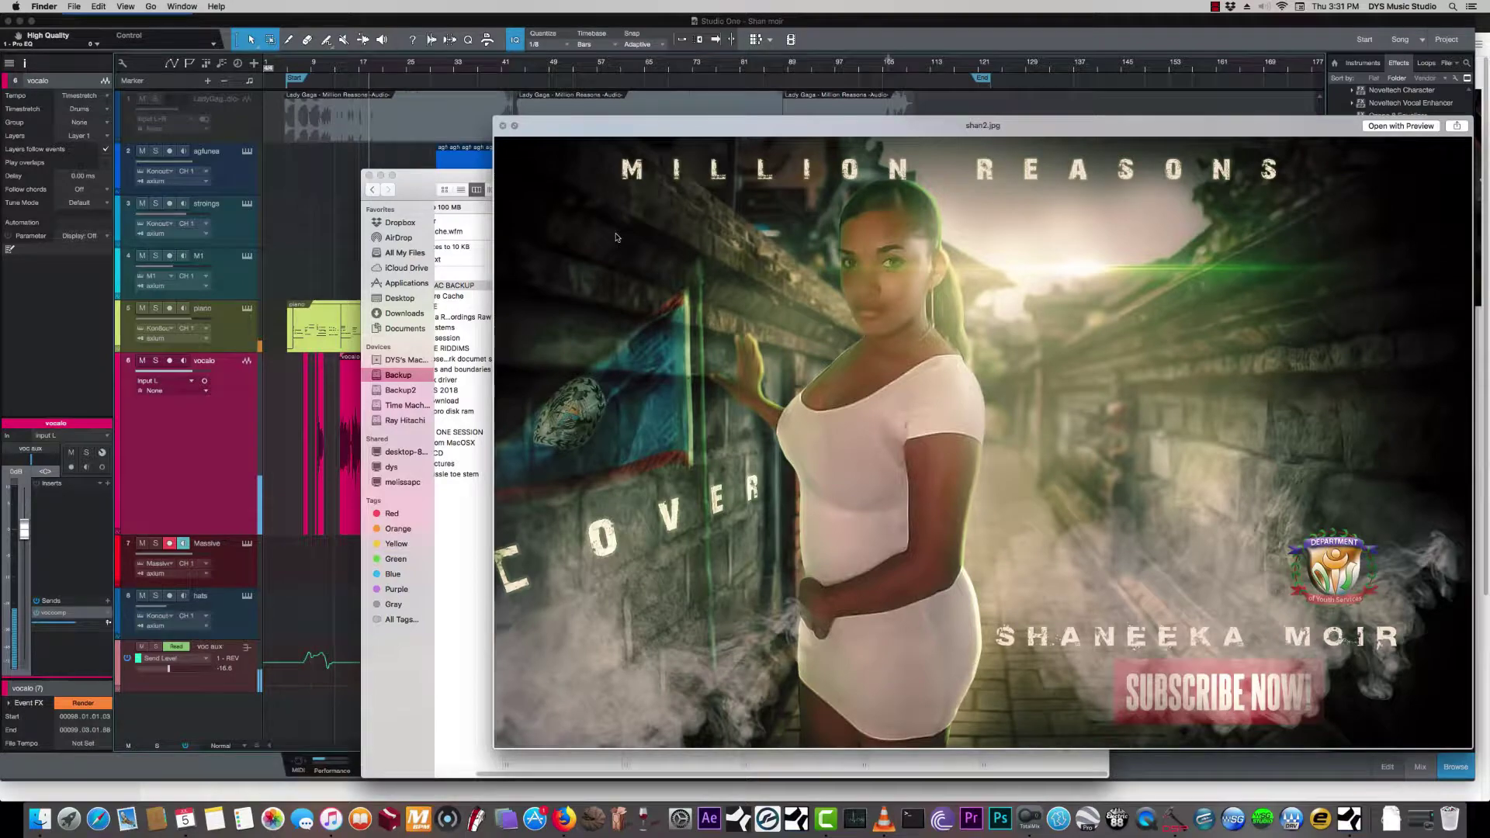
{"action": "left_click_drag", "start_coordinate": [686, 150], "coordinate": [521, 125]}
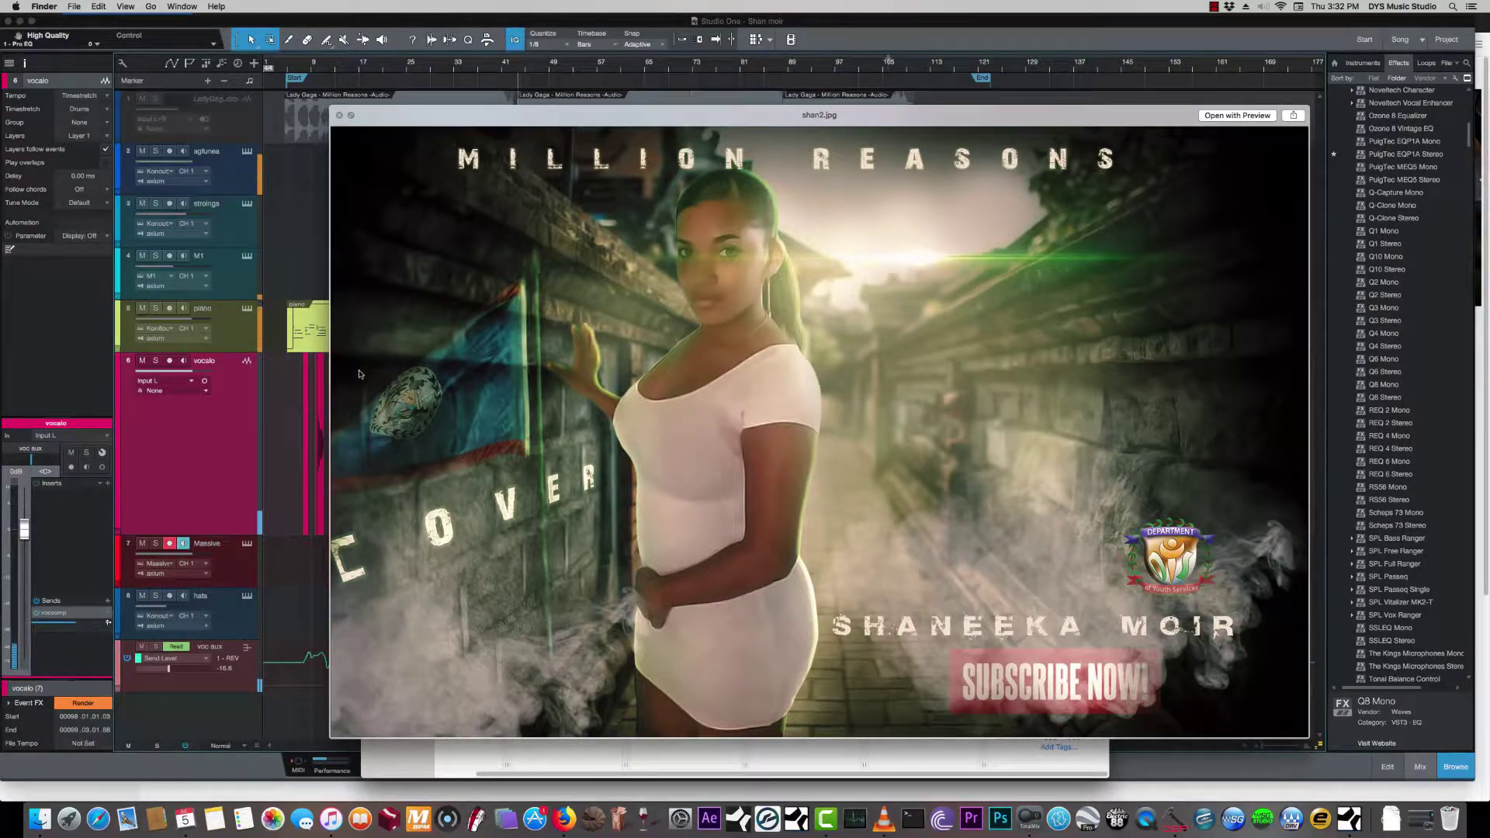
{"action": "left_click", "coordinate": [321, 392]}
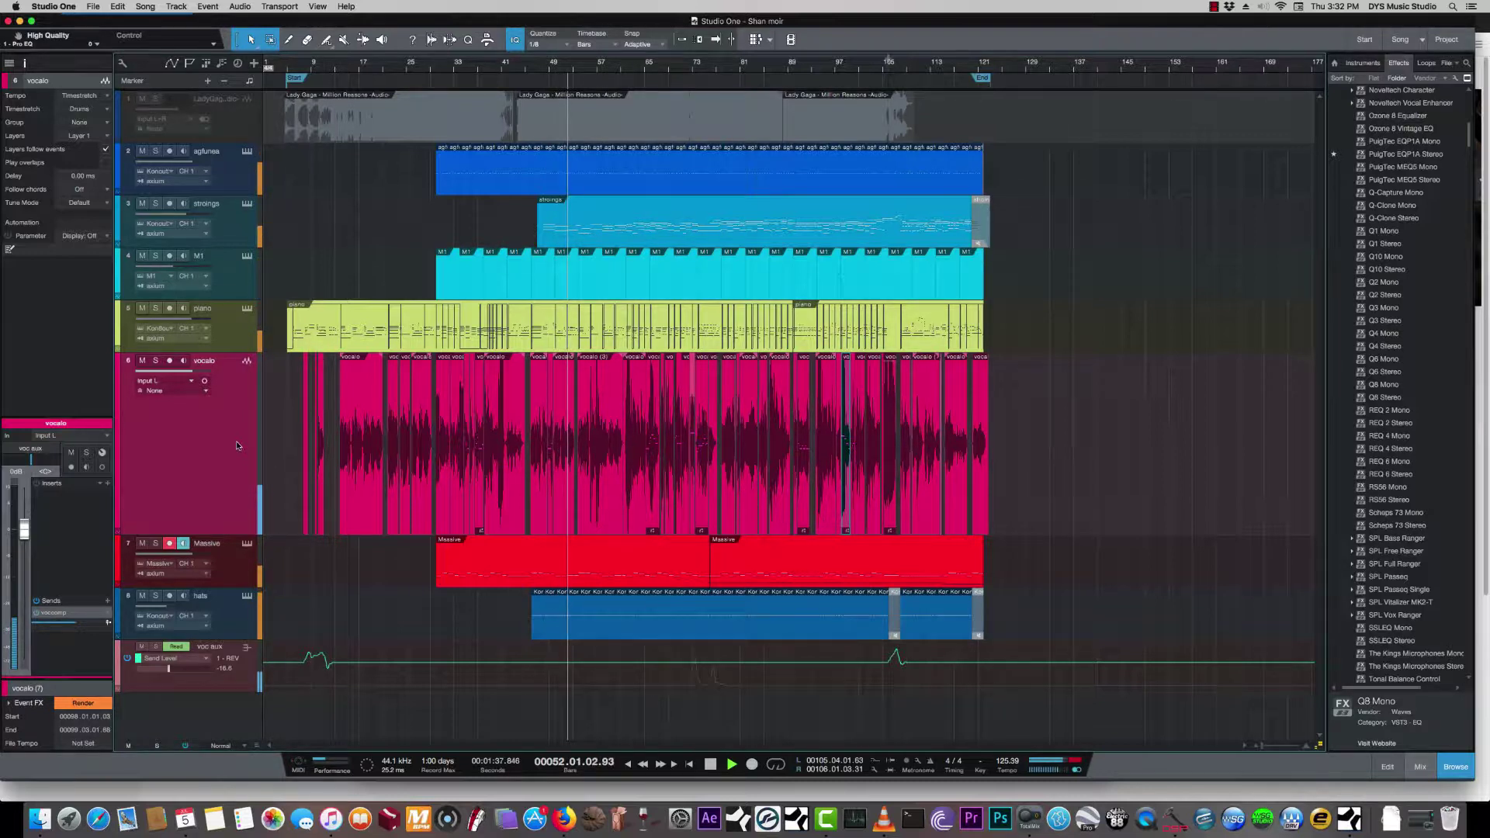
Stop playback, solo the agfunea track, and play from bar 30
{"action": "key", "text": "space"}
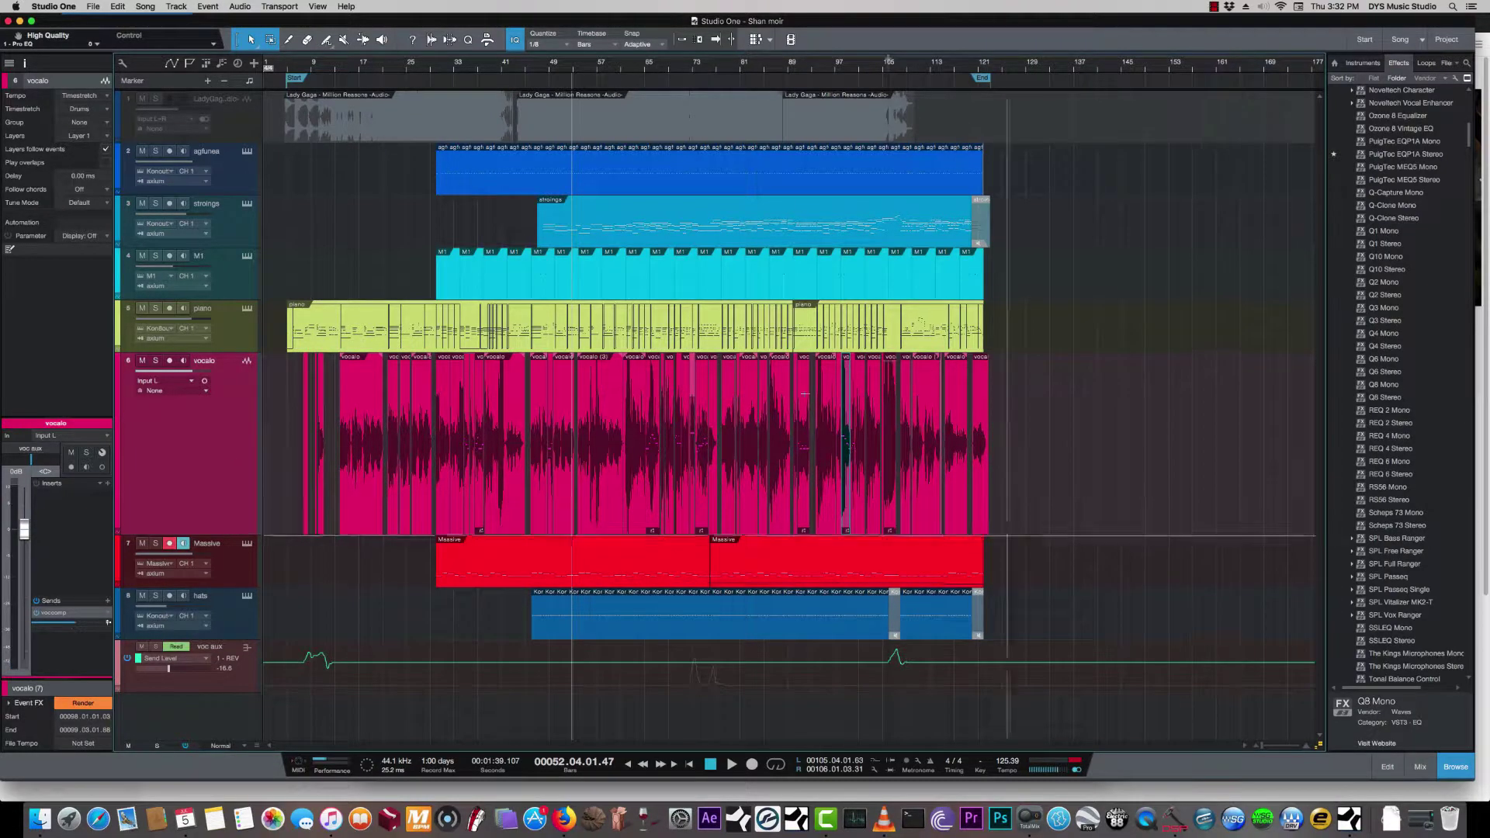
{"action": "left_click", "coordinate": [223, 184]}
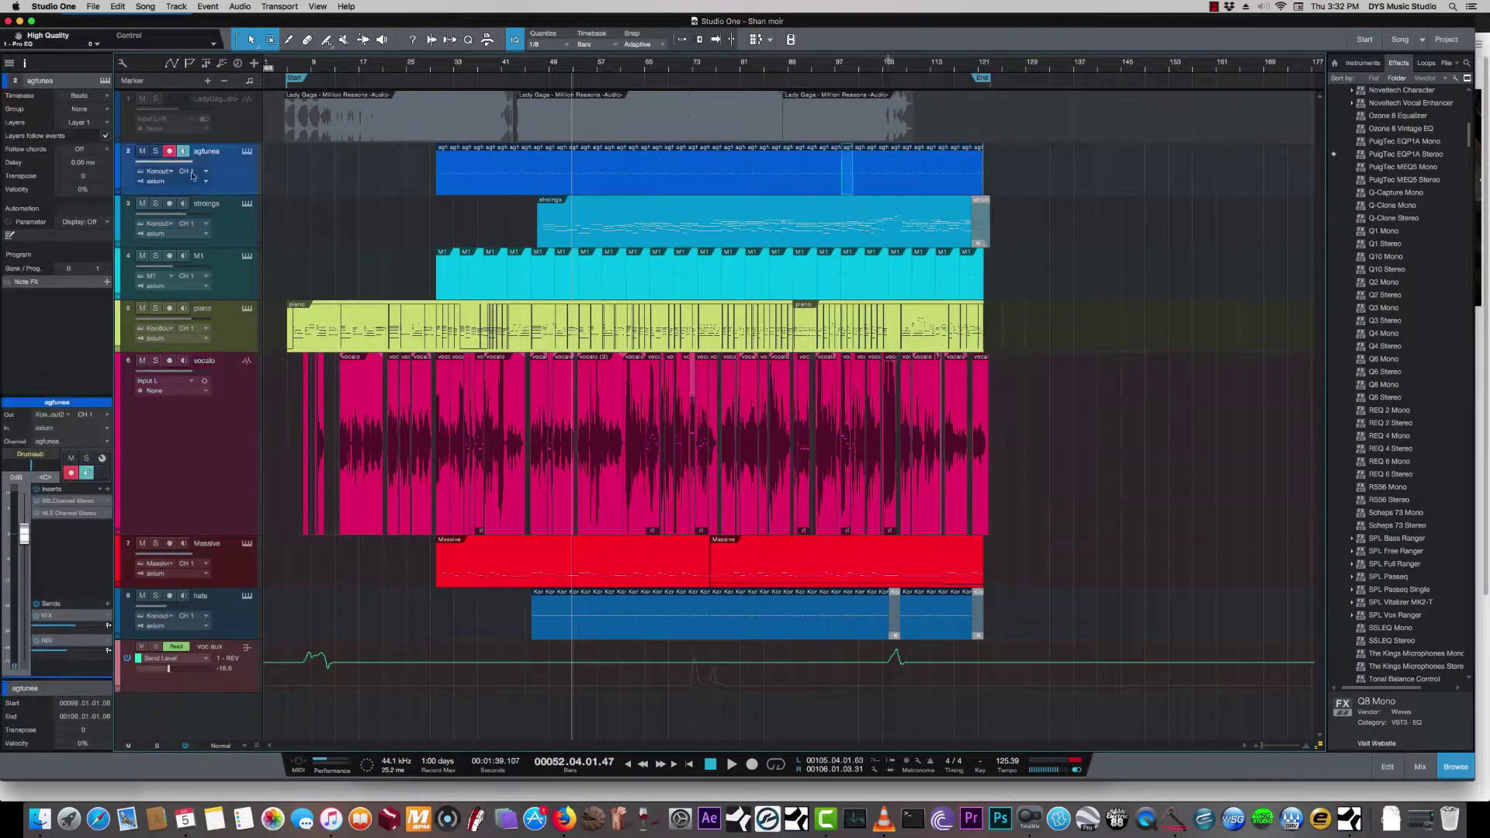
{"action": "left_click", "coordinate": [154, 153]}
{"action": "left_click", "coordinate": [441, 62]}
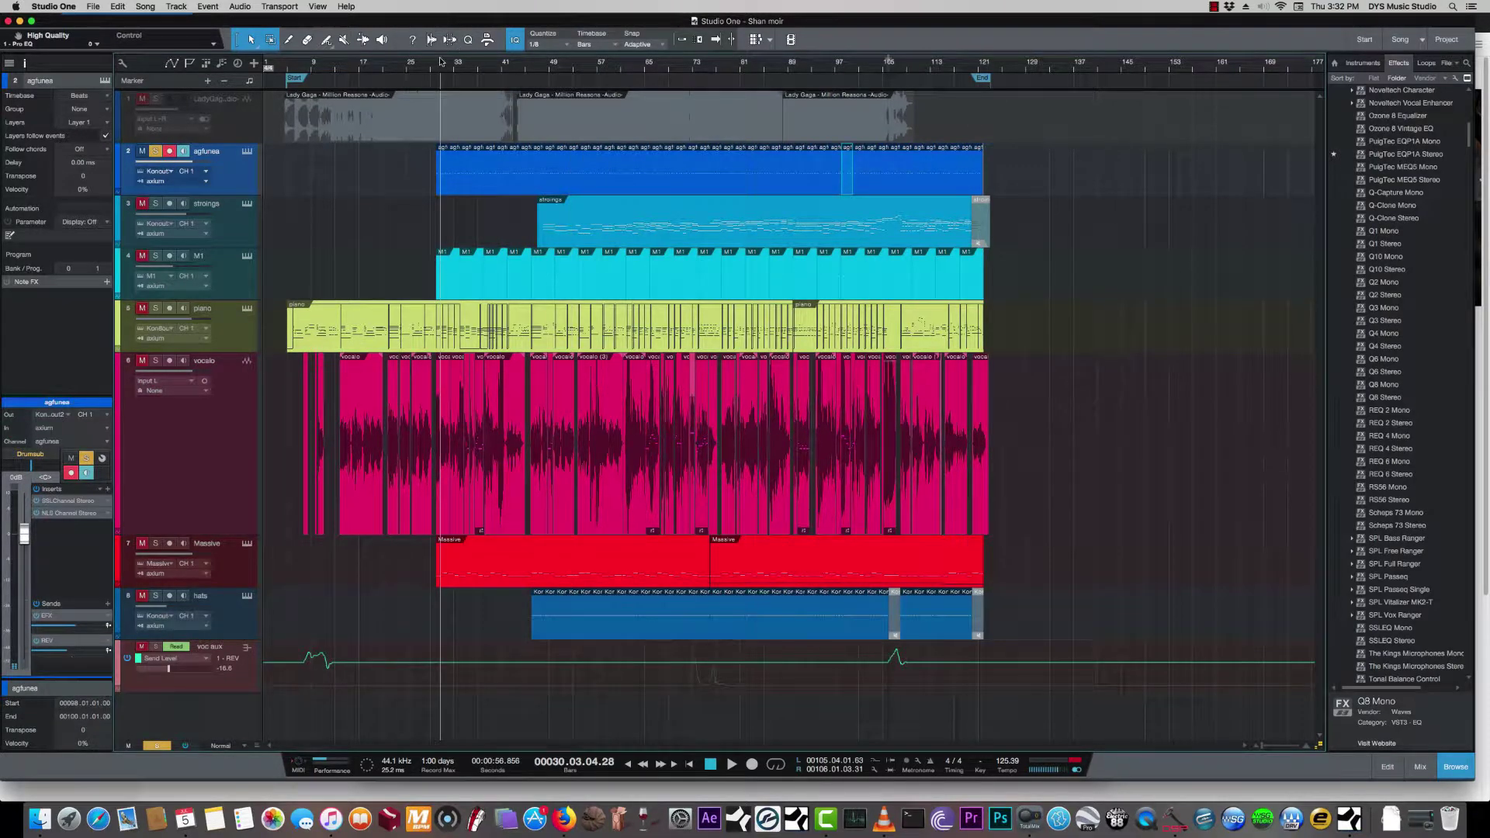
{"action": "key", "text": "space"}
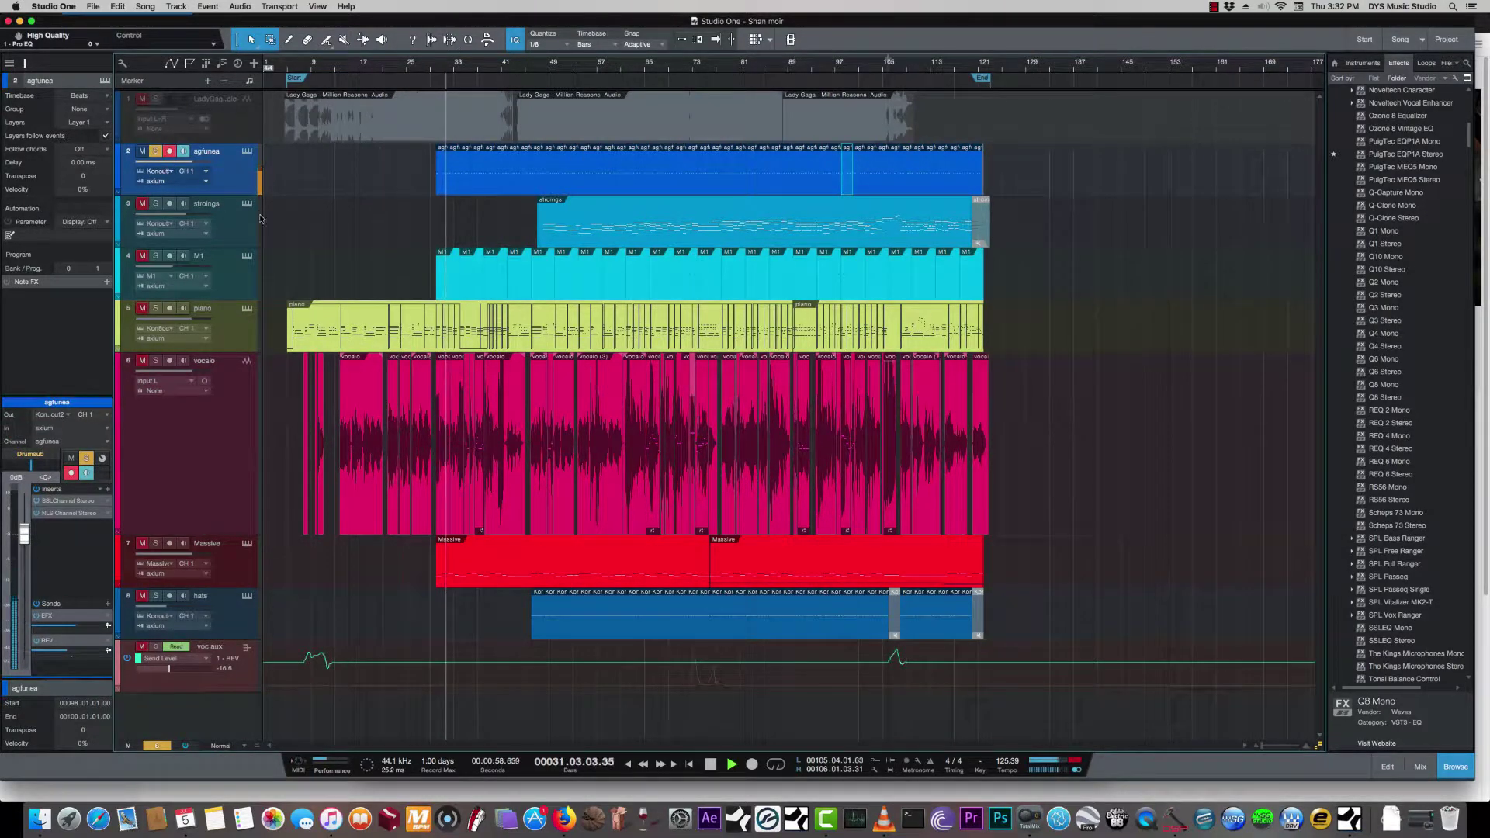
Open agfunea's SSLChannel Stereo insert and audition its high-pass filter, replaying from bar 29
{"action": "left_click", "coordinate": [66, 503]}
{"action": "left_click_drag", "start_coordinate": [406, 142], "coordinate": [848, 206]}
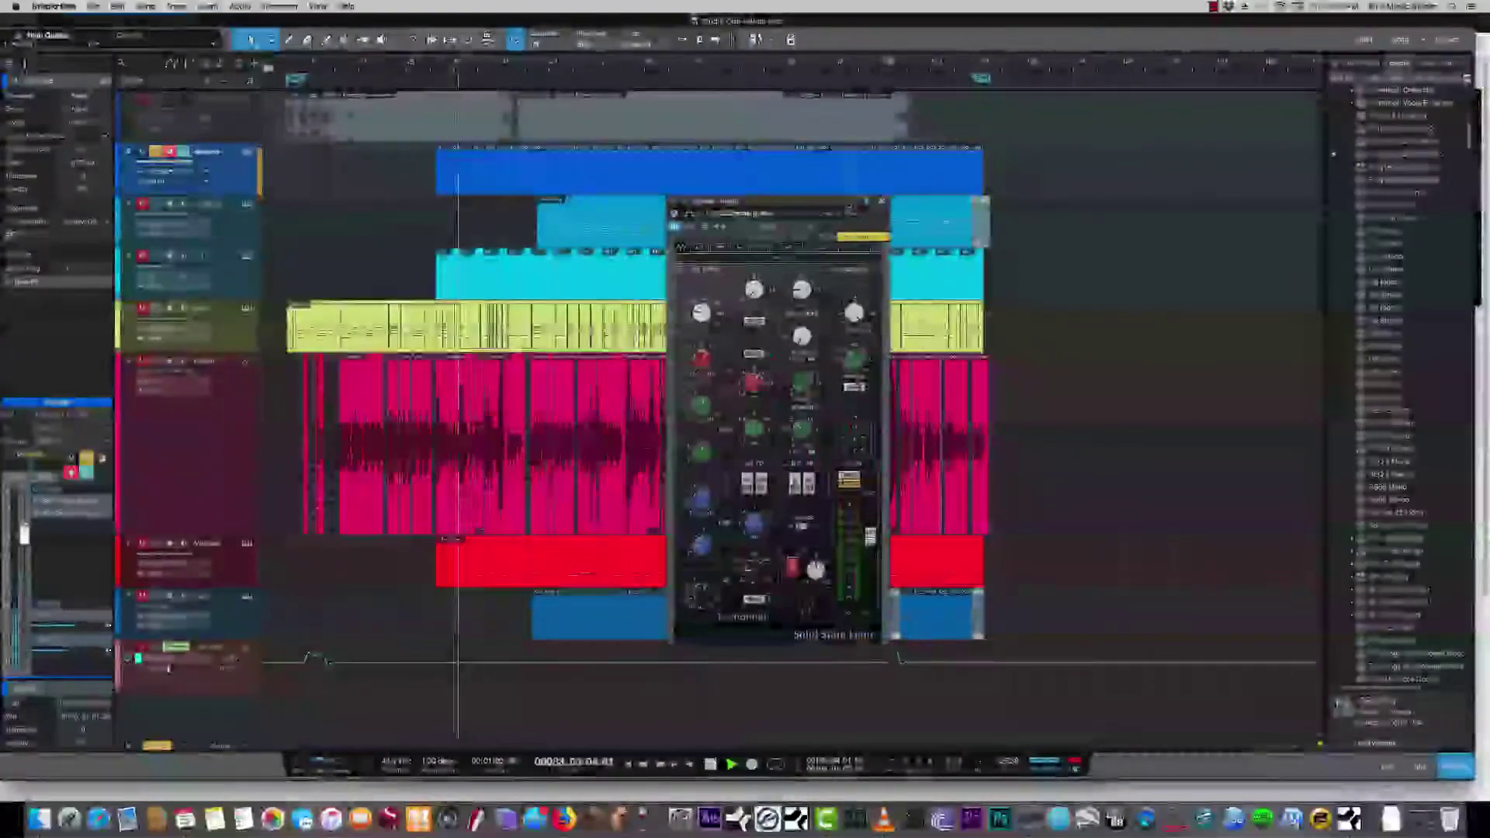
{"action": "key", "text": "space"}
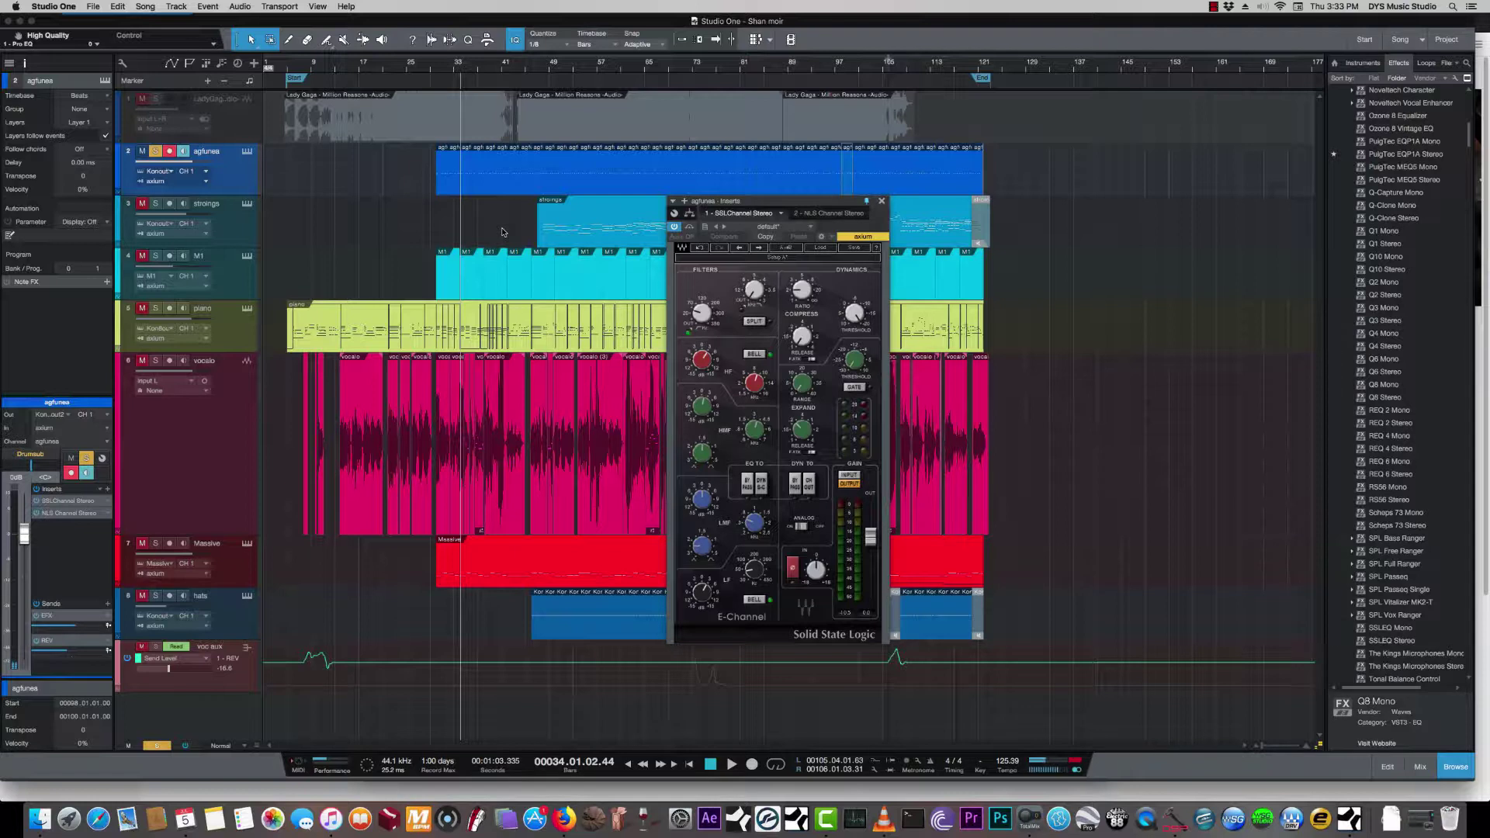
{"action": "left_click", "coordinate": [703, 317]}
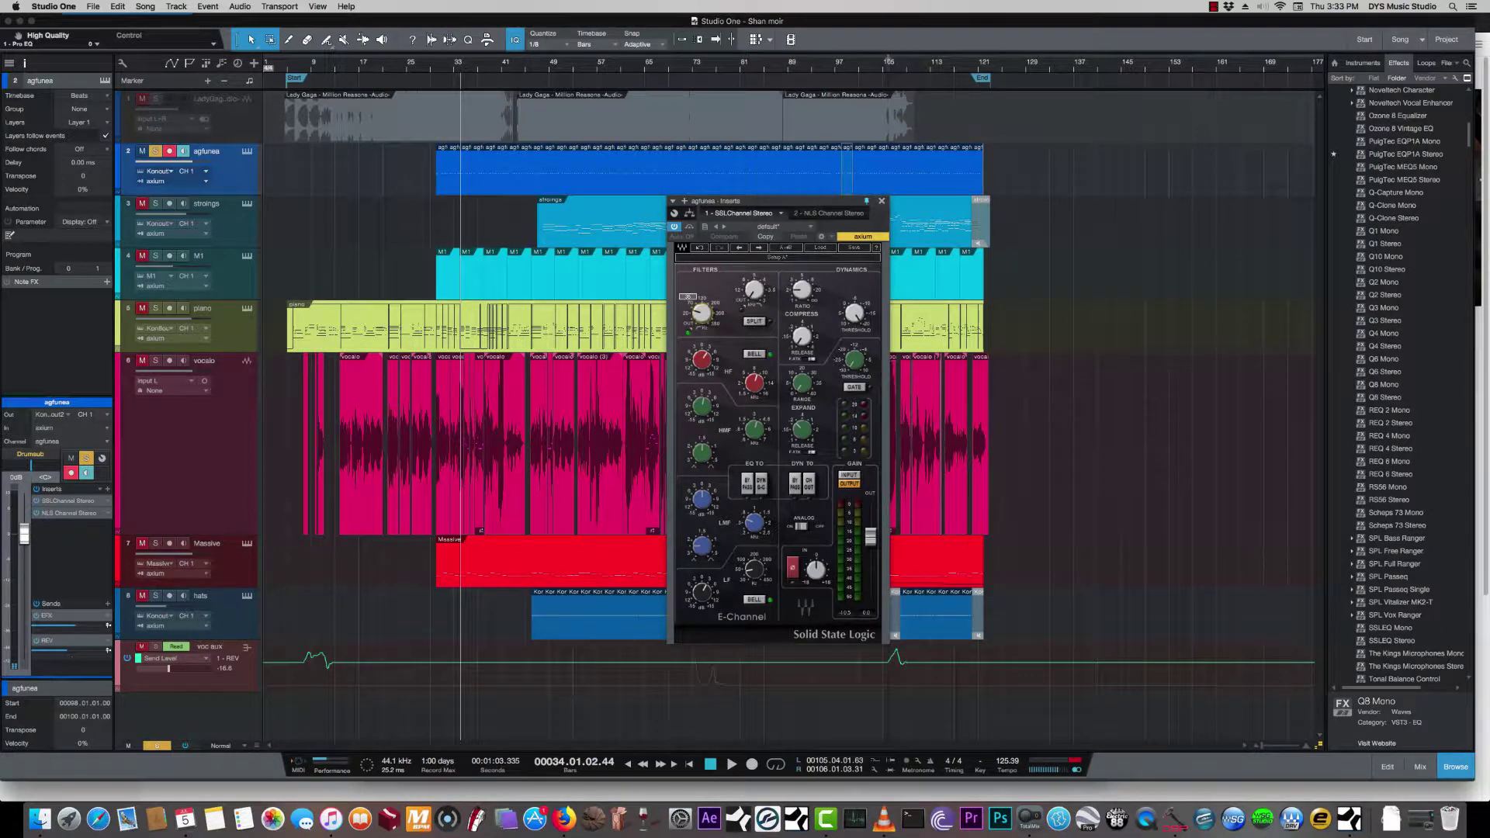
{"action": "left_click", "coordinate": [437, 67]}
{"action": "key", "text": "space"}
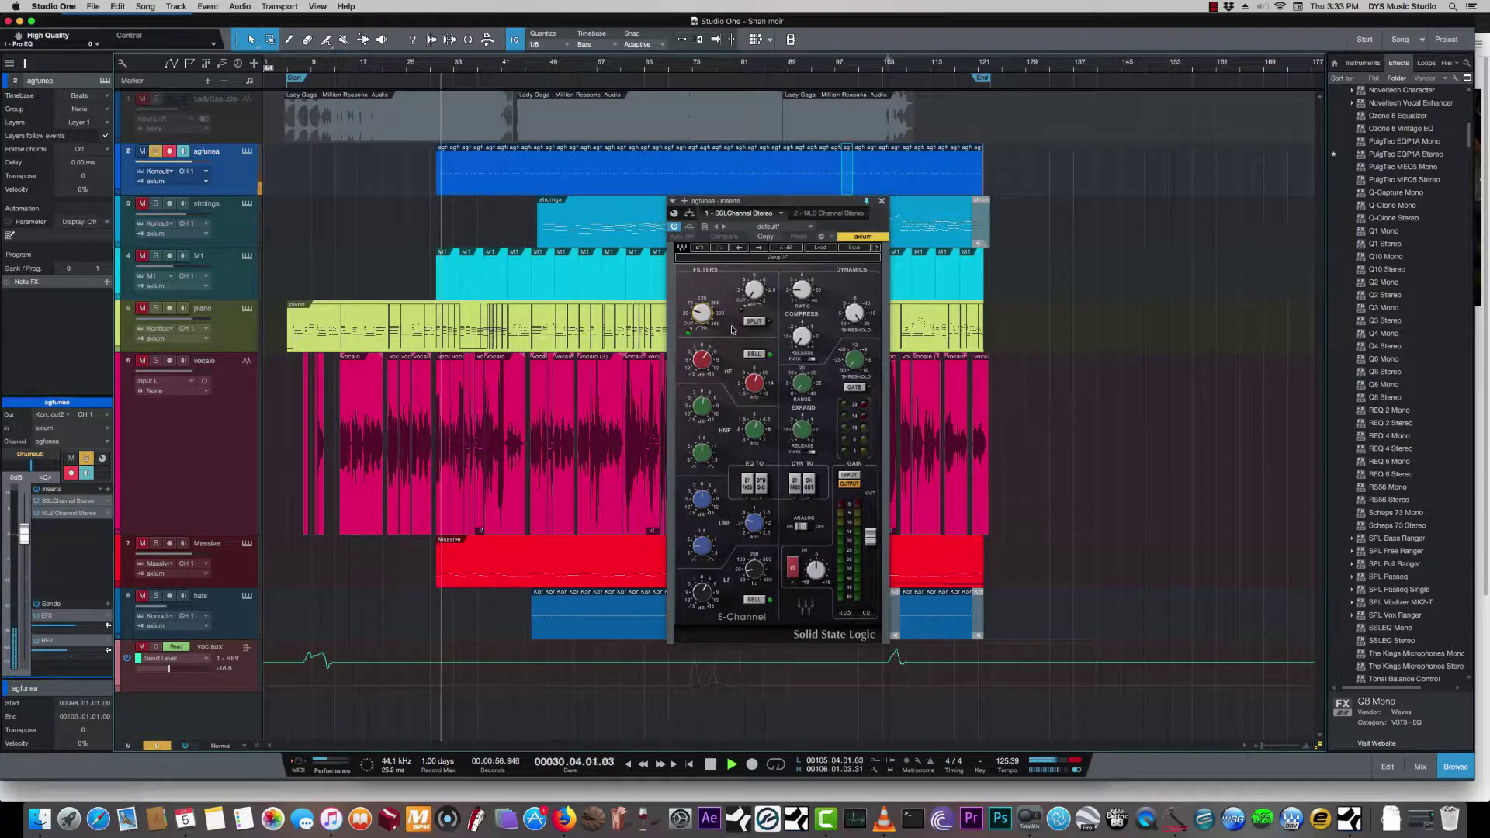
{"action": "left_click", "coordinate": [703, 313]}
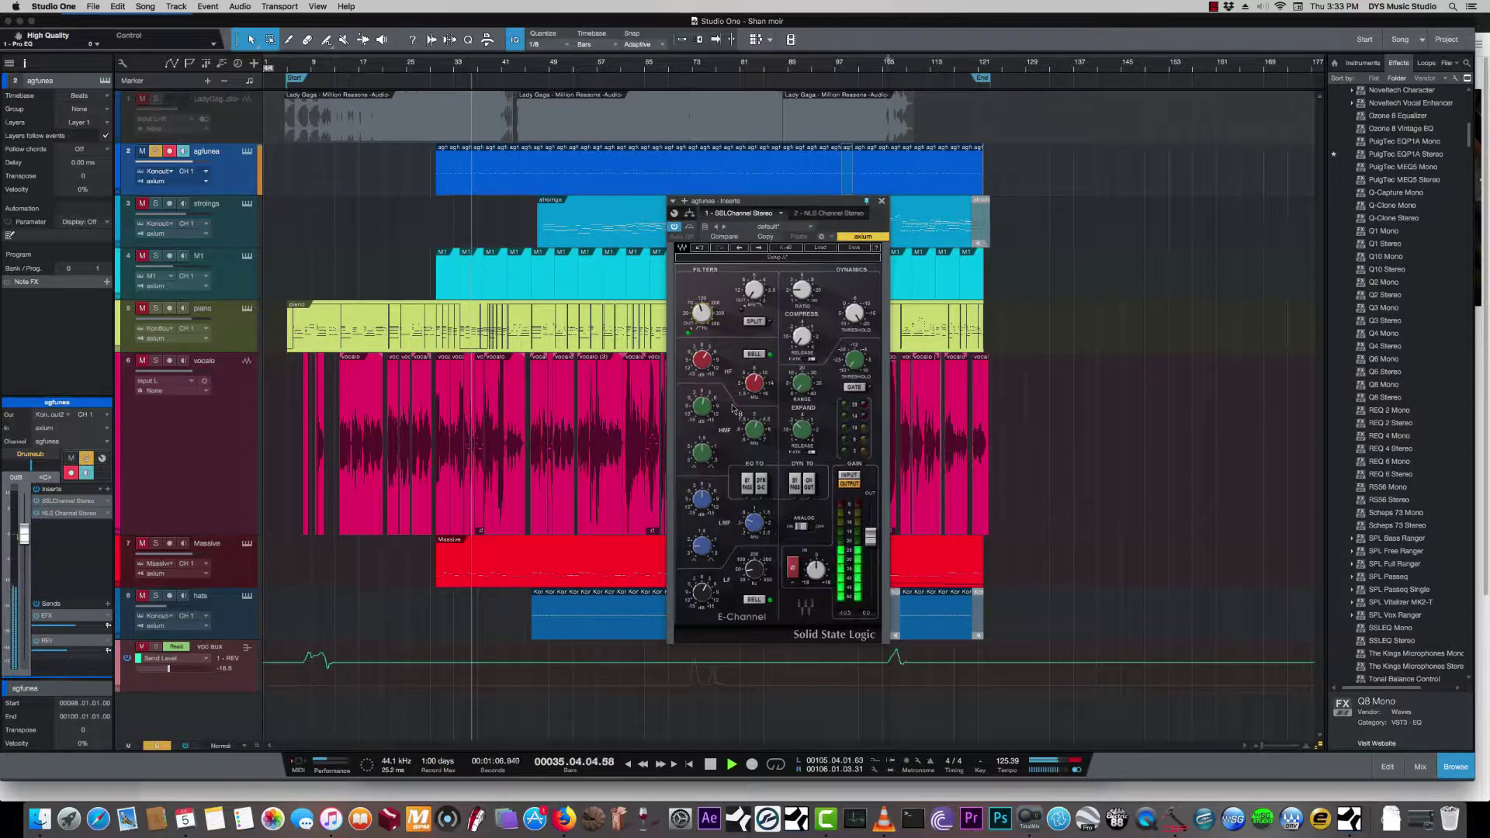
{"action": "mouse_move", "coordinate": [737, 402]}
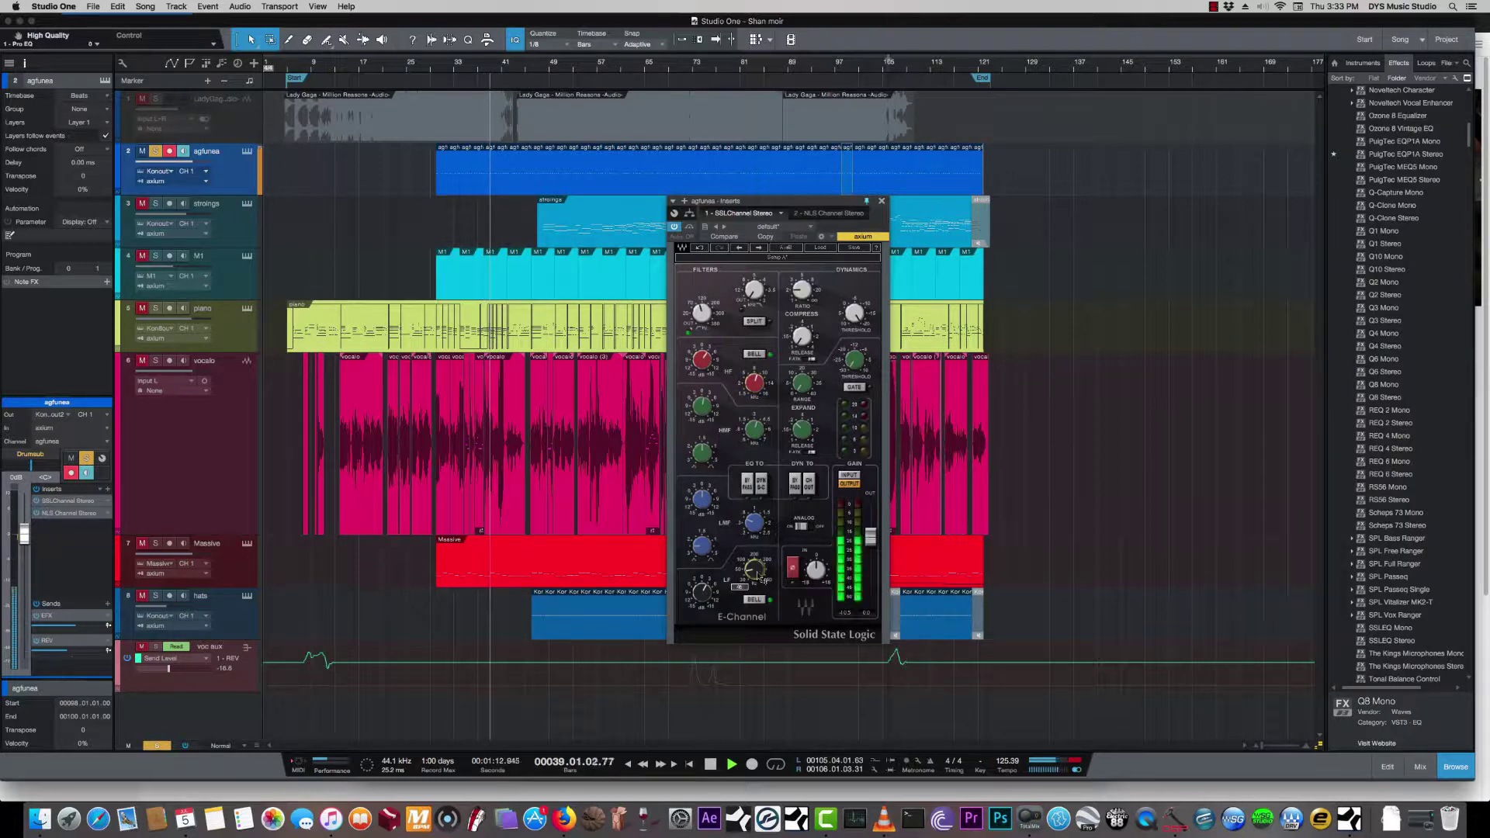
{"action": "mouse_move", "coordinate": [698, 313]}
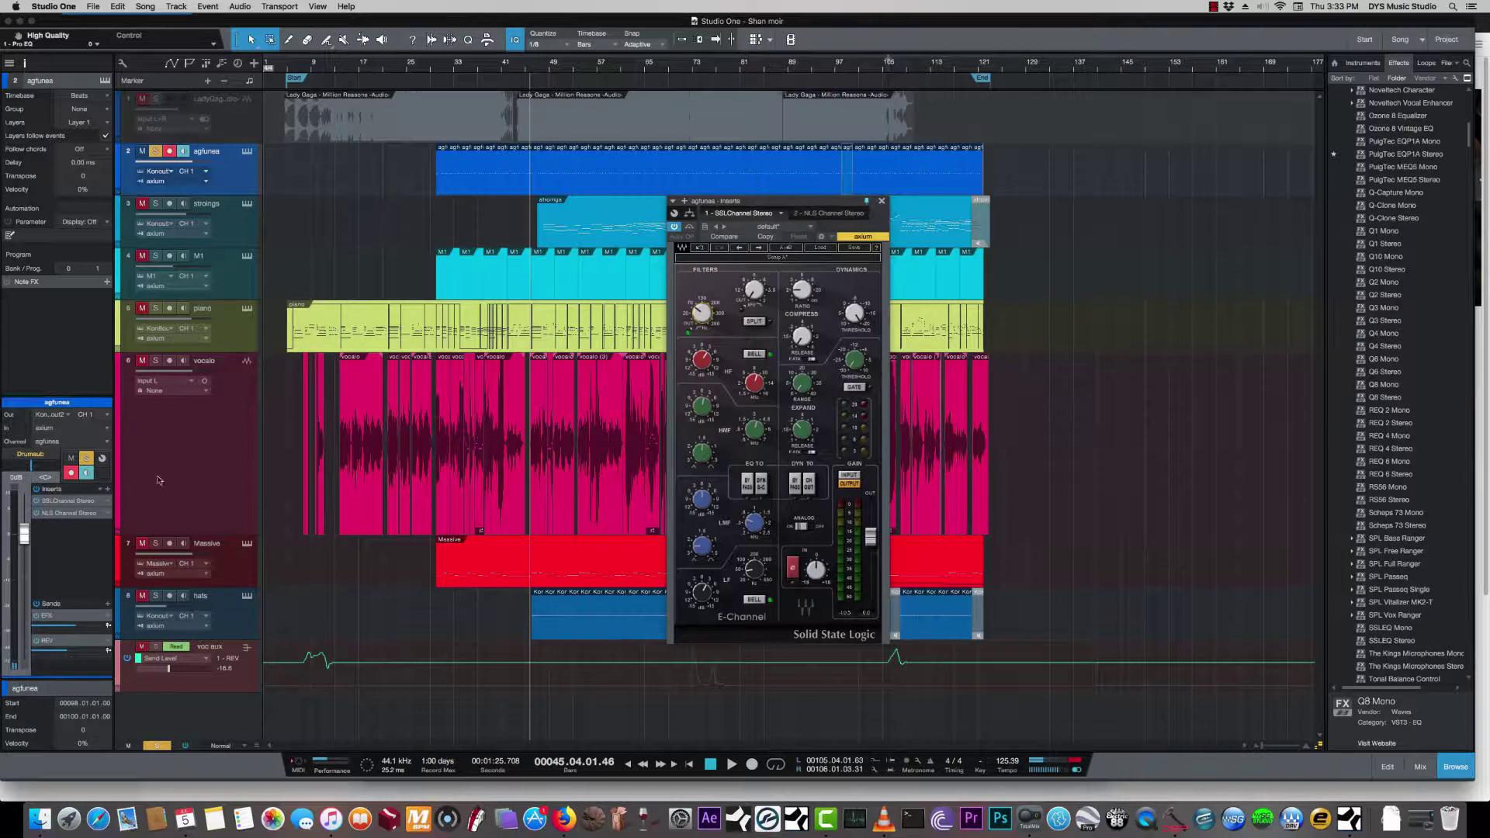
View the reverb bus's Pro EQ and RVerb plugins, then close them
{"action": "left_click", "coordinate": [61, 640]}
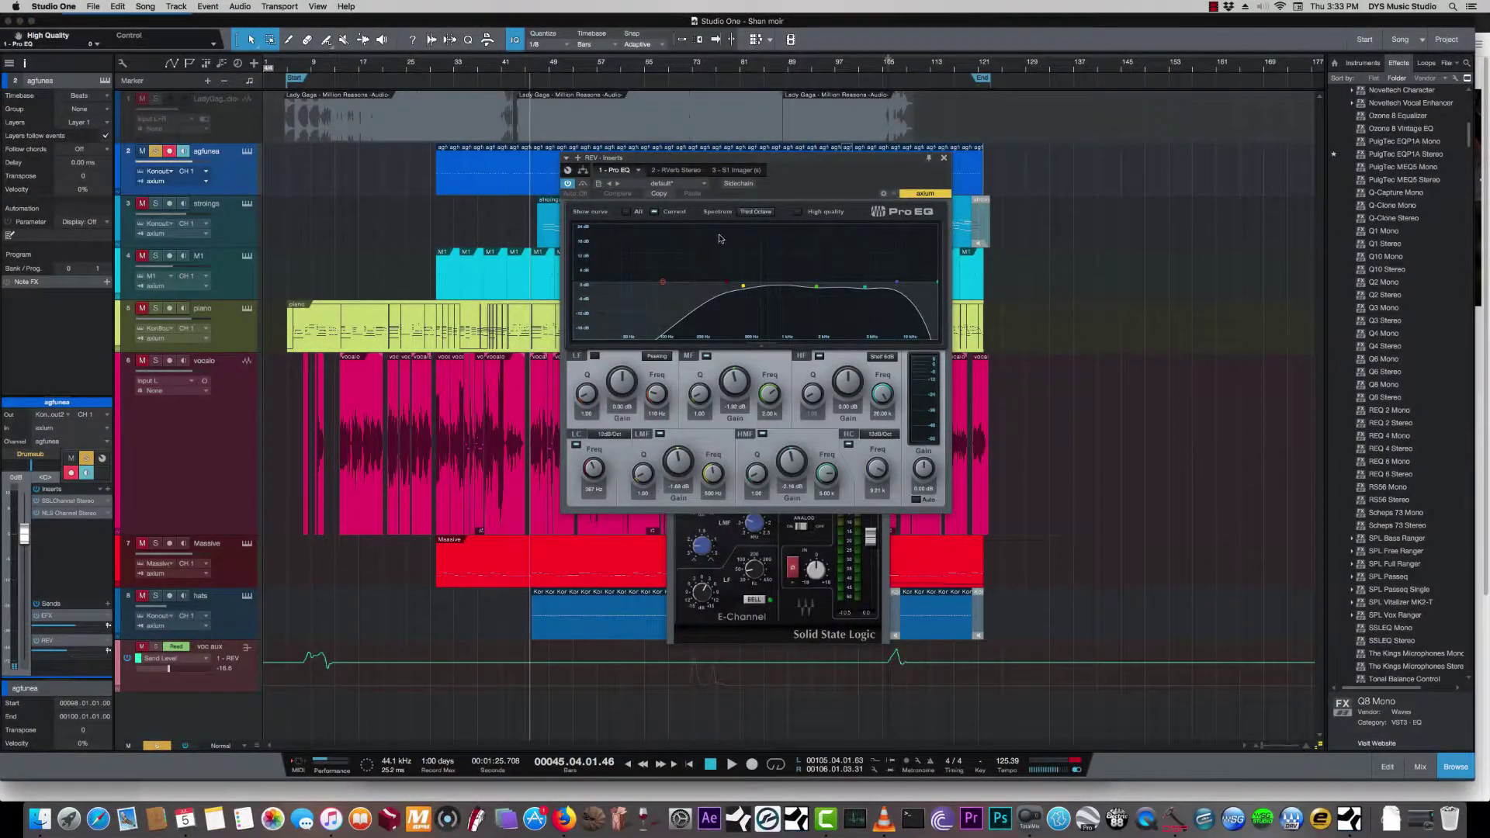
{"action": "left_click", "coordinate": [669, 170]}
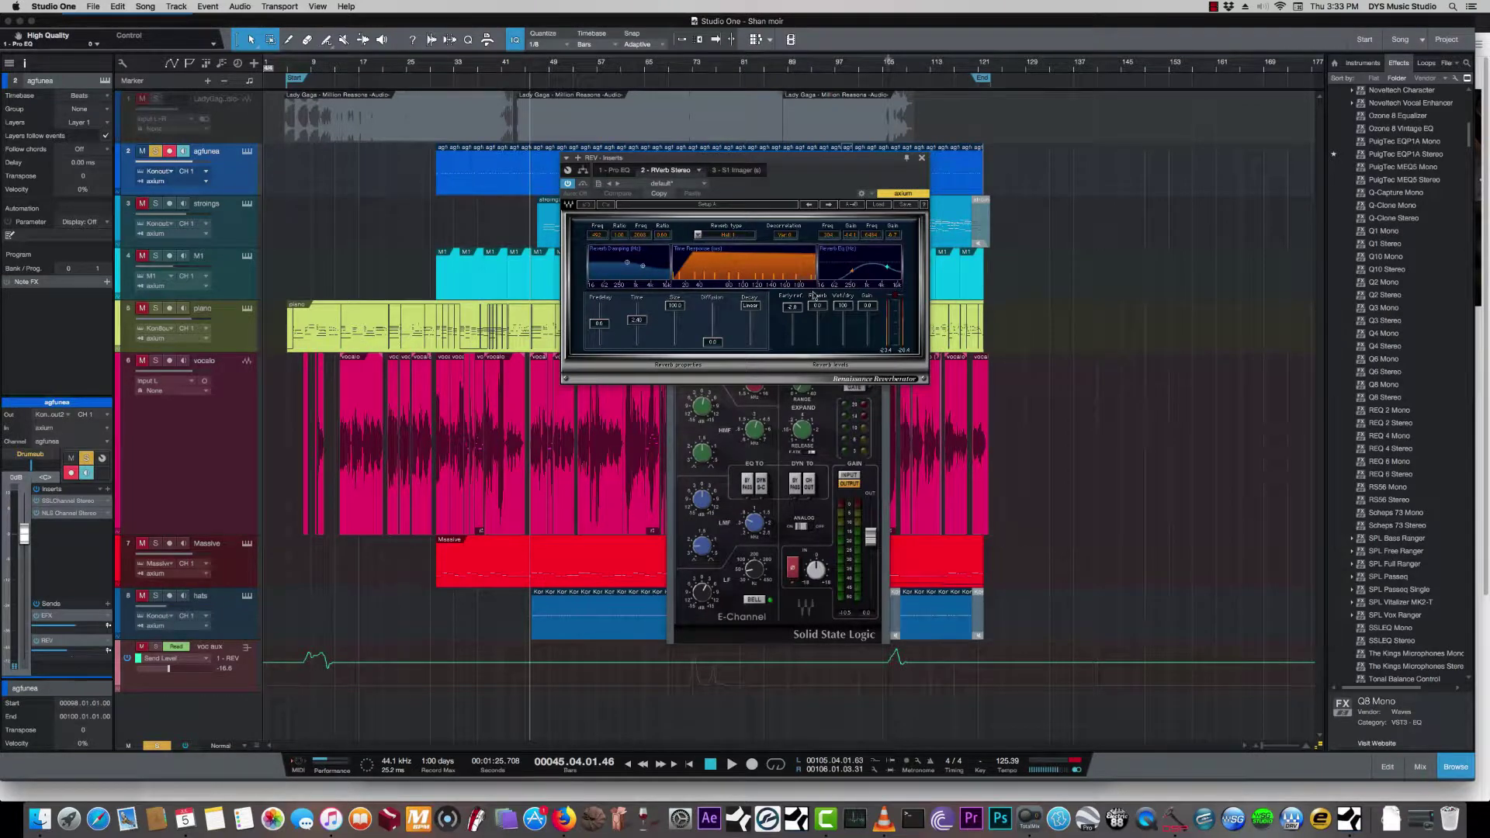
{"action": "left_click", "coordinate": [922, 158]}
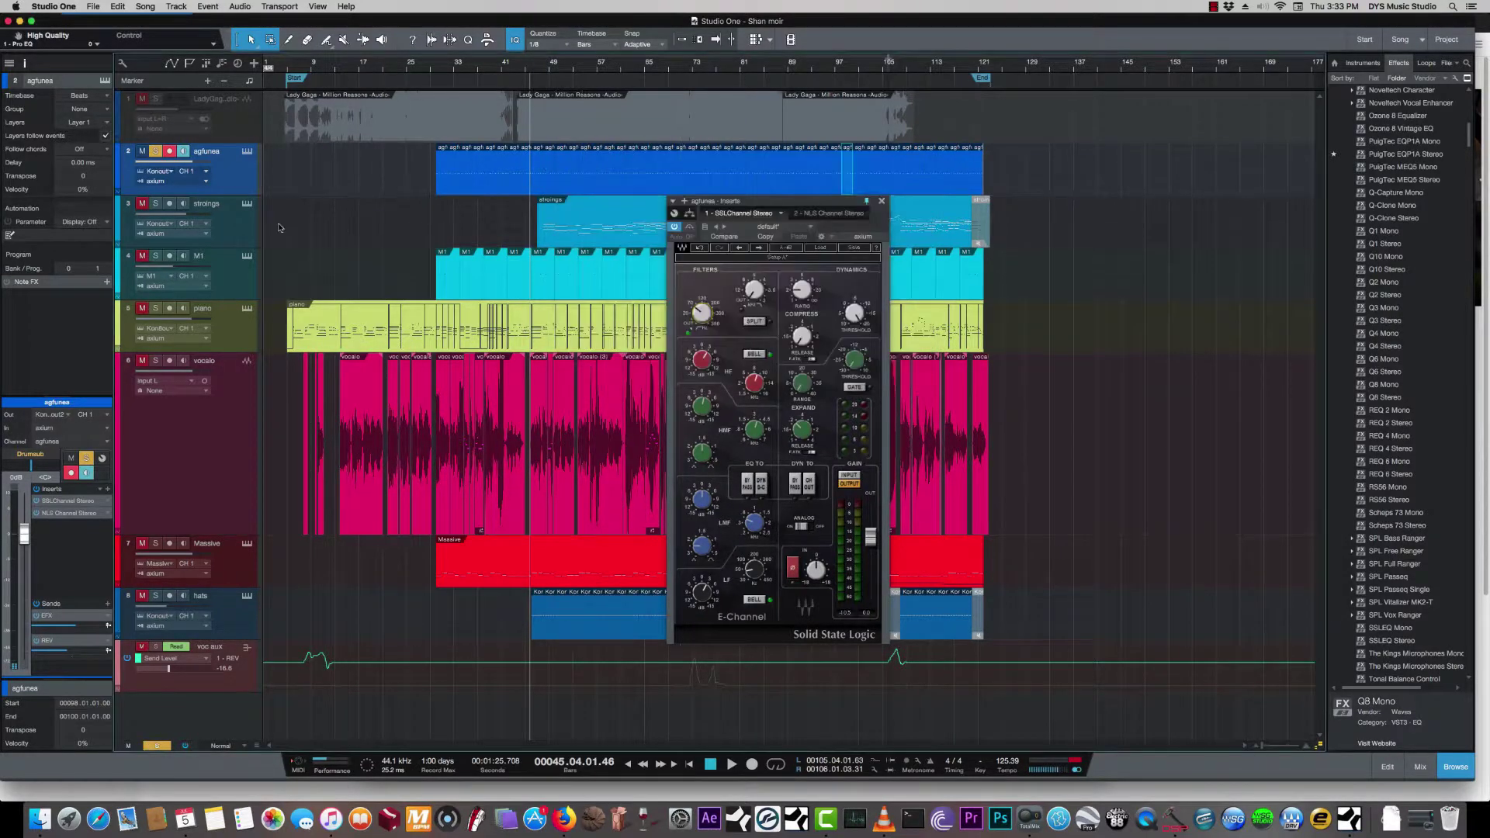
{"action": "left_click", "coordinate": [241, 231]}
{"action": "left_click", "coordinate": [237, 345]}
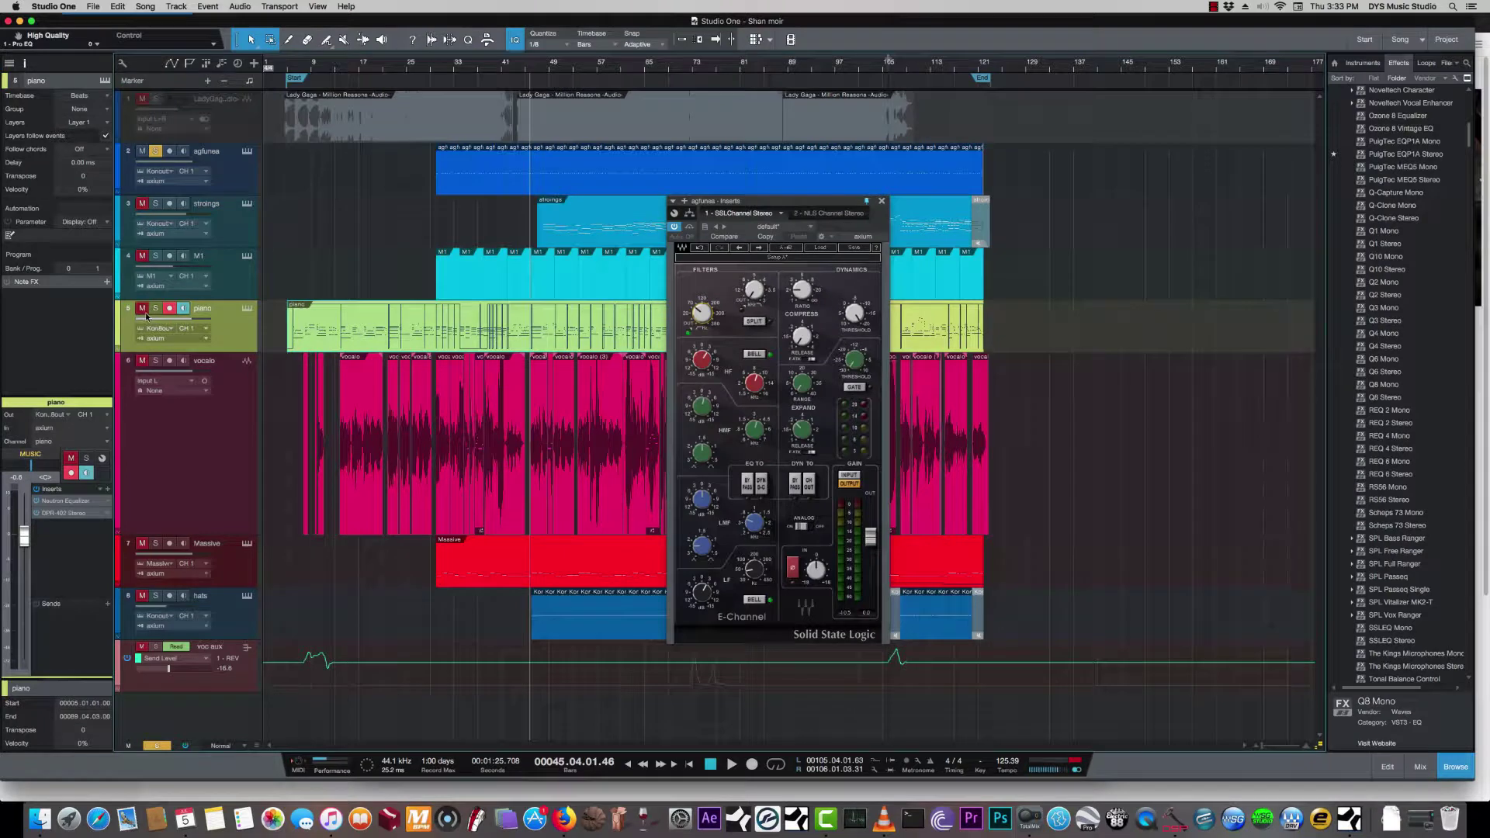
{"action": "key", "text": "s"}
{"action": "left_click", "coordinate": [246, 310]}
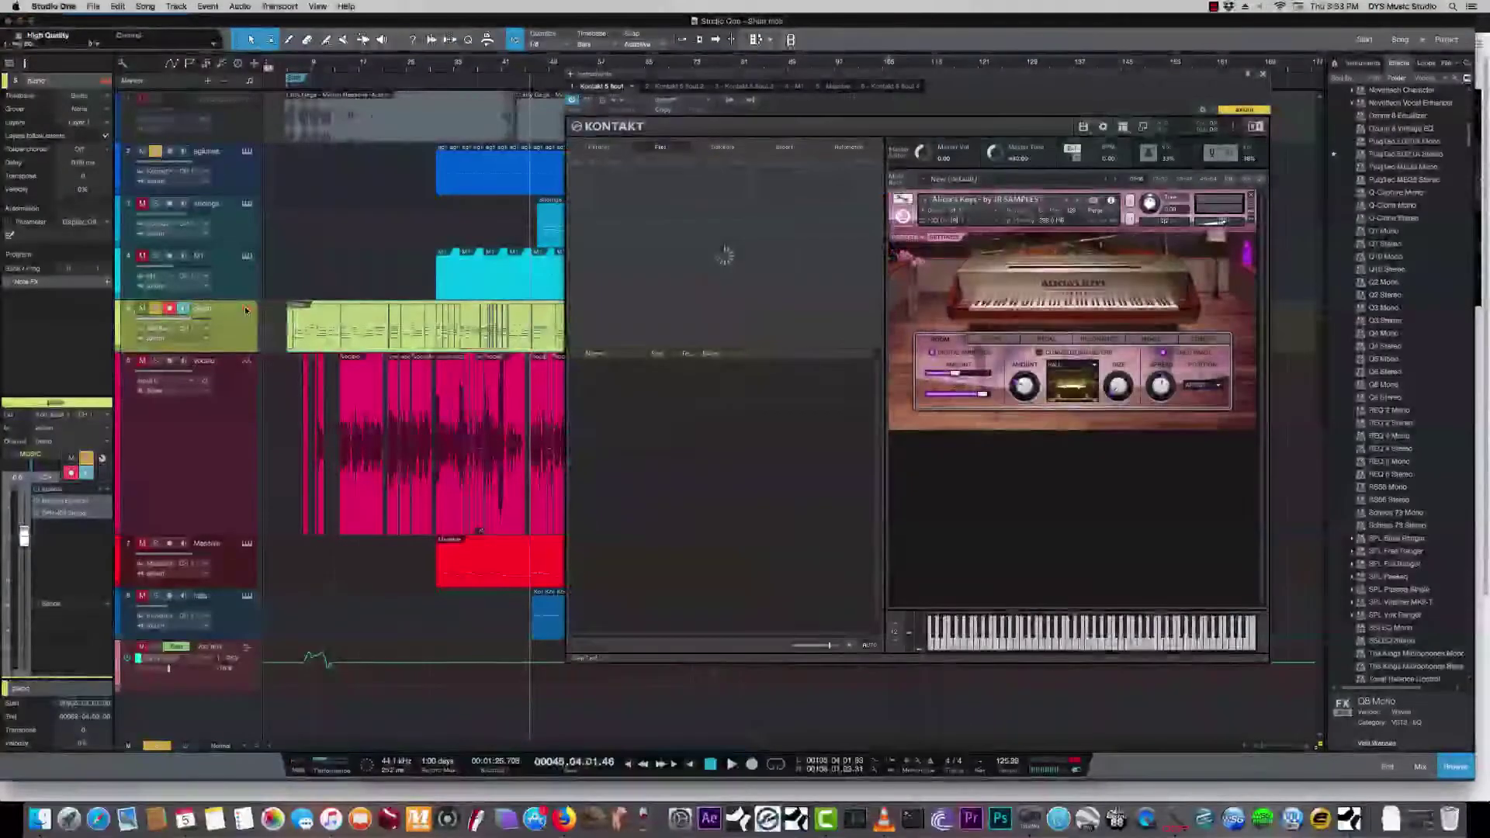
{"action": "left_click_drag", "start_coordinate": [962, 86], "coordinate": [828, 134]}
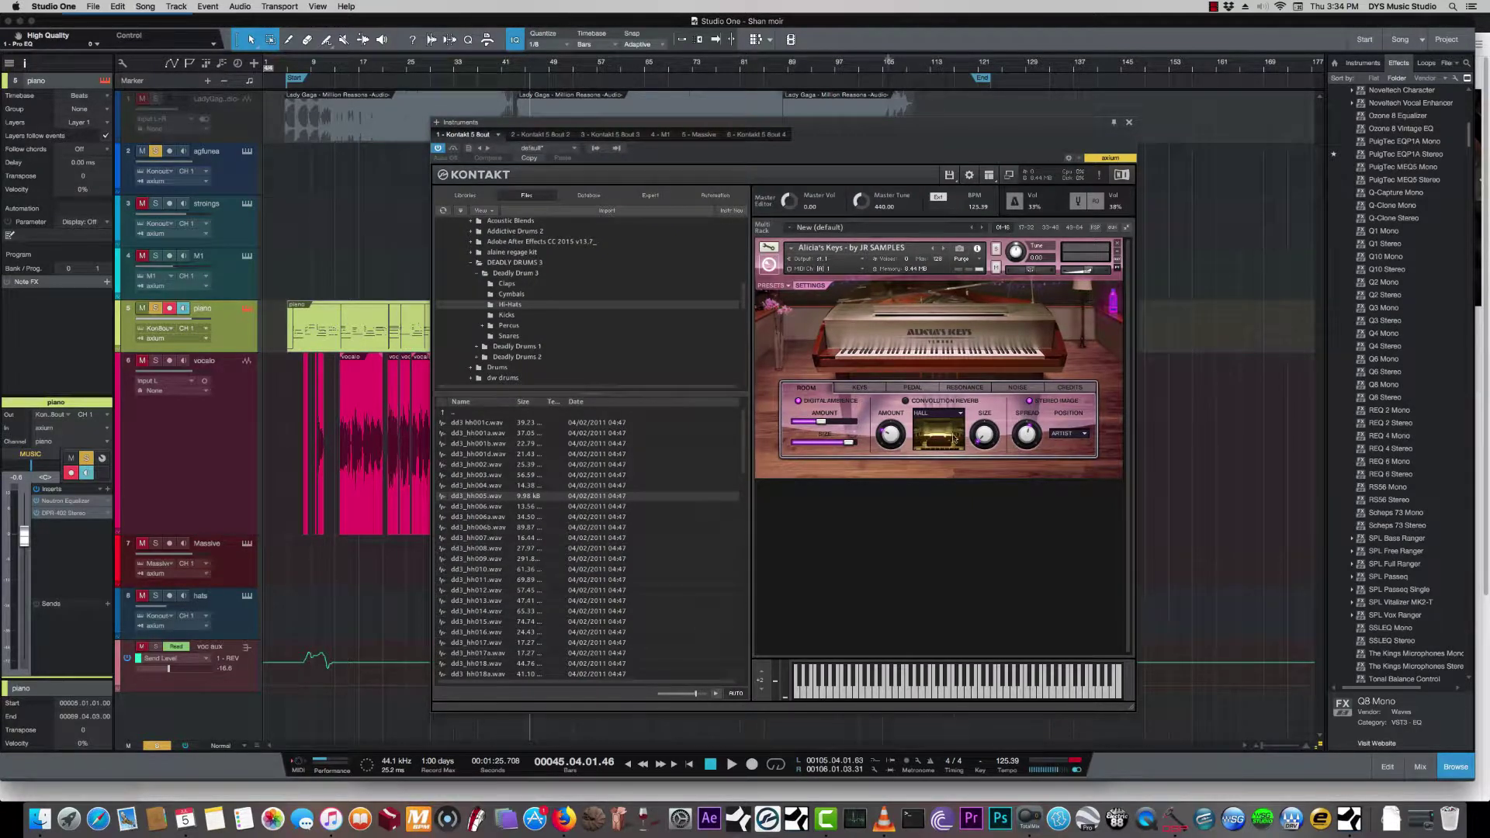
{"action": "left_click", "coordinate": [1129, 122]}
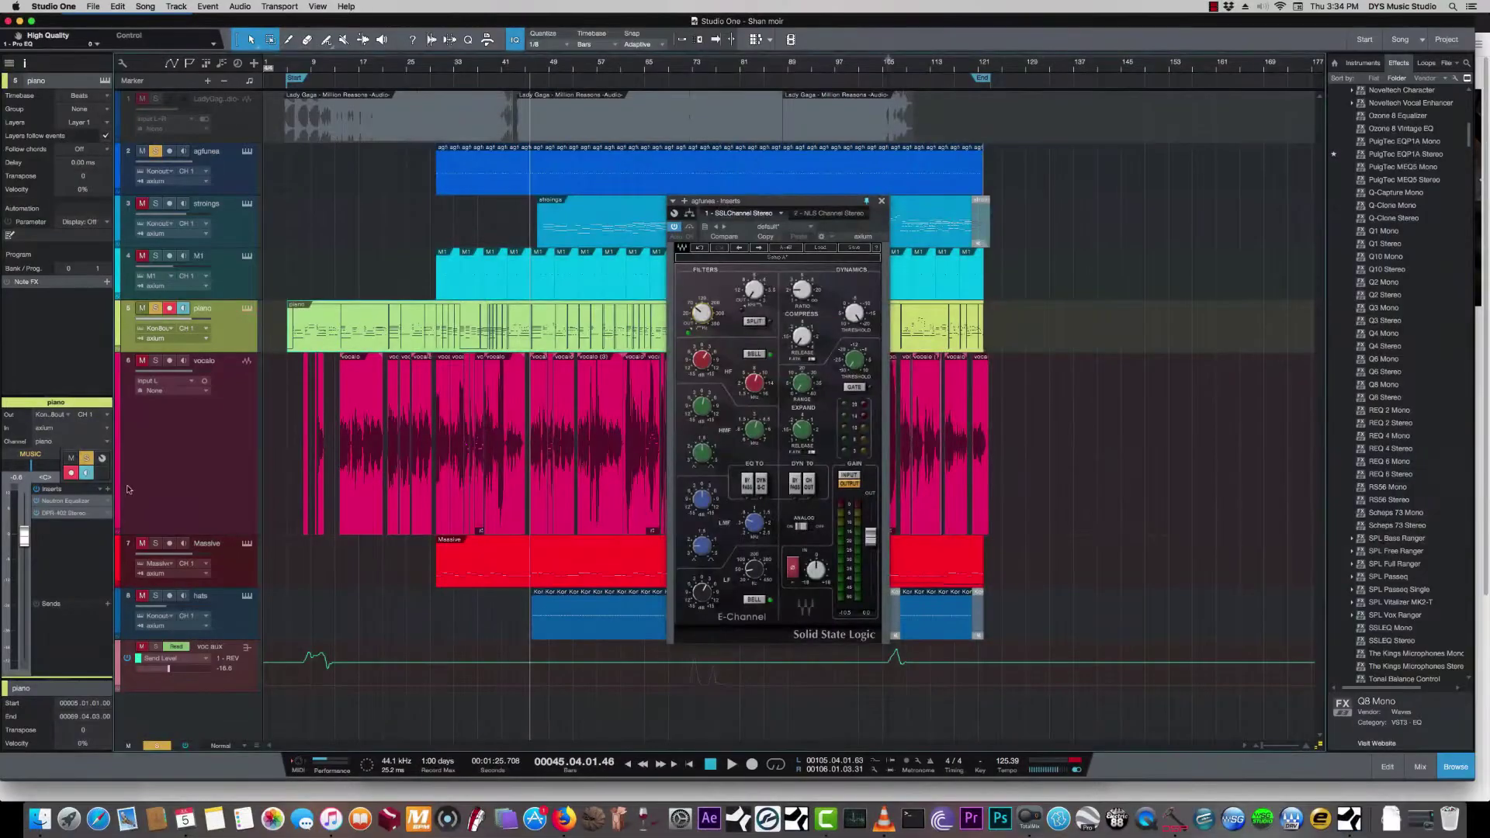
{"action": "left_click", "coordinate": [67, 501]}
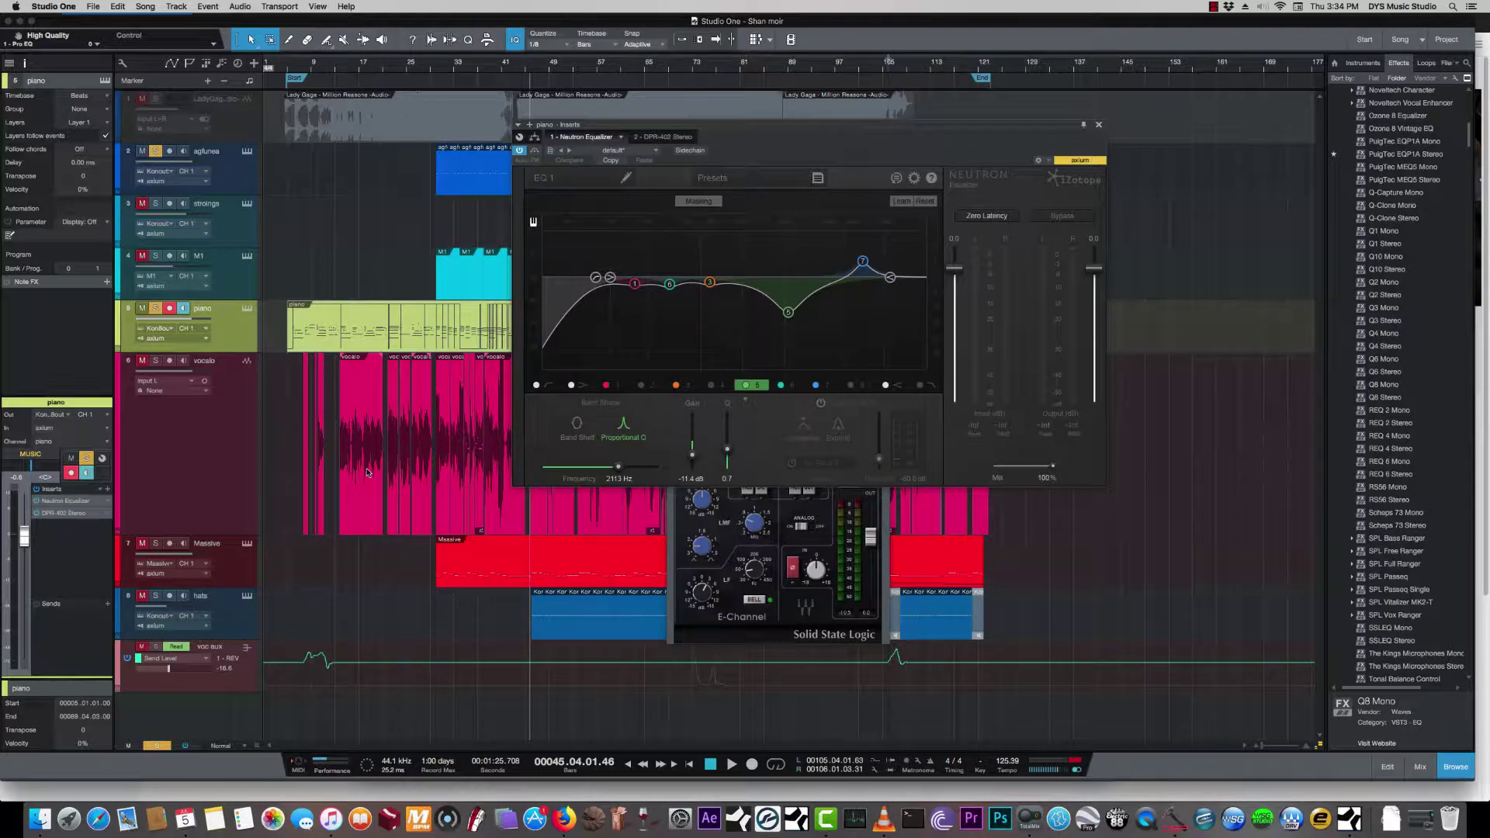
{"action": "left_click", "coordinate": [64, 514]}
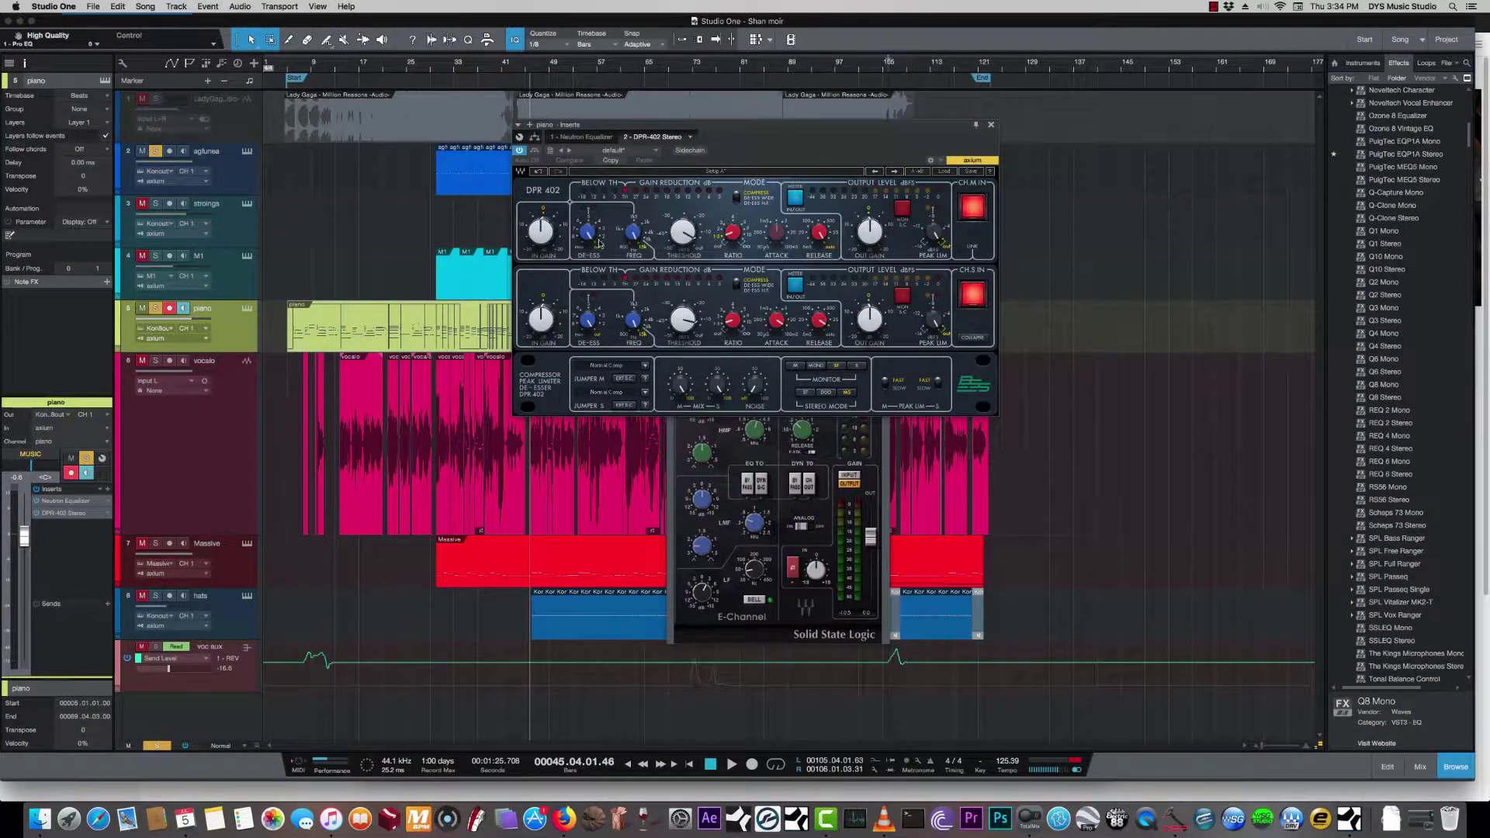
{"action": "left_click", "coordinate": [458, 67]}
{"action": "left_click", "coordinate": [435, 69]}
{"action": "key", "text": "space"}
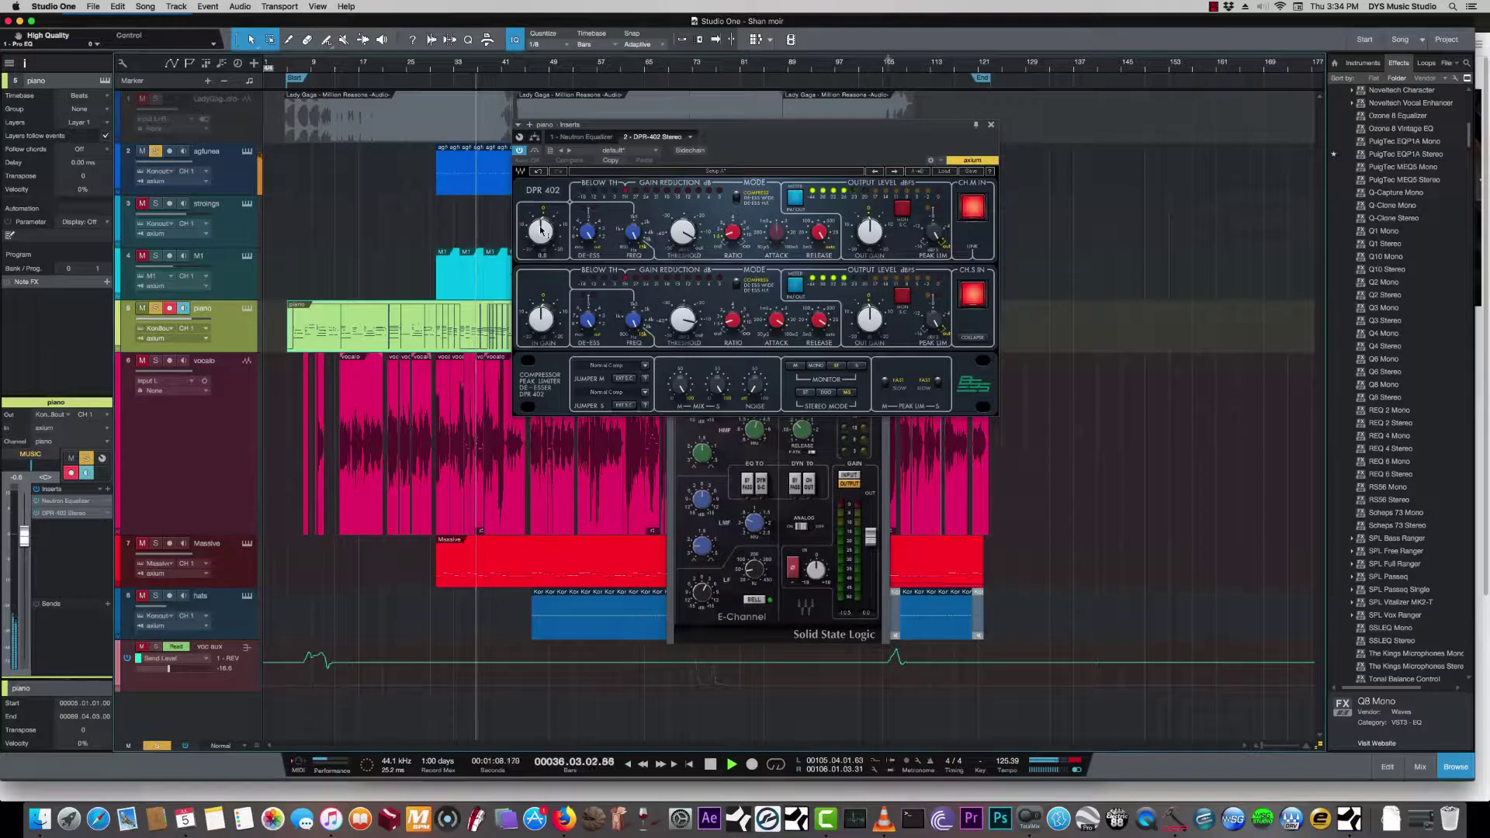
{"action": "key", "text": "space"}
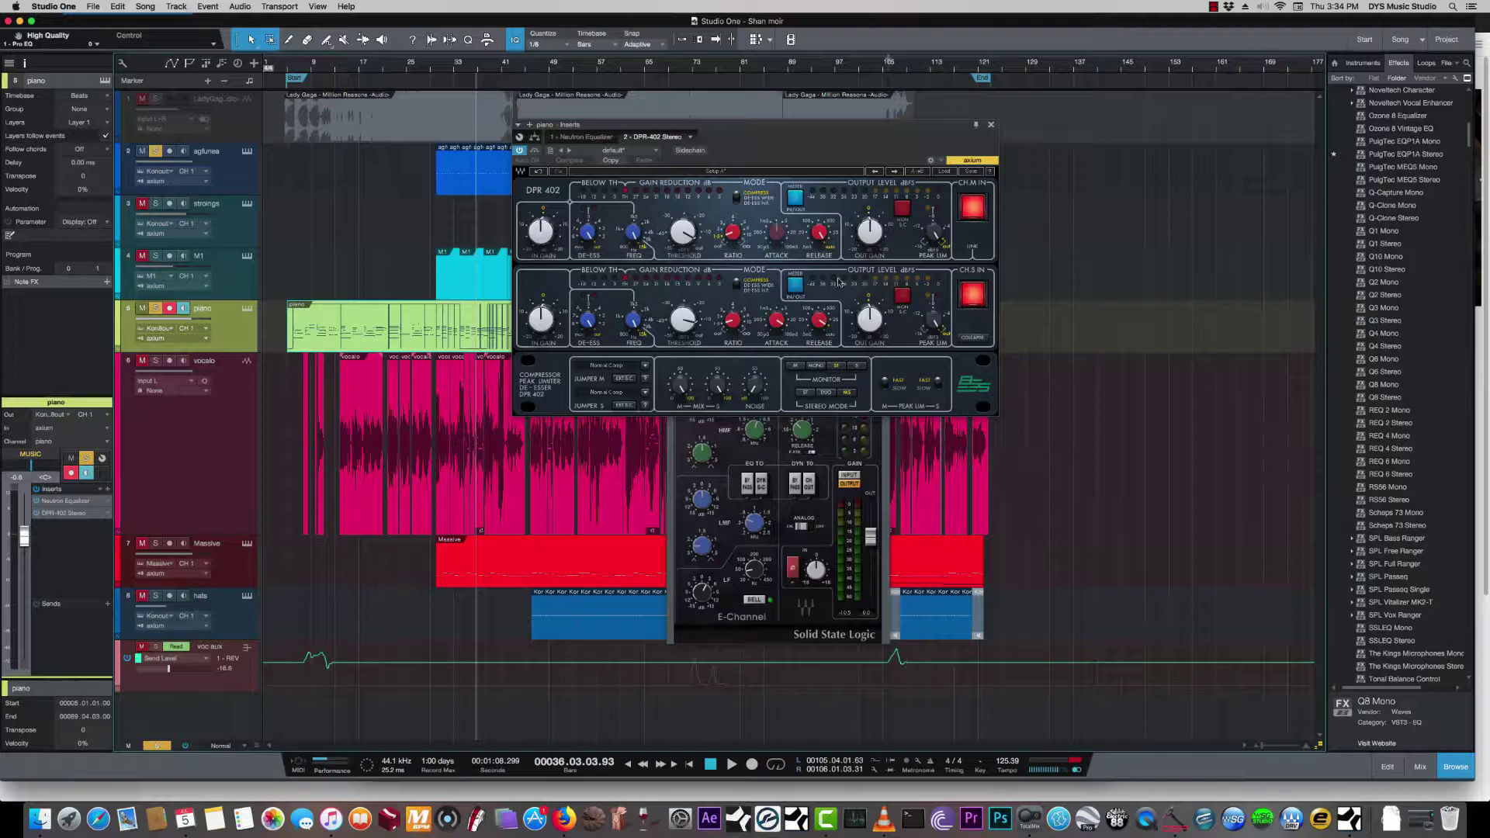
Close the piano compressor, inspect Massive's first envelope, and audition the Massive track soloed
{"action": "left_click", "coordinate": [991, 125]}
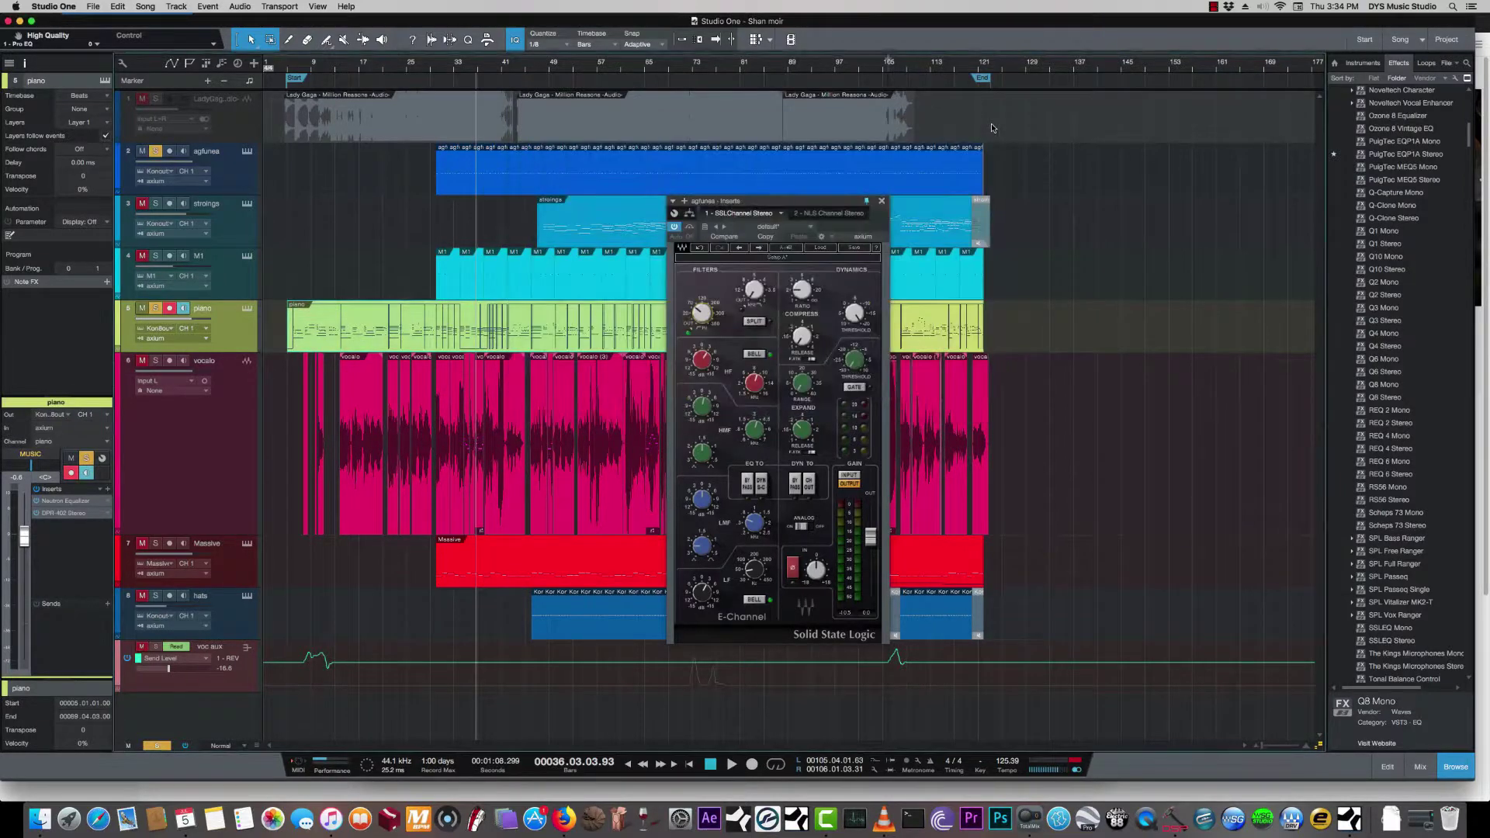
{"action": "key", "text": "space"}
{"action": "key", "text": "space"}
{"action": "left_click", "coordinate": [231, 568]}
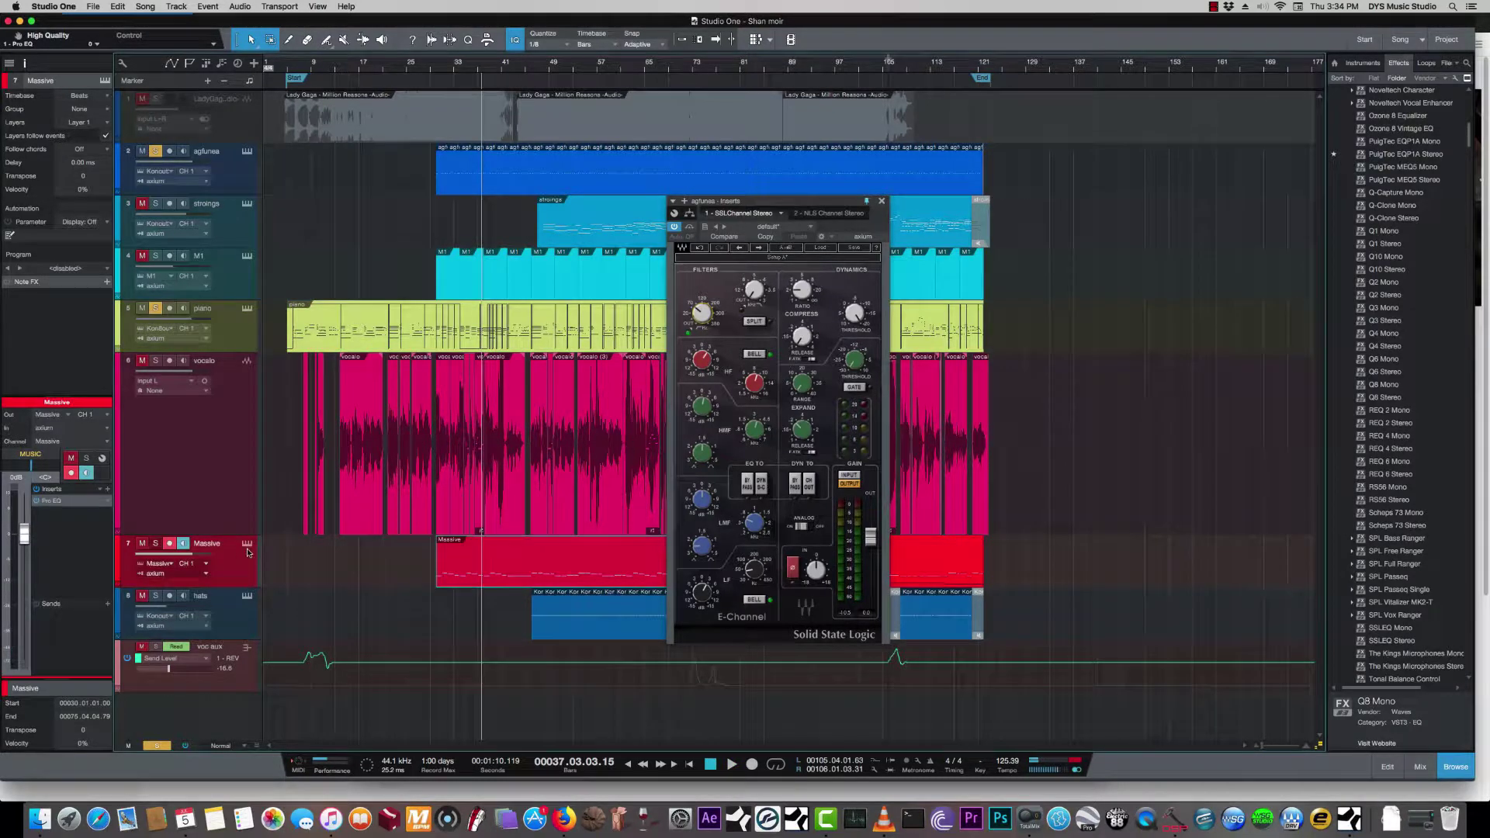
{"action": "left_click", "coordinate": [247, 544]}
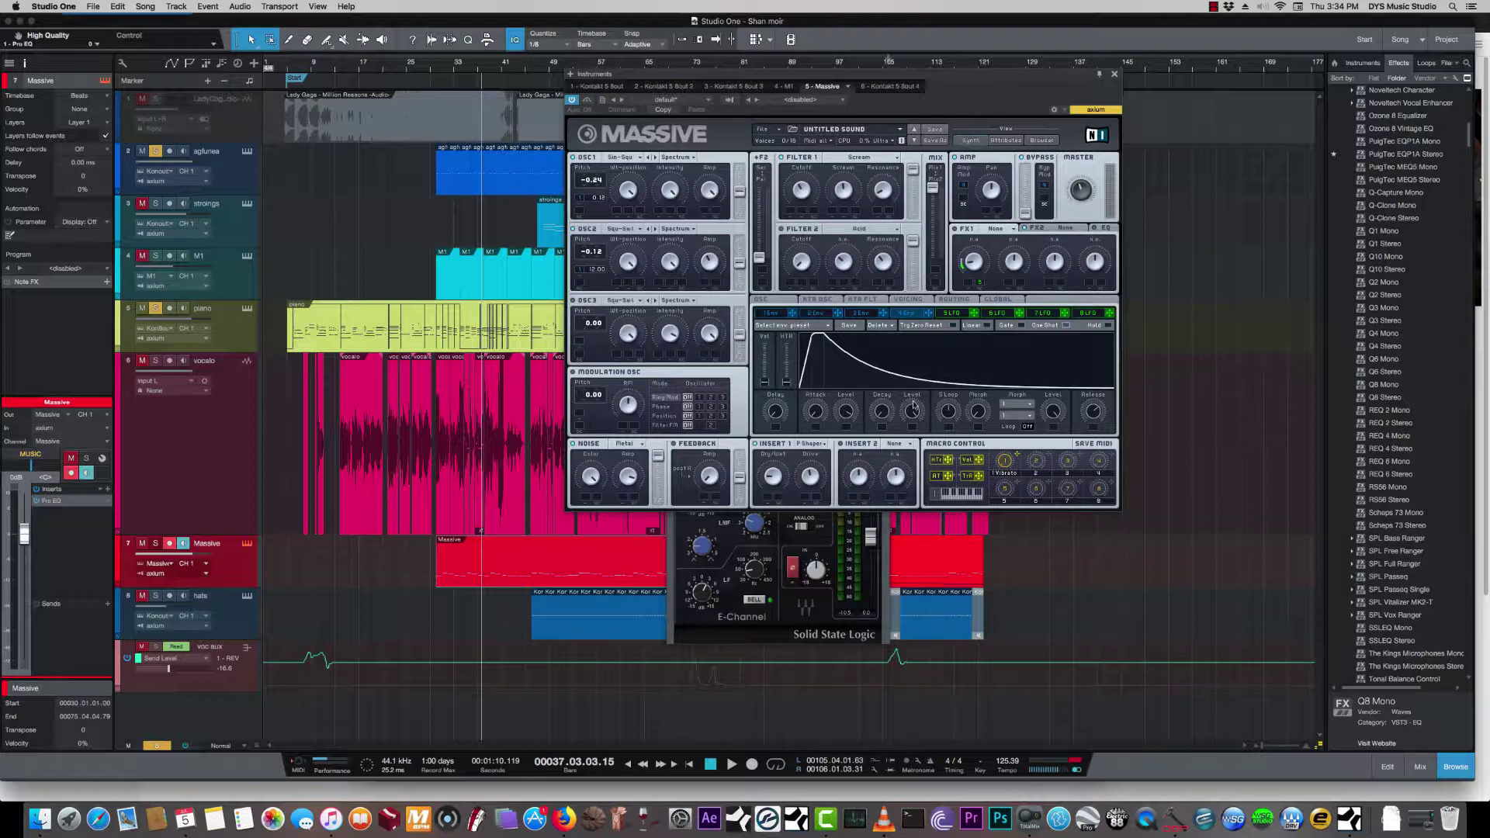
{"action": "left_click", "coordinate": [773, 313]}
{"action": "left_click", "coordinate": [1114, 73]}
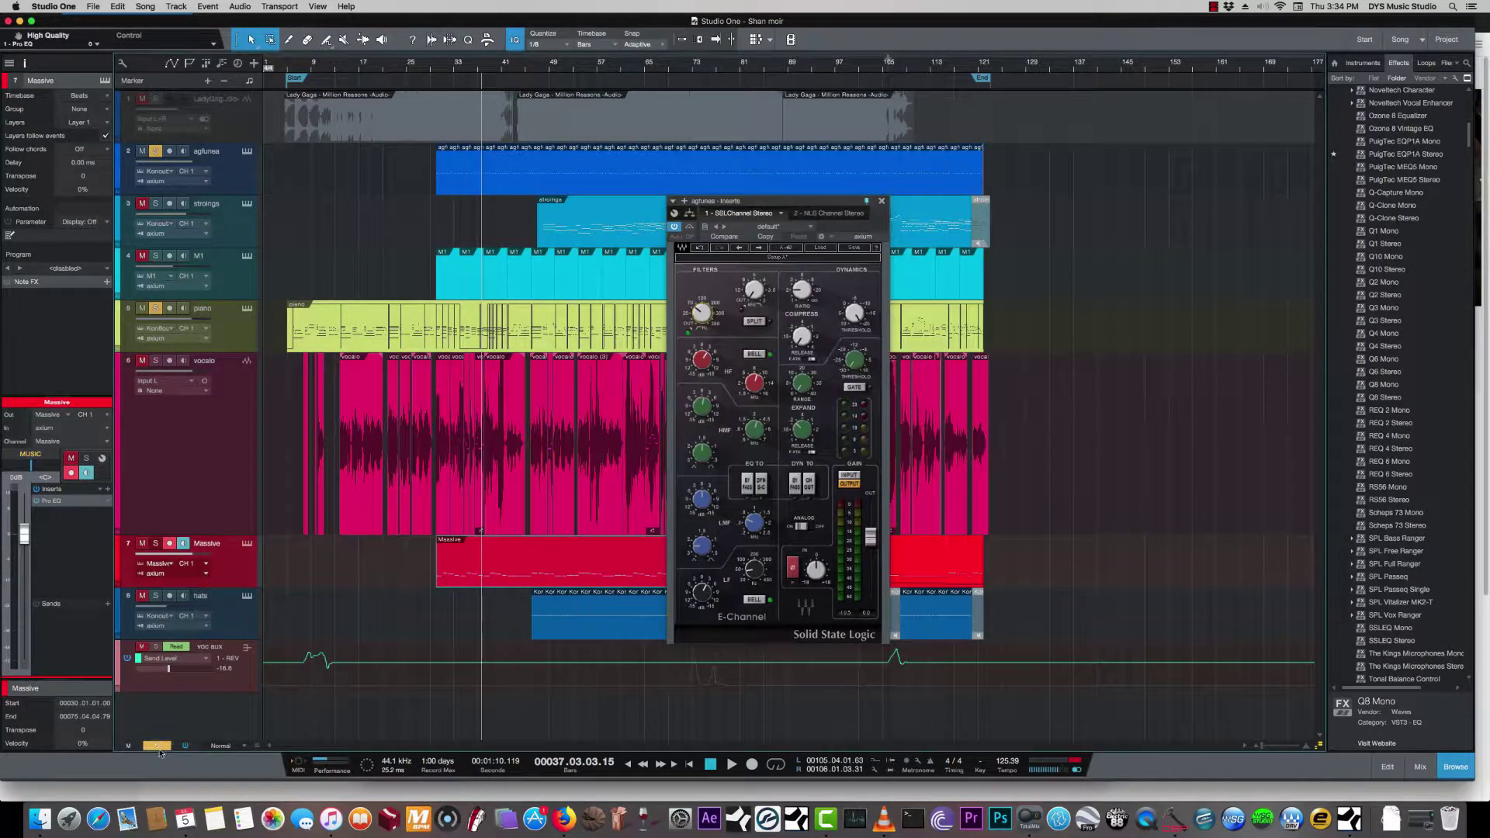
{"action": "left_click", "coordinate": [155, 544]}
{"action": "key", "text": "space"}
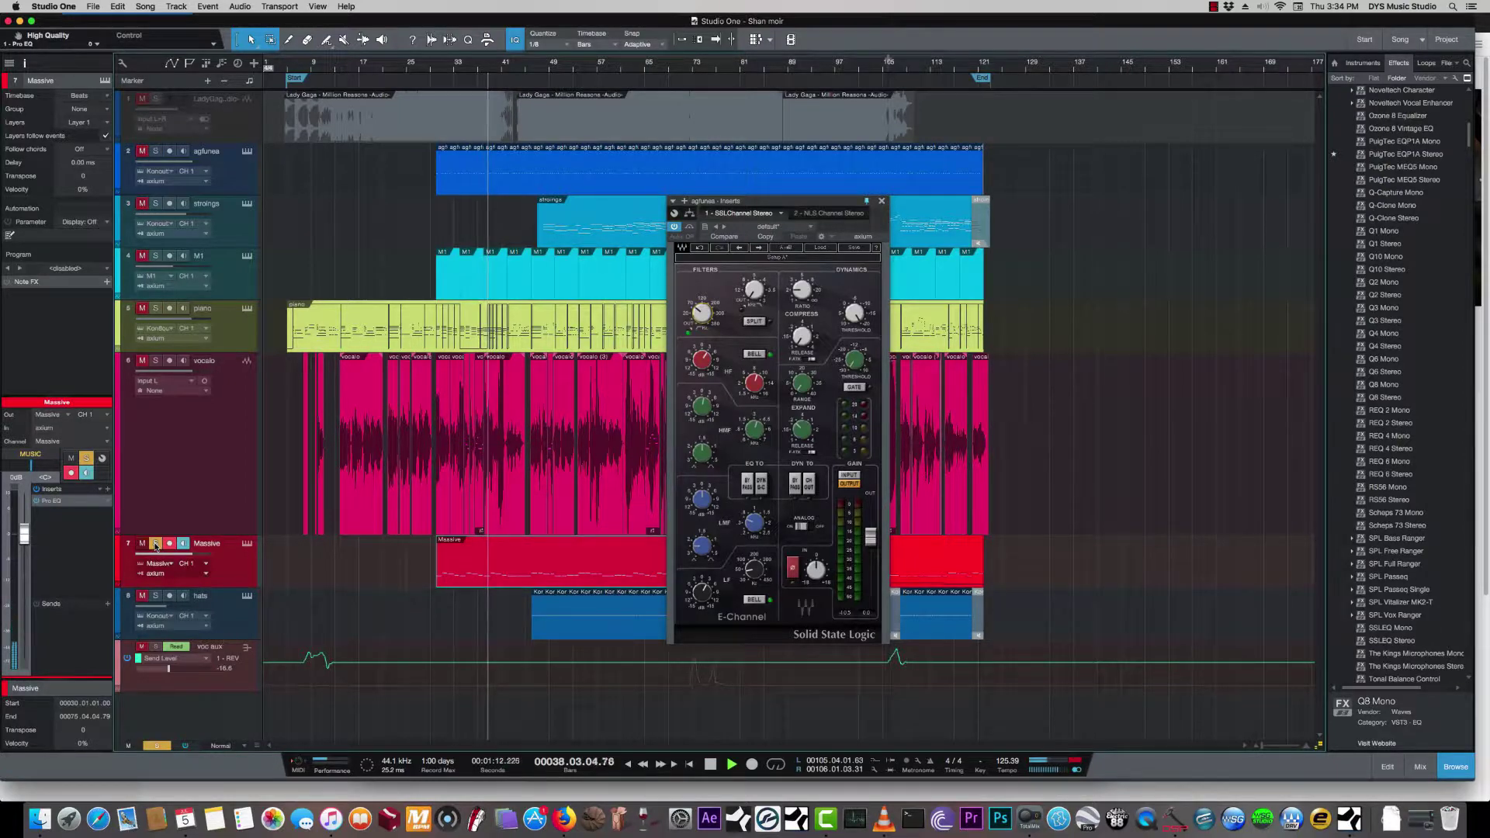
{"action": "key", "text": "space"}
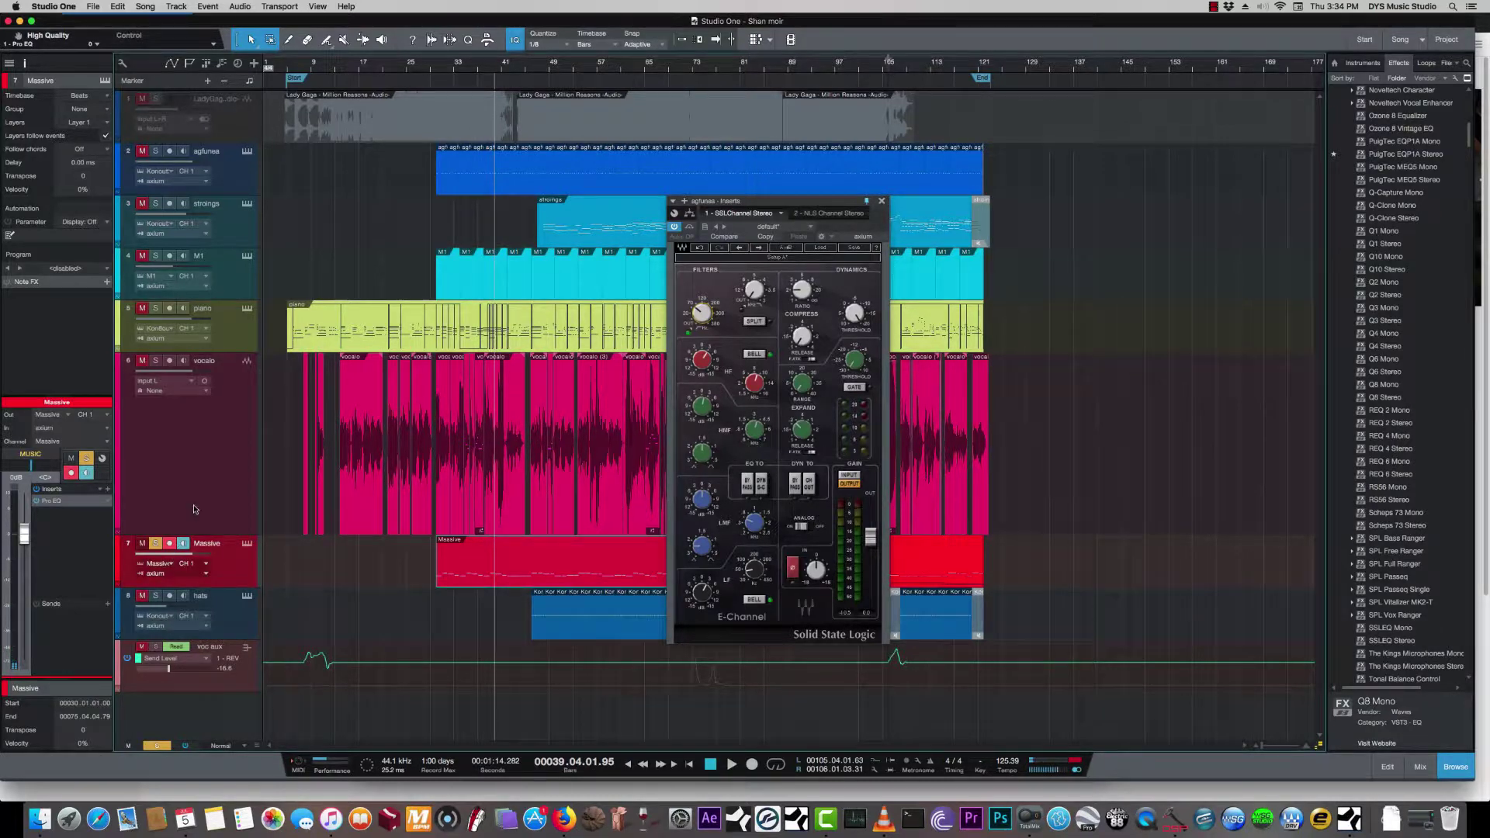
Clear the Massive solo, then solo piano, strings and Massive and play from bar 41
{"action": "left_click", "coordinate": [157, 746]}
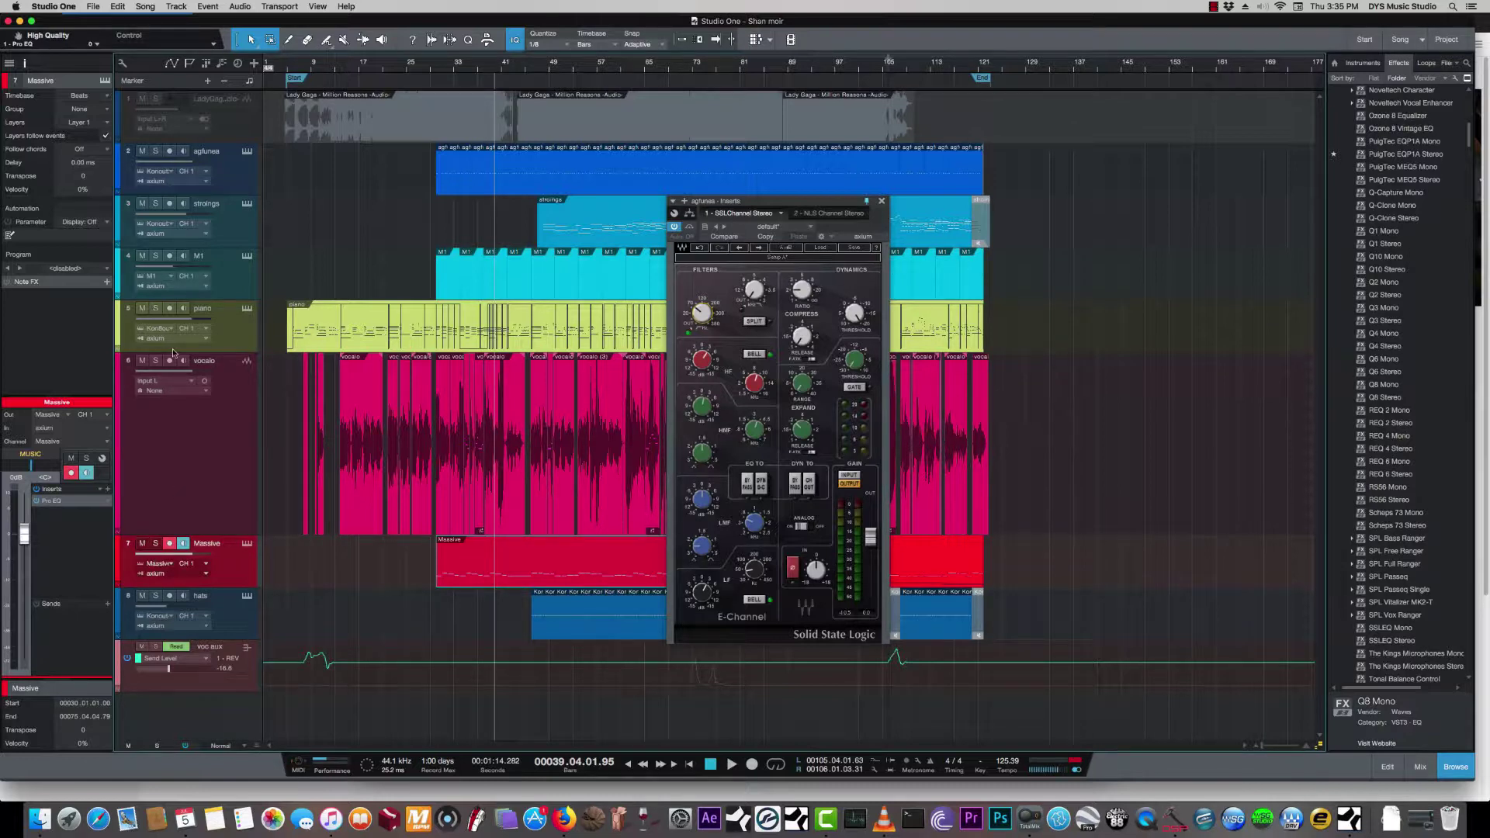
{"action": "left_click", "coordinate": [155, 308]}
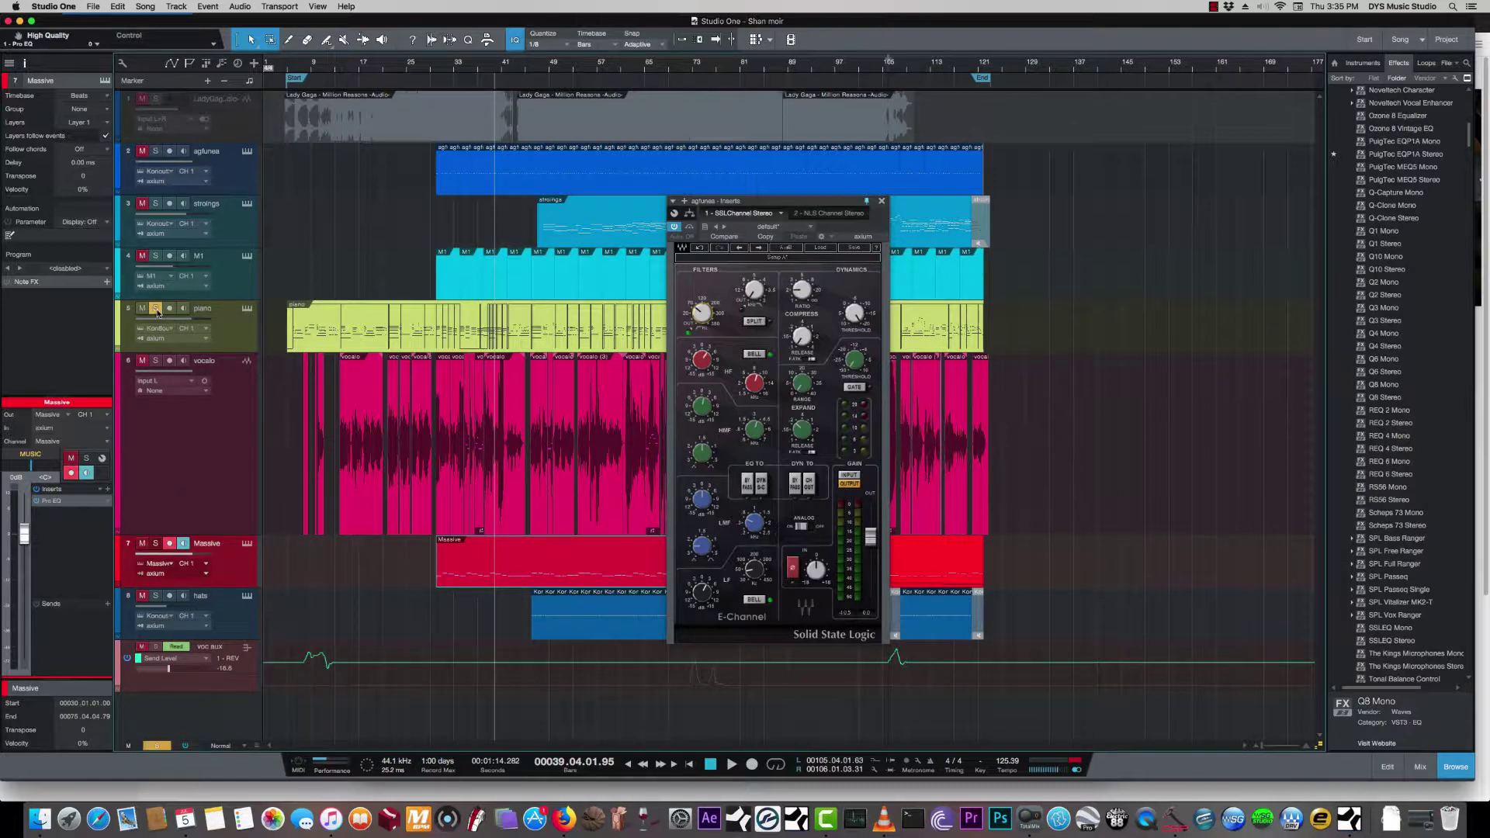
{"action": "left_click", "coordinate": [156, 204]}
{"action": "left_click", "coordinate": [156, 544]}
{"action": "left_click", "coordinate": [511, 62]}
{"action": "key", "text": "space"}
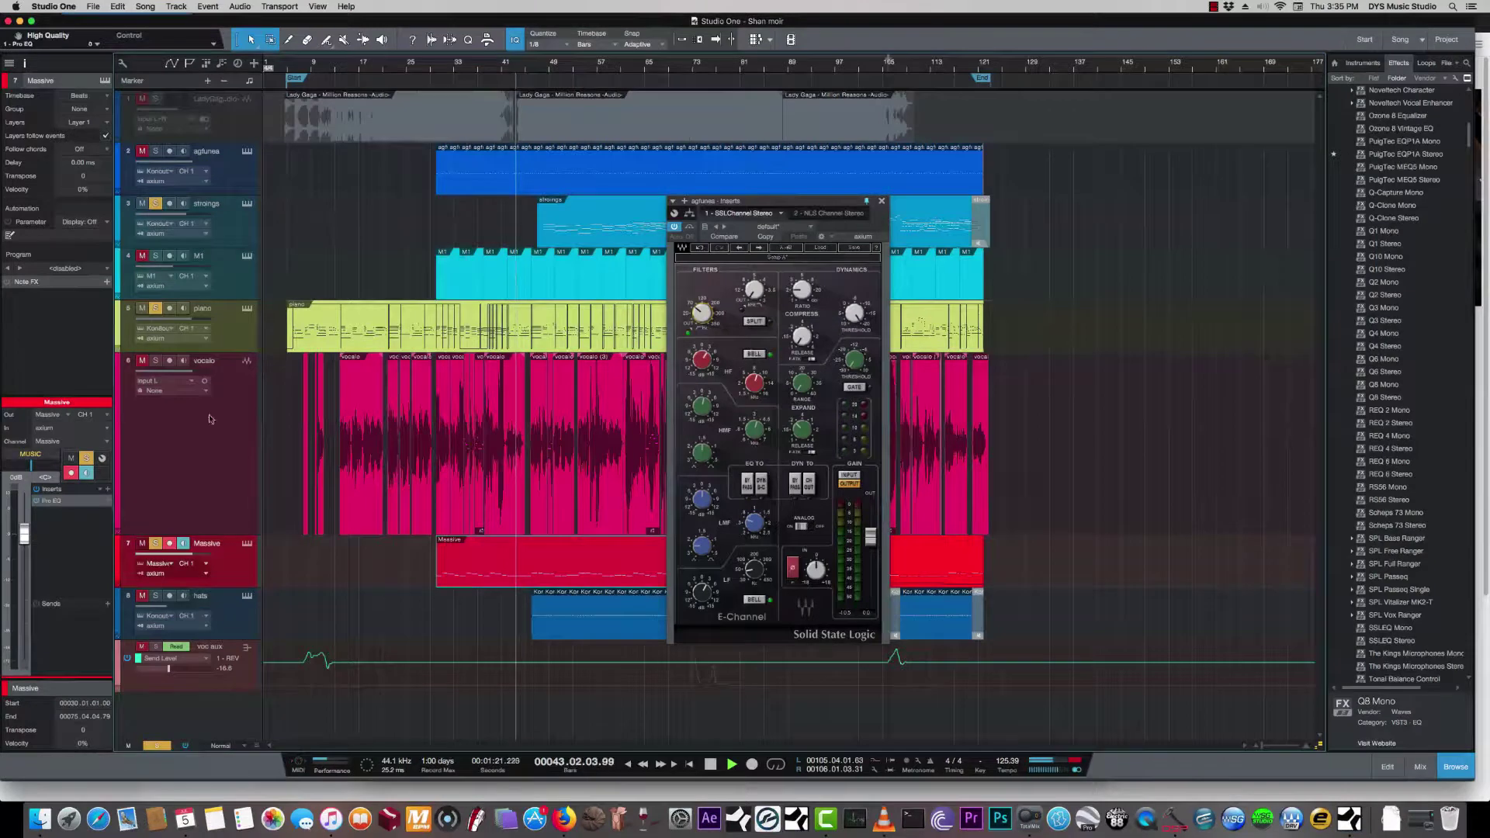
Raise the Massive Pro EQ low-cut to 63.1 Hz, then close the Pro EQ and SSL E-Channel windows
{"action": "left_click", "coordinate": [51, 500]}
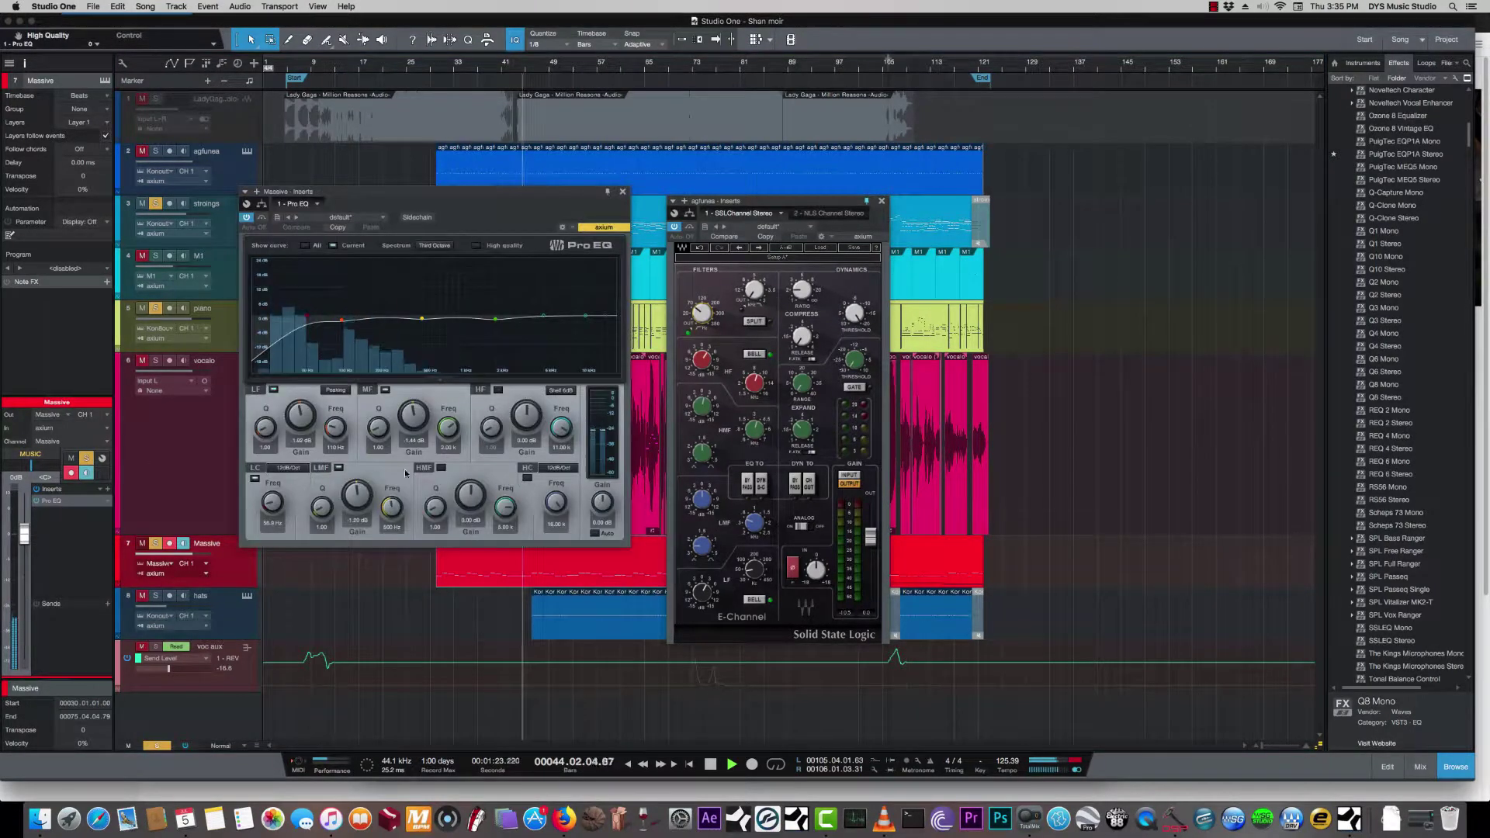
{"action": "left_click_drag", "start_coordinate": [272, 500], "coordinate": [272, 496]}
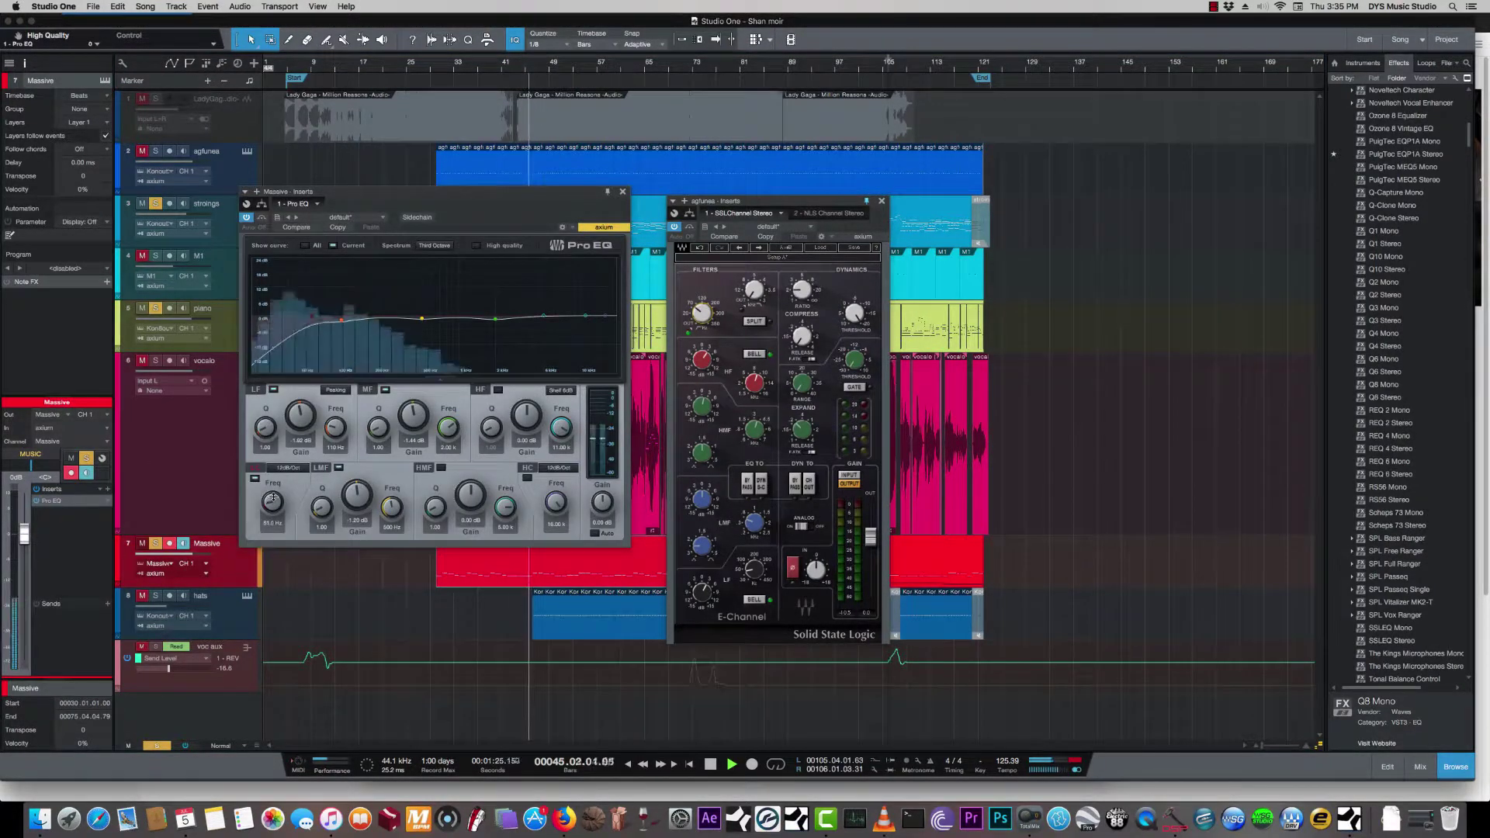
{"action": "left_click", "coordinate": [622, 193]}
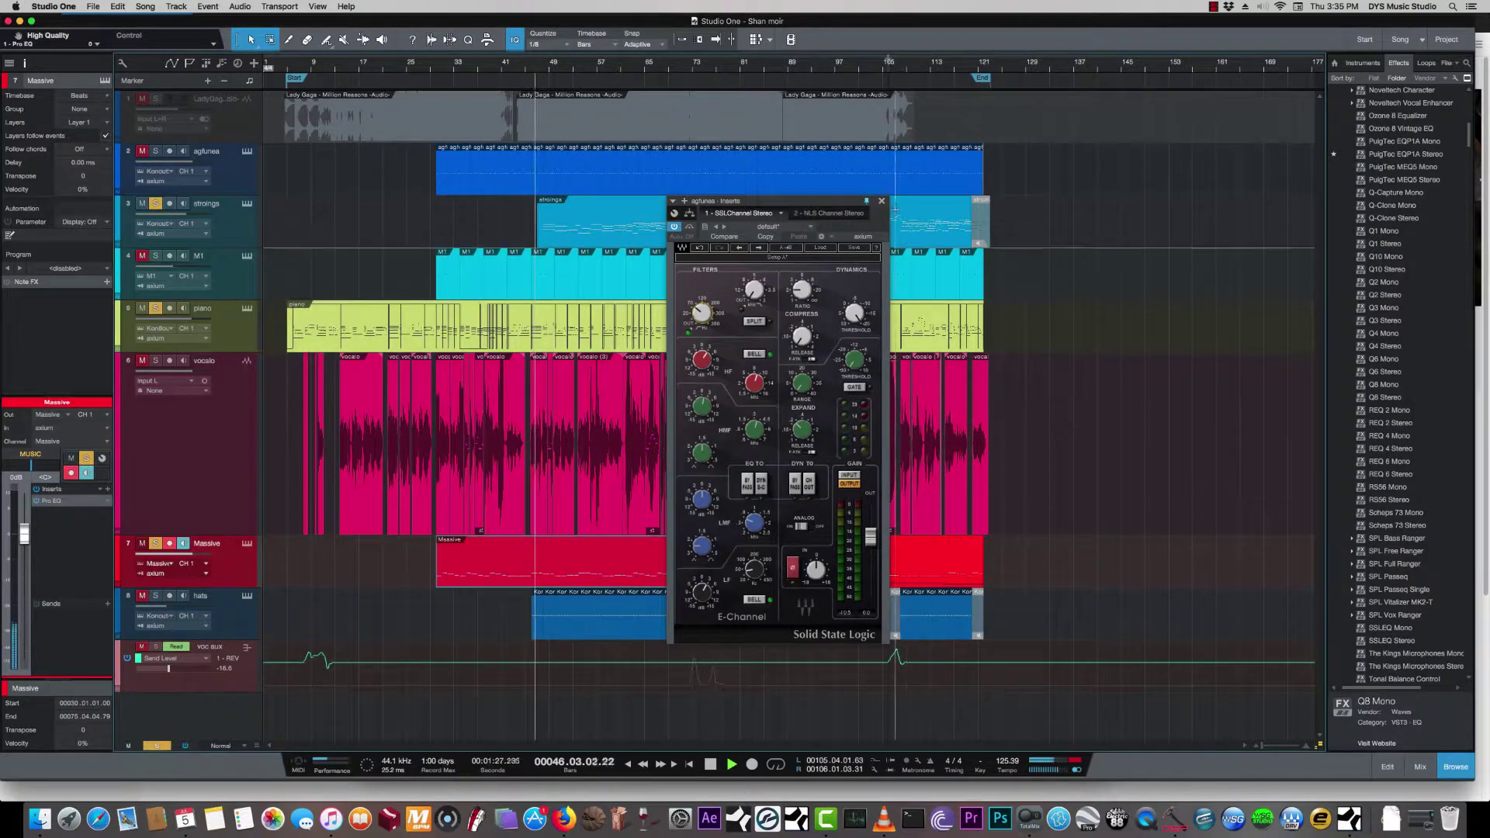
{"action": "left_click", "coordinate": [881, 201]}
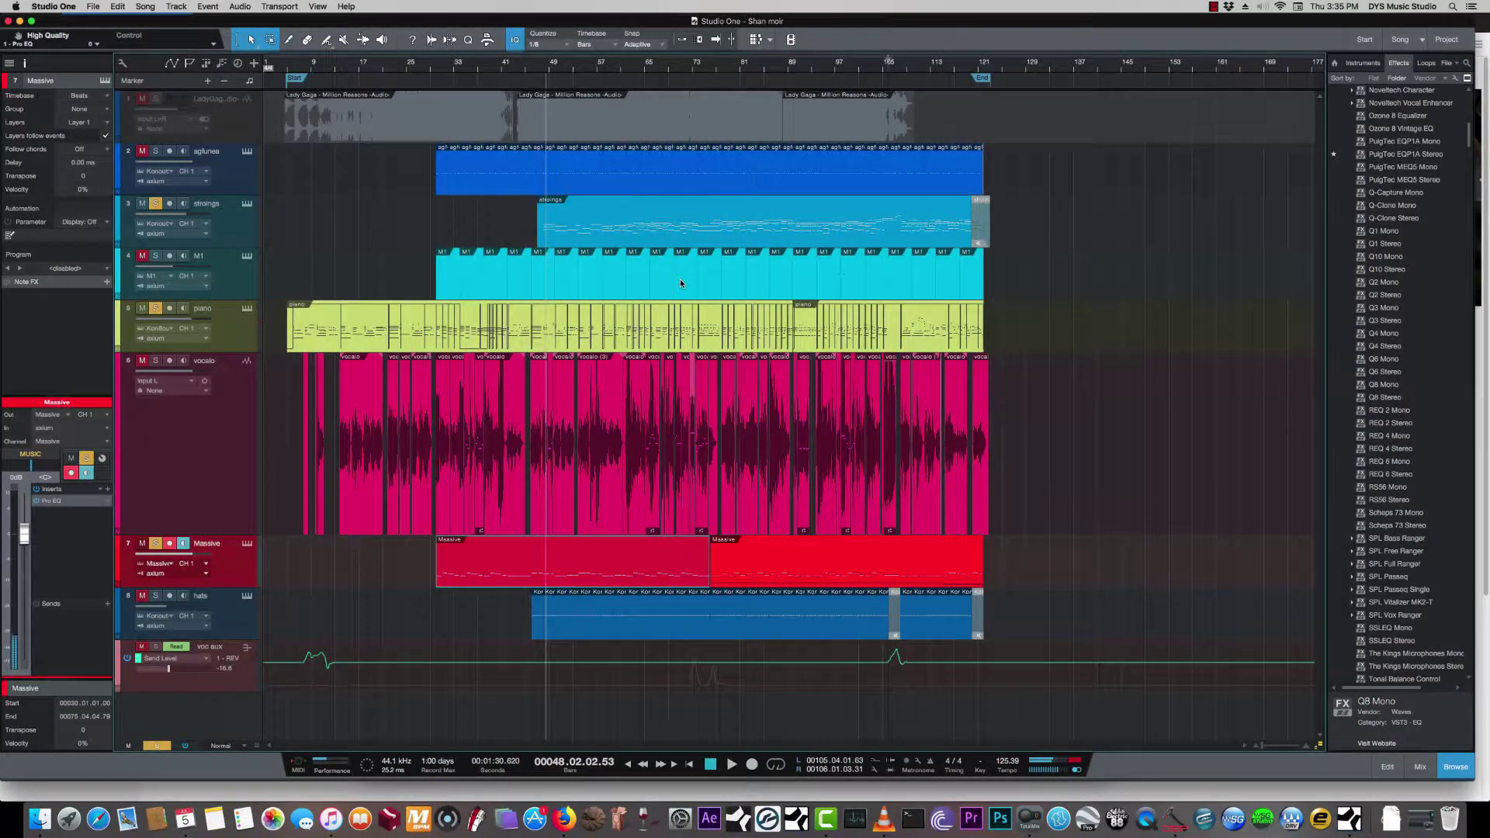
Solo and unmute M1, play it briefly, and check the reverb bus's Pro EQ
{"action": "left_click", "coordinate": [227, 277]}
{"action": "left_click", "coordinate": [155, 255]}
{"action": "left_click", "coordinate": [143, 256]}
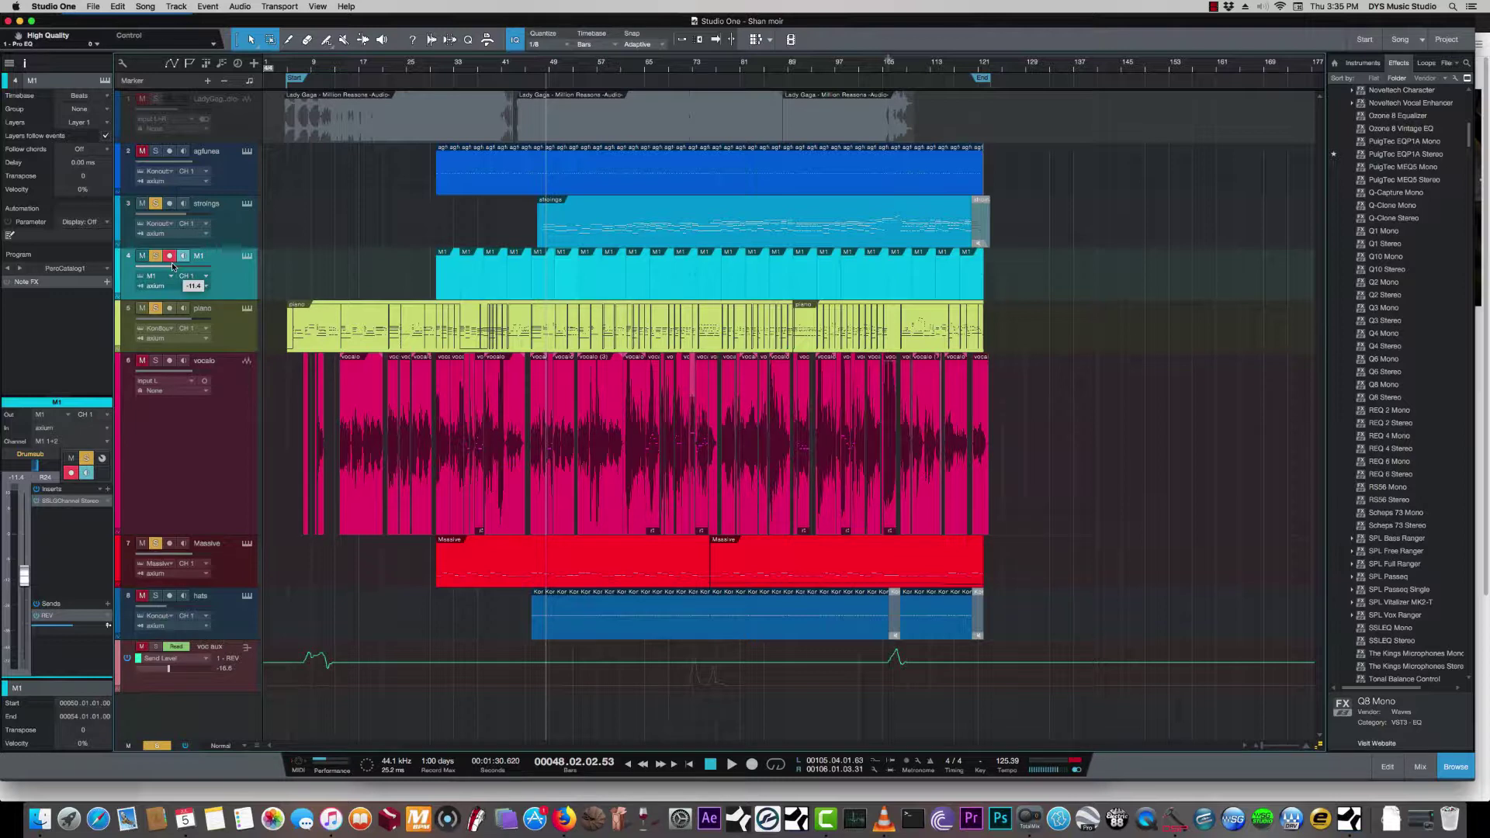
{"action": "key", "text": "space"}
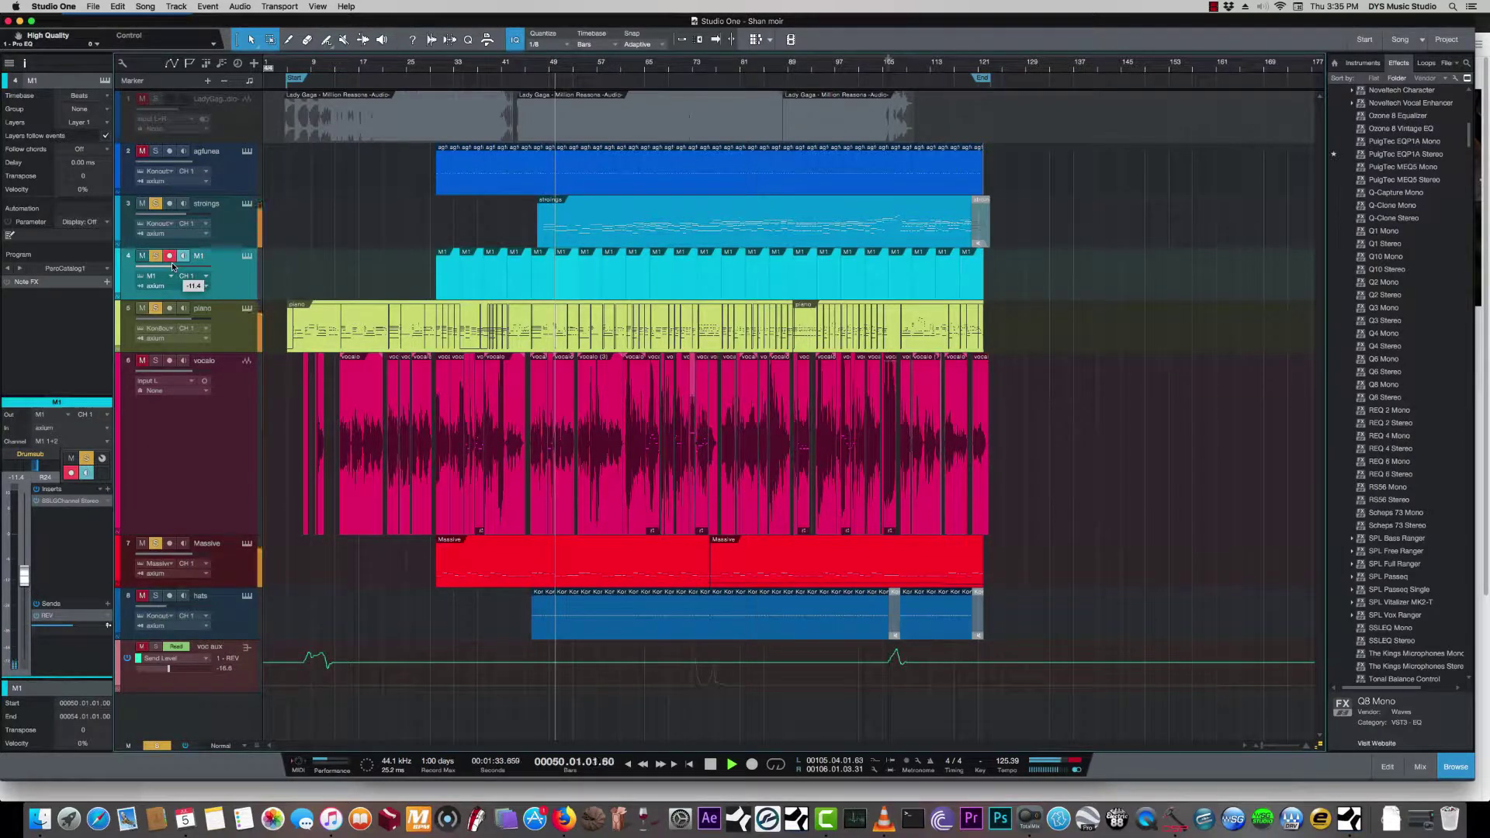
{"action": "key", "text": "space"}
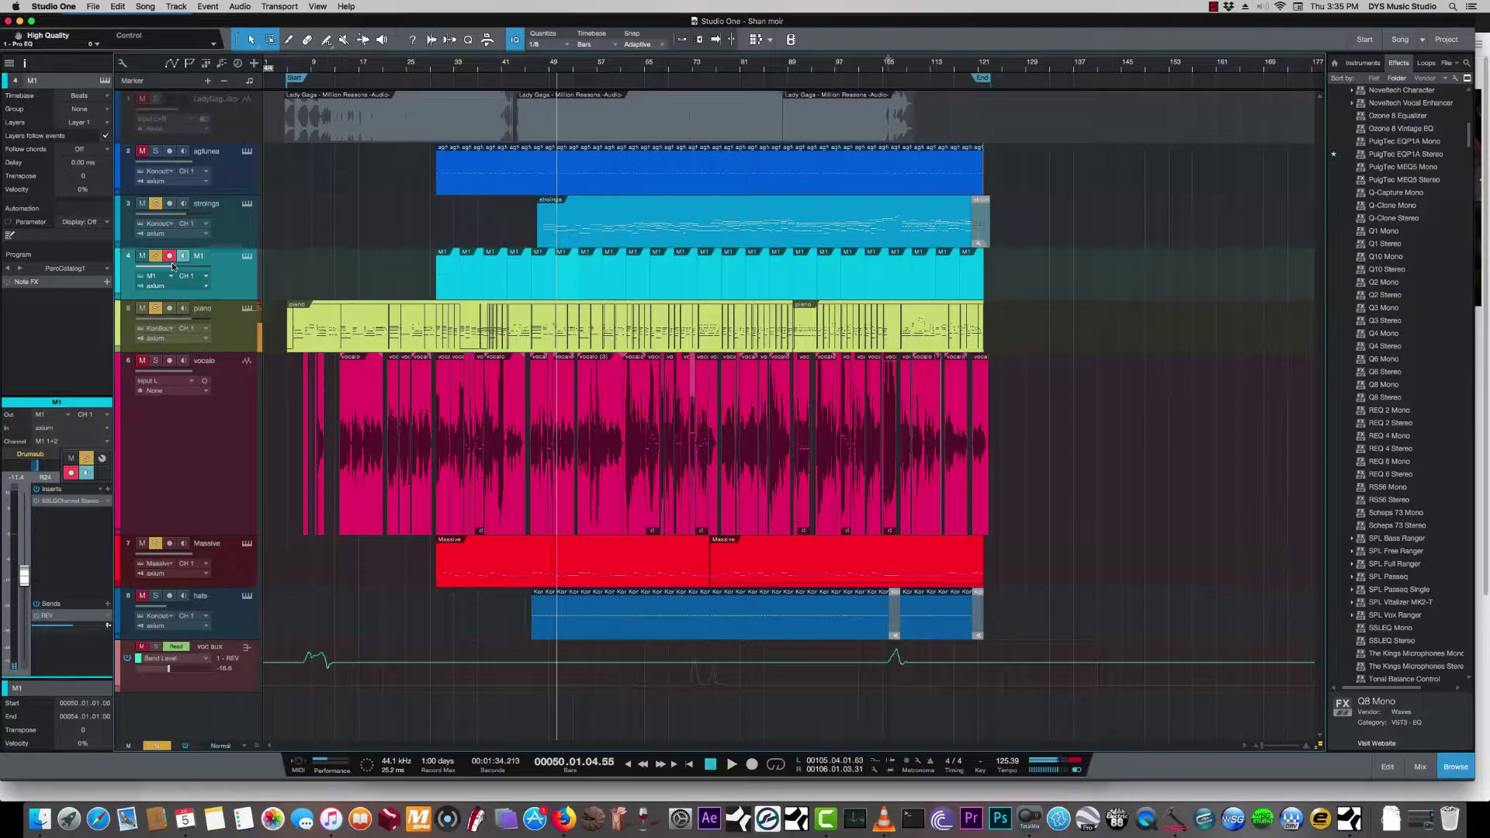
{"action": "double_click", "coordinate": [55, 617]}
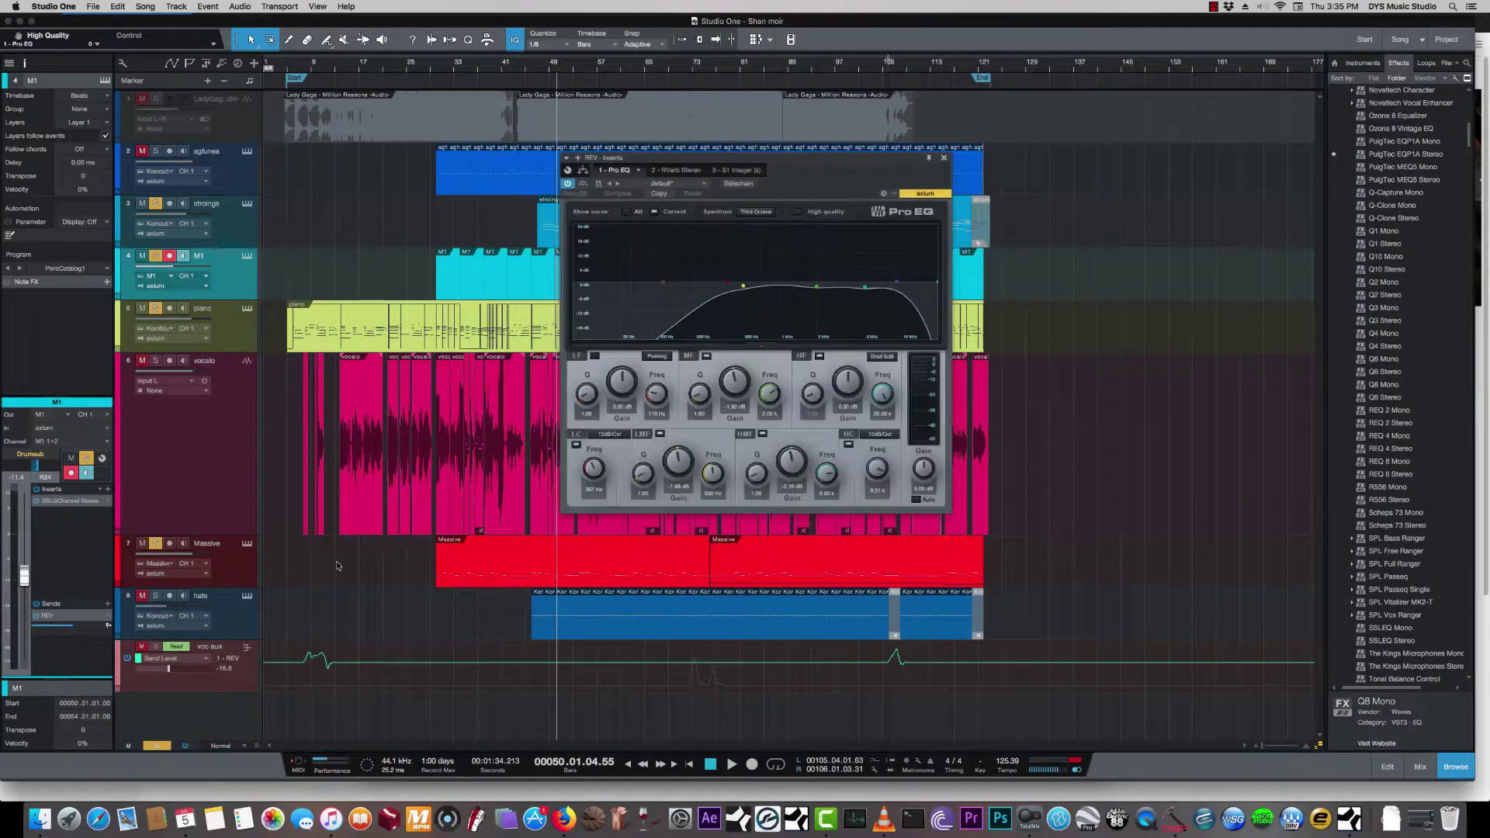
{"action": "left_click", "coordinate": [943, 159]}
Clear all solos, solo the vocals track, and play from around bar 7
{"action": "left_click", "coordinate": [157, 745]}
{"action": "left_click", "coordinate": [155, 360]}
{"action": "left_click", "coordinate": [309, 62]}
{"action": "left_click", "coordinate": [305, 62]}
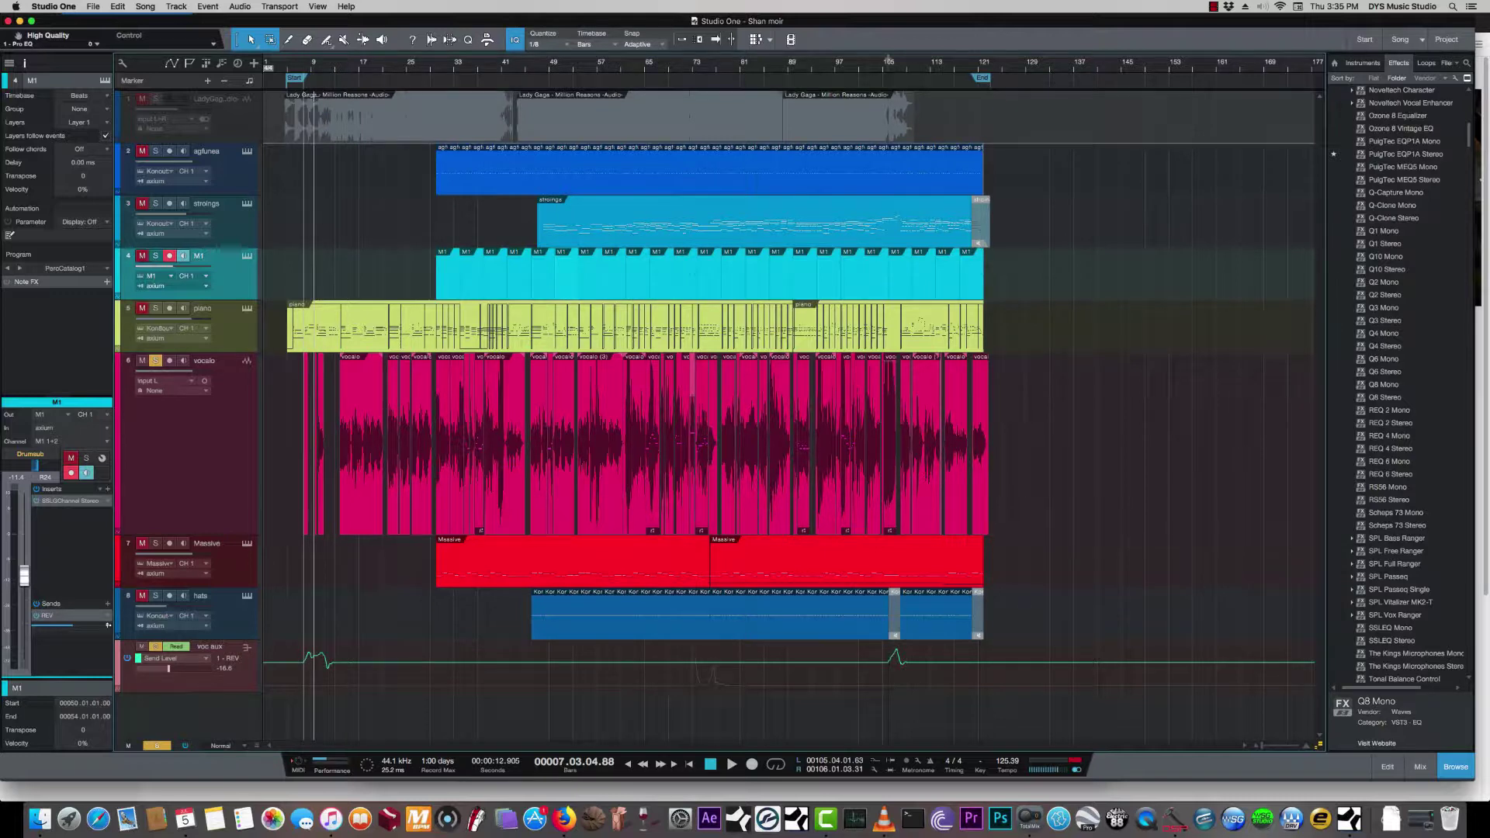
{"action": "key", "text": "space"}
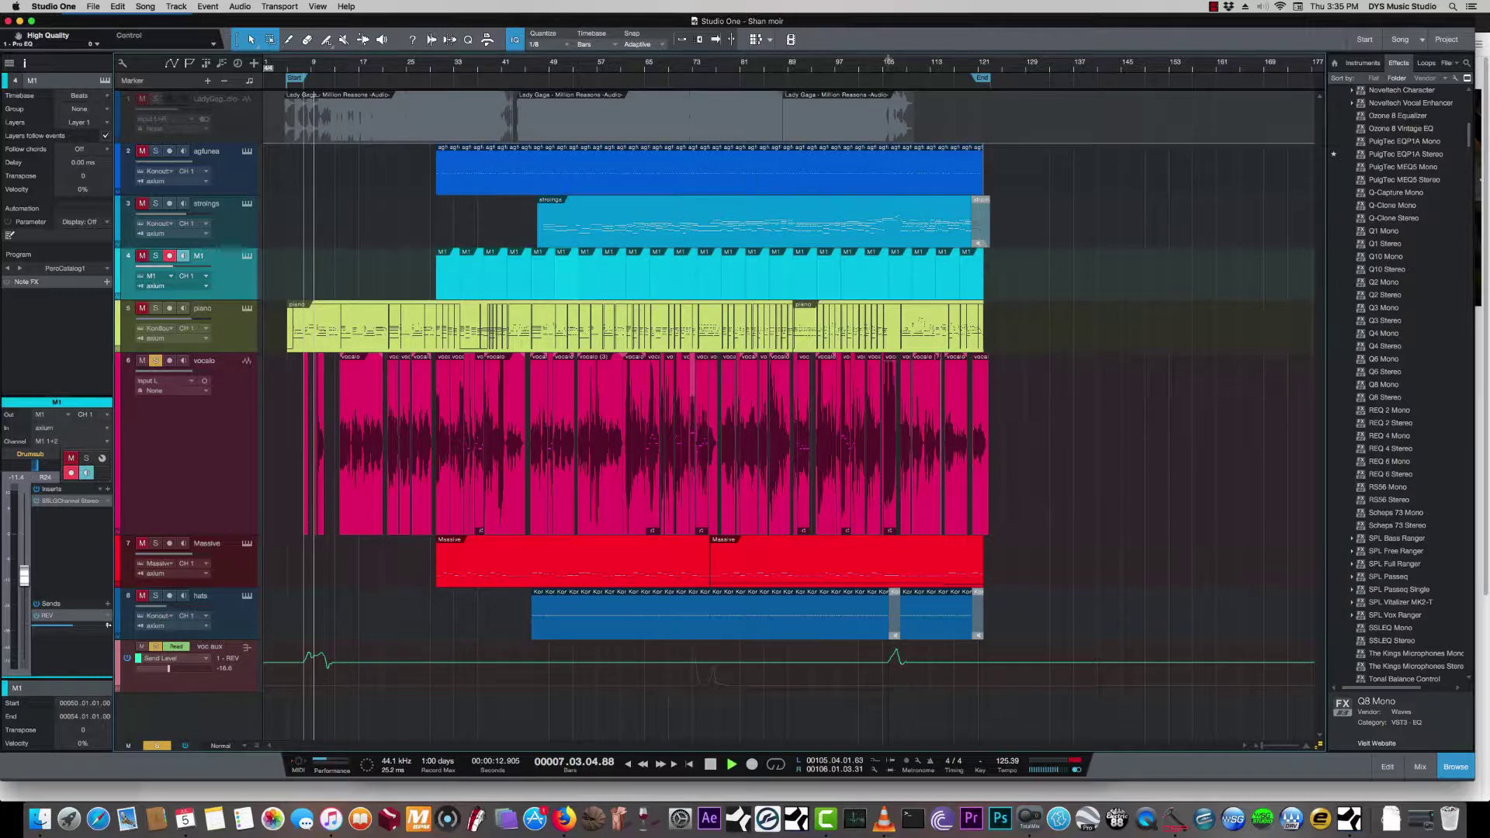
In the Console, solo the voc aux channel and inspect, then close, the REV Pro EQ
{"action": "left_click", "coordinate": [1419, 766]}
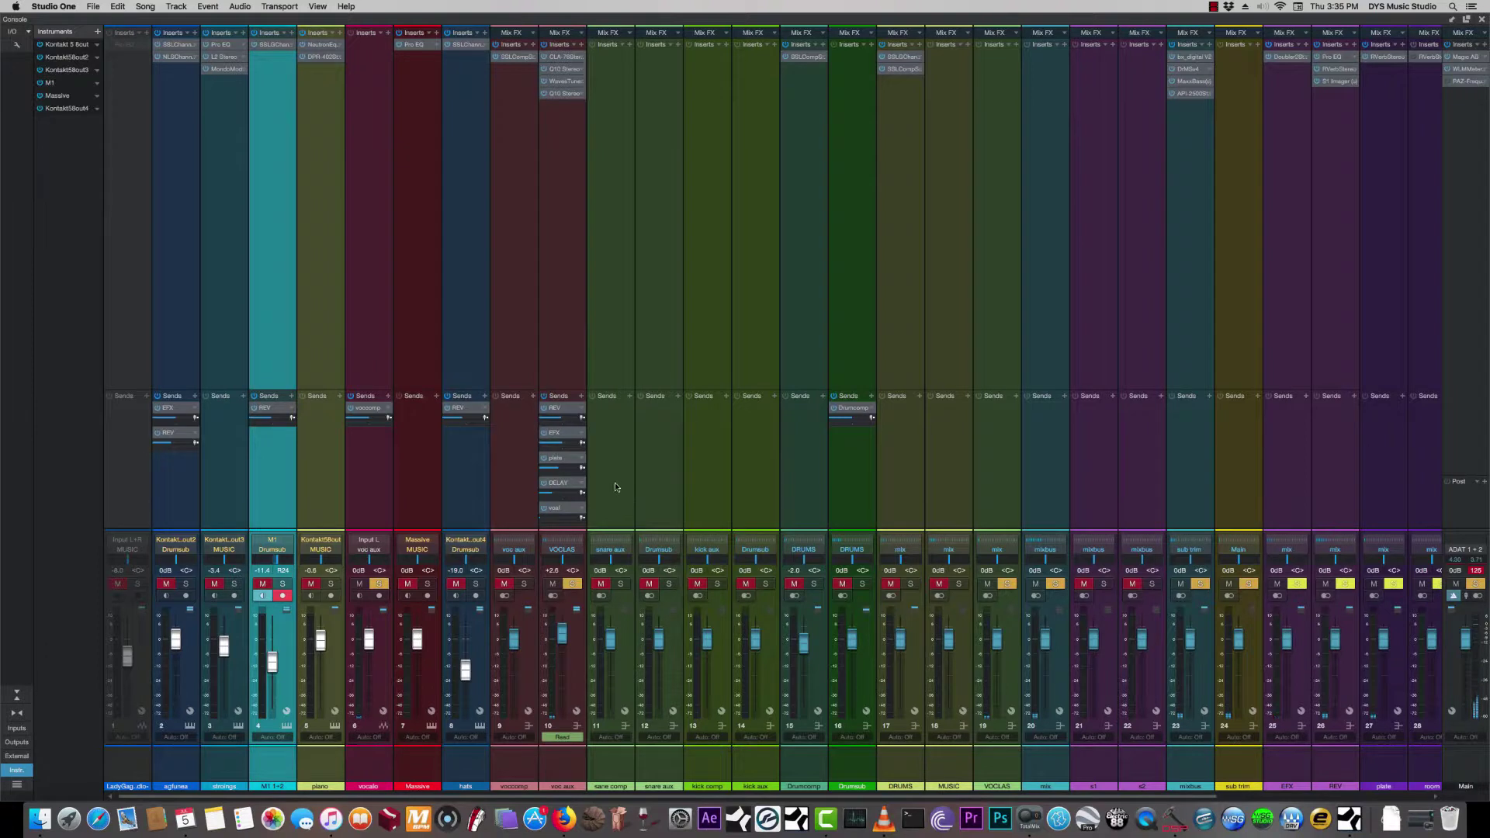
{"action": "left_click", "coordinate": [517, 583]}
{"action": "left_click", "coordinate": [565, 409]}
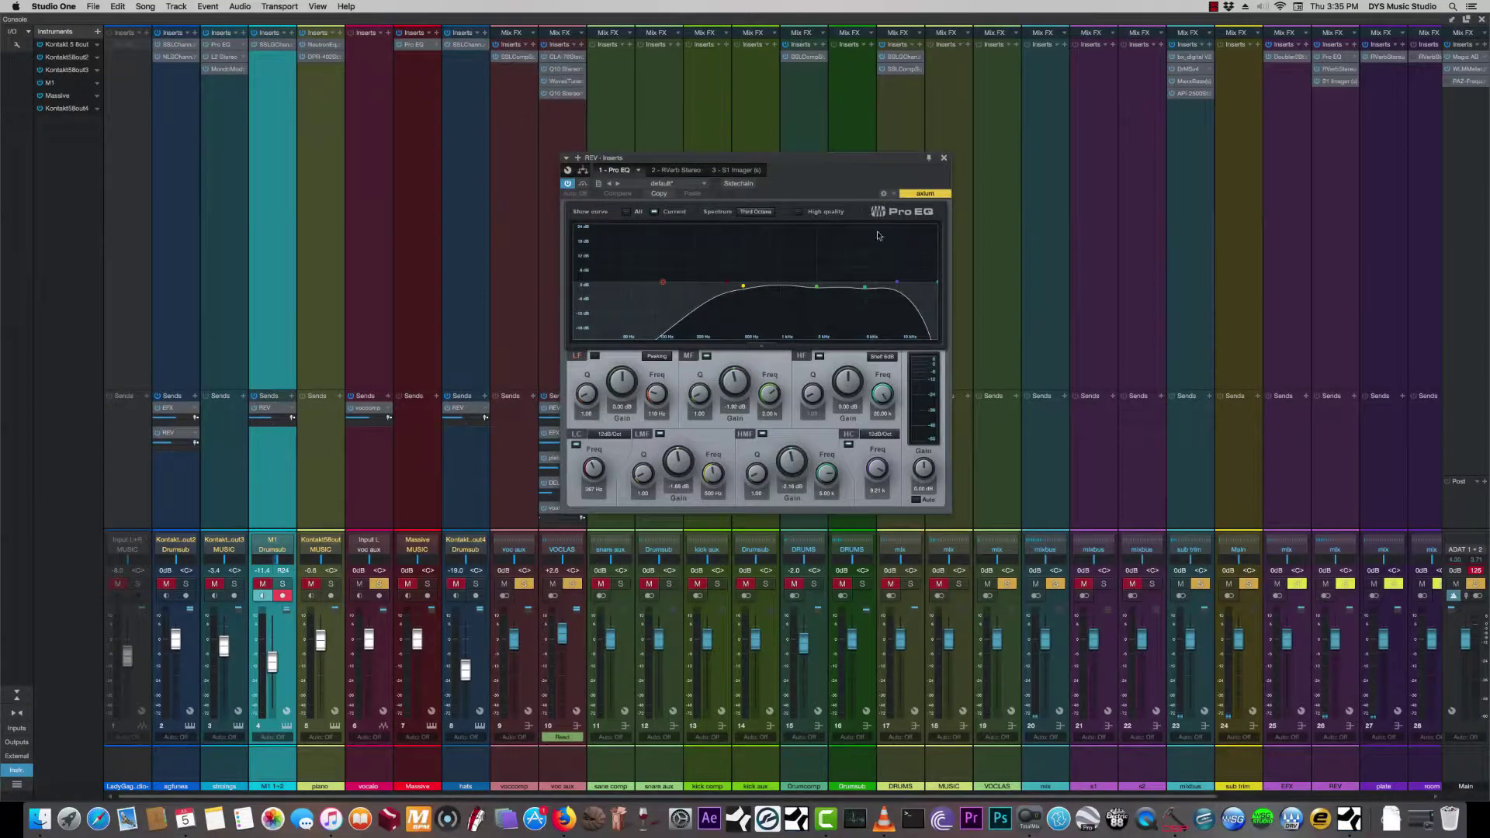
{"action": "left_click_drag", "start_coordinate": [898, 162], "coordinate": [988, 234]}
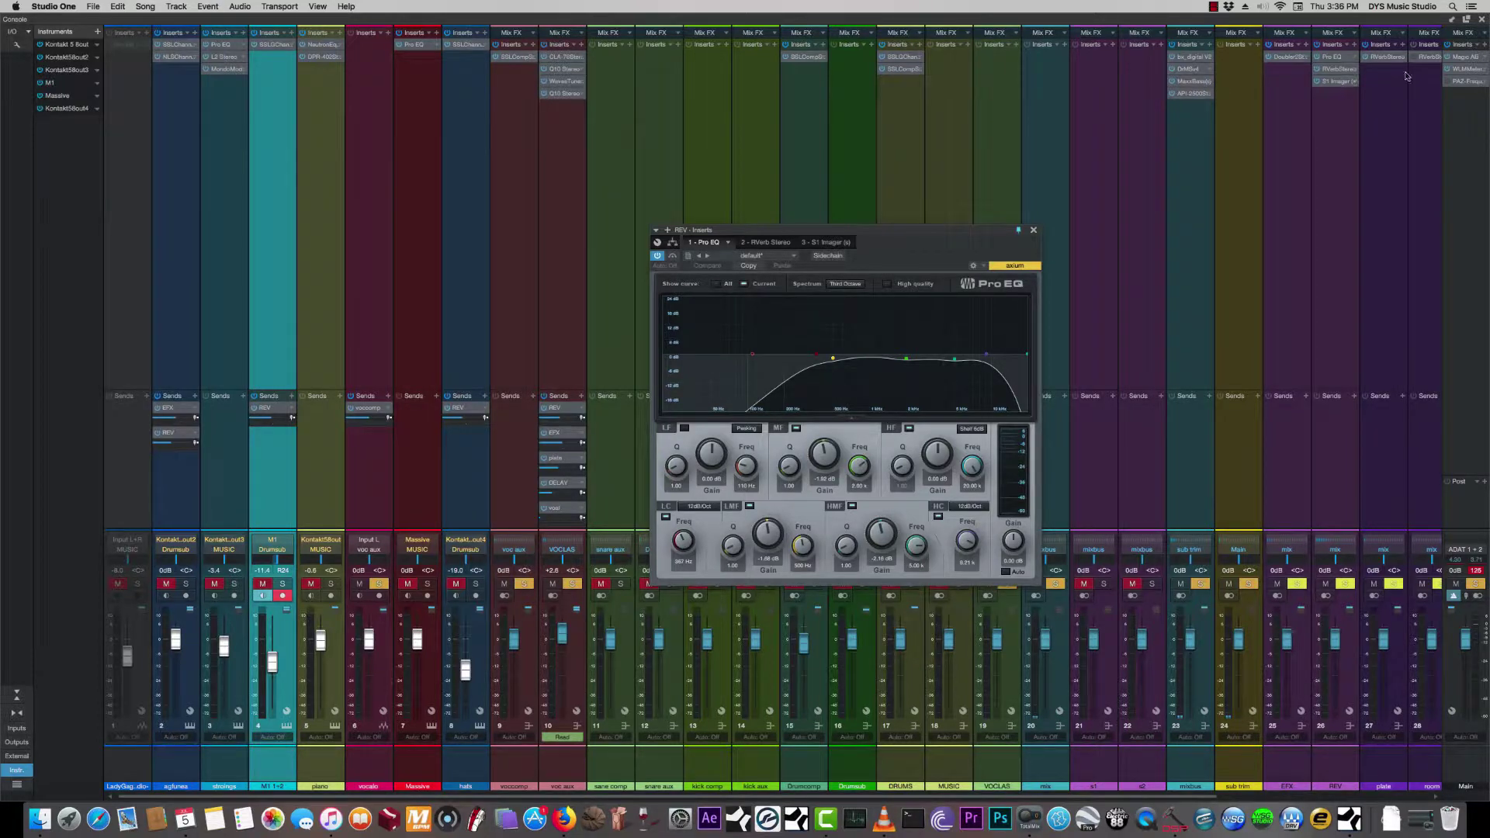
{"action": "left_click", "coordinate": [1482, 20]}
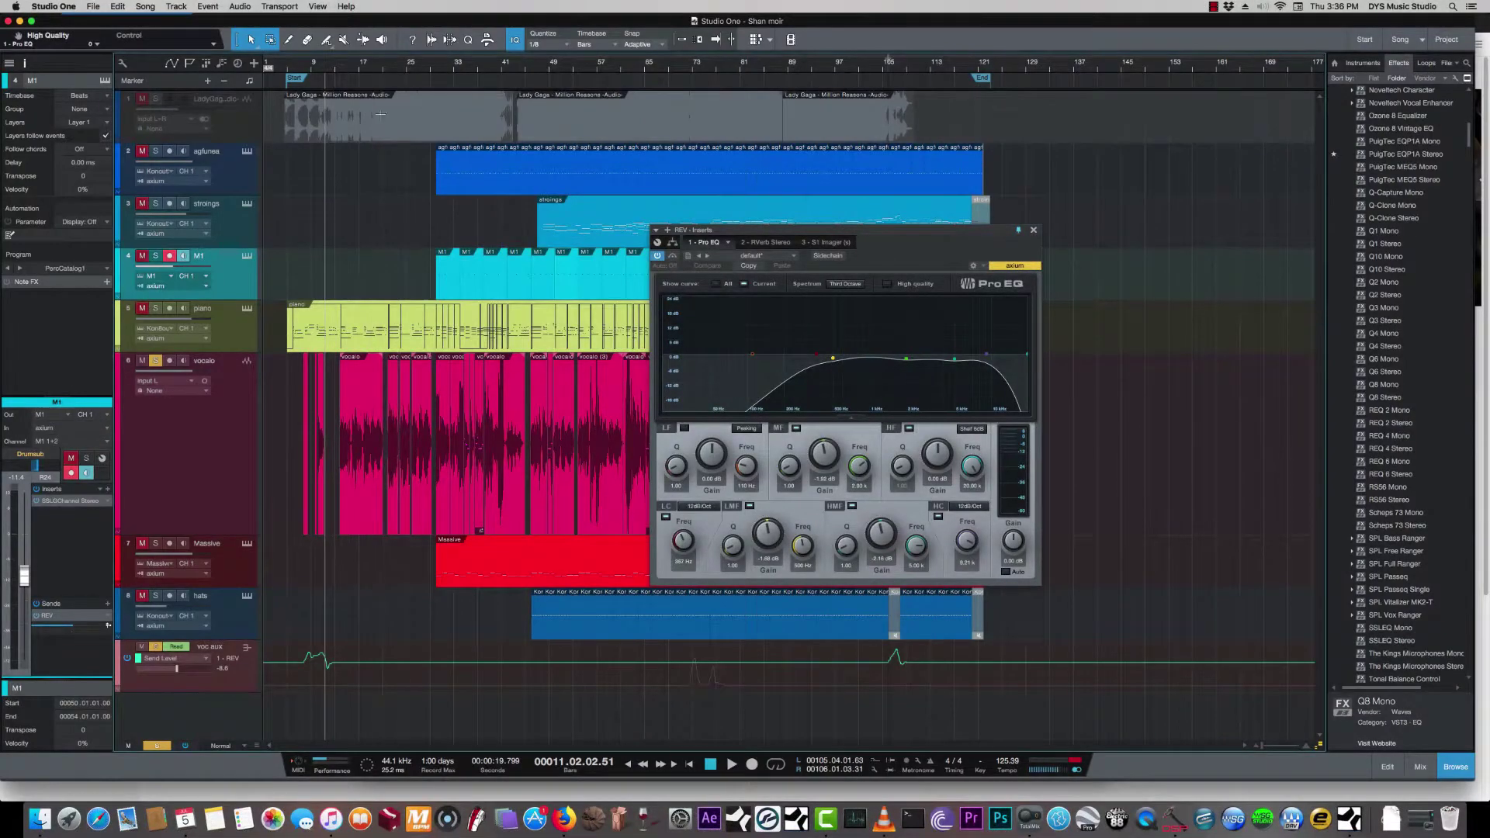
{"action": "key", "text": "F3"}
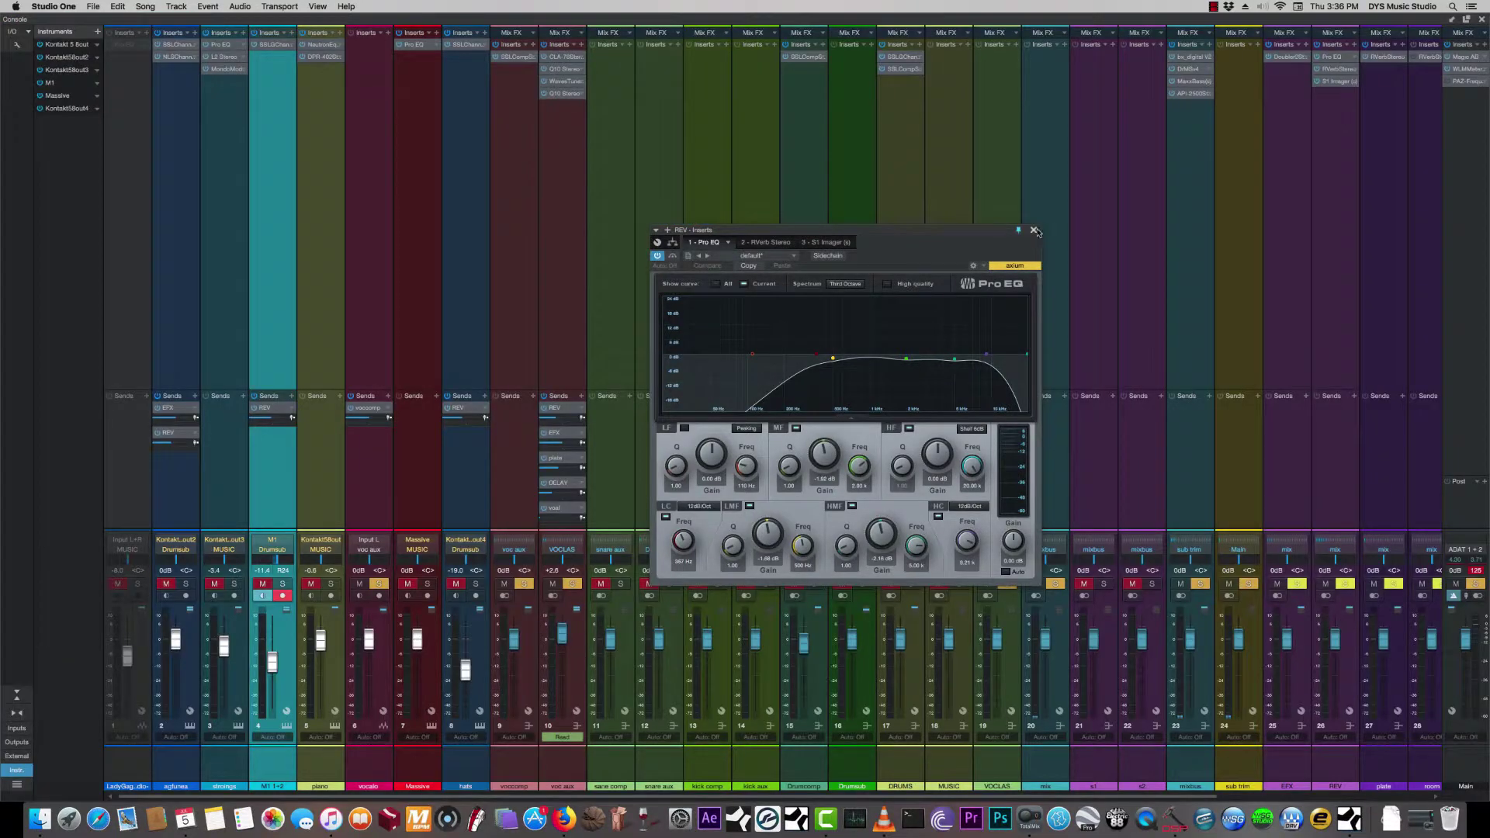
{"action": "left_click", "coordinate": [1033, 231]}
{"action": "left_click", "coordinate": [564, 93]}
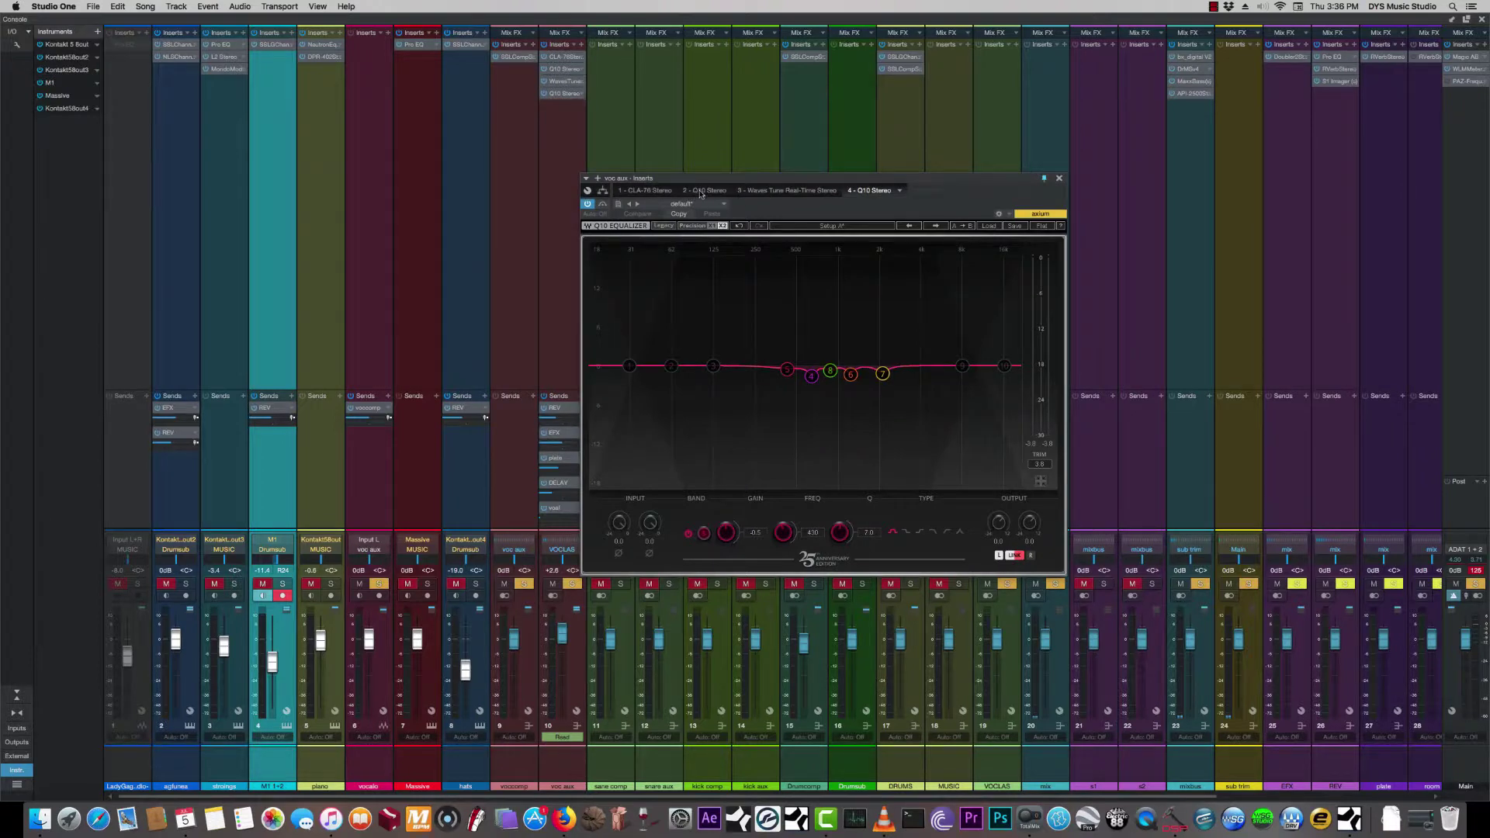
{"action": "left_click", "coordinate": [700, 191]}
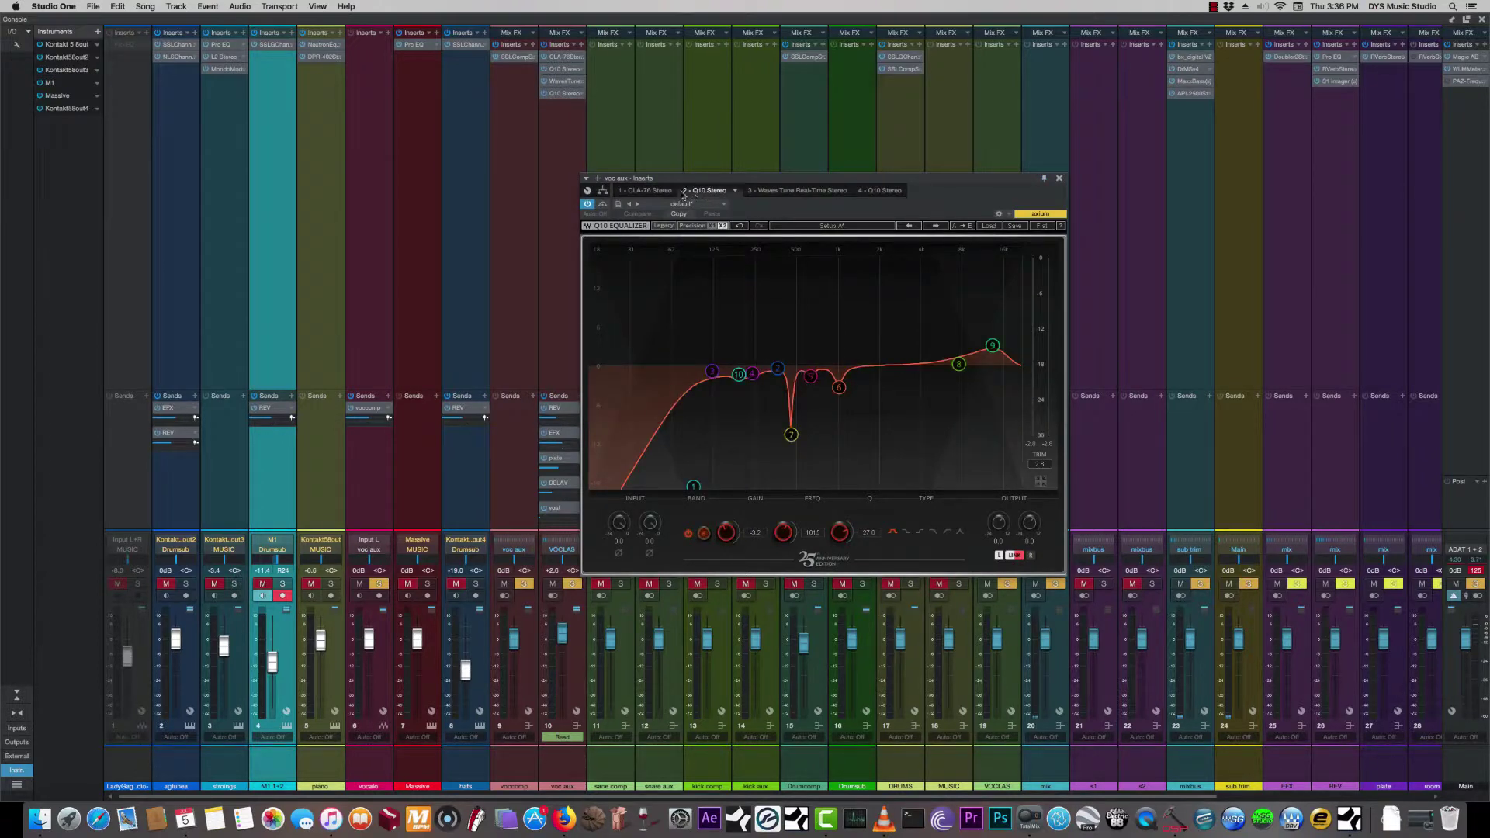
{"action": "left_click", "coordinate": [663, 191]}
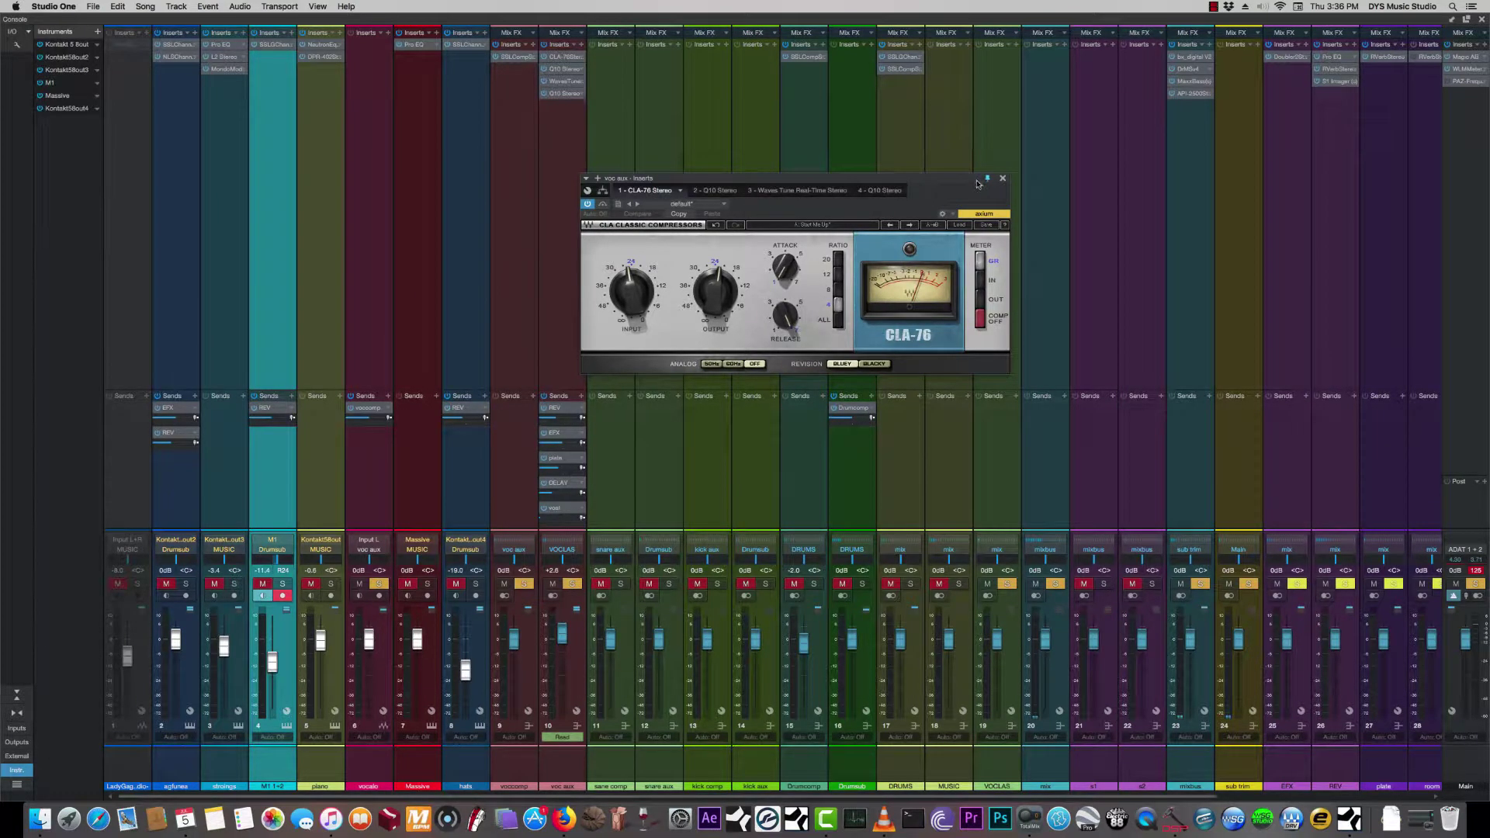
{"action": "left_click_drag", "start_coordinate": [975, 183], "coordinate": [1063, 192]}
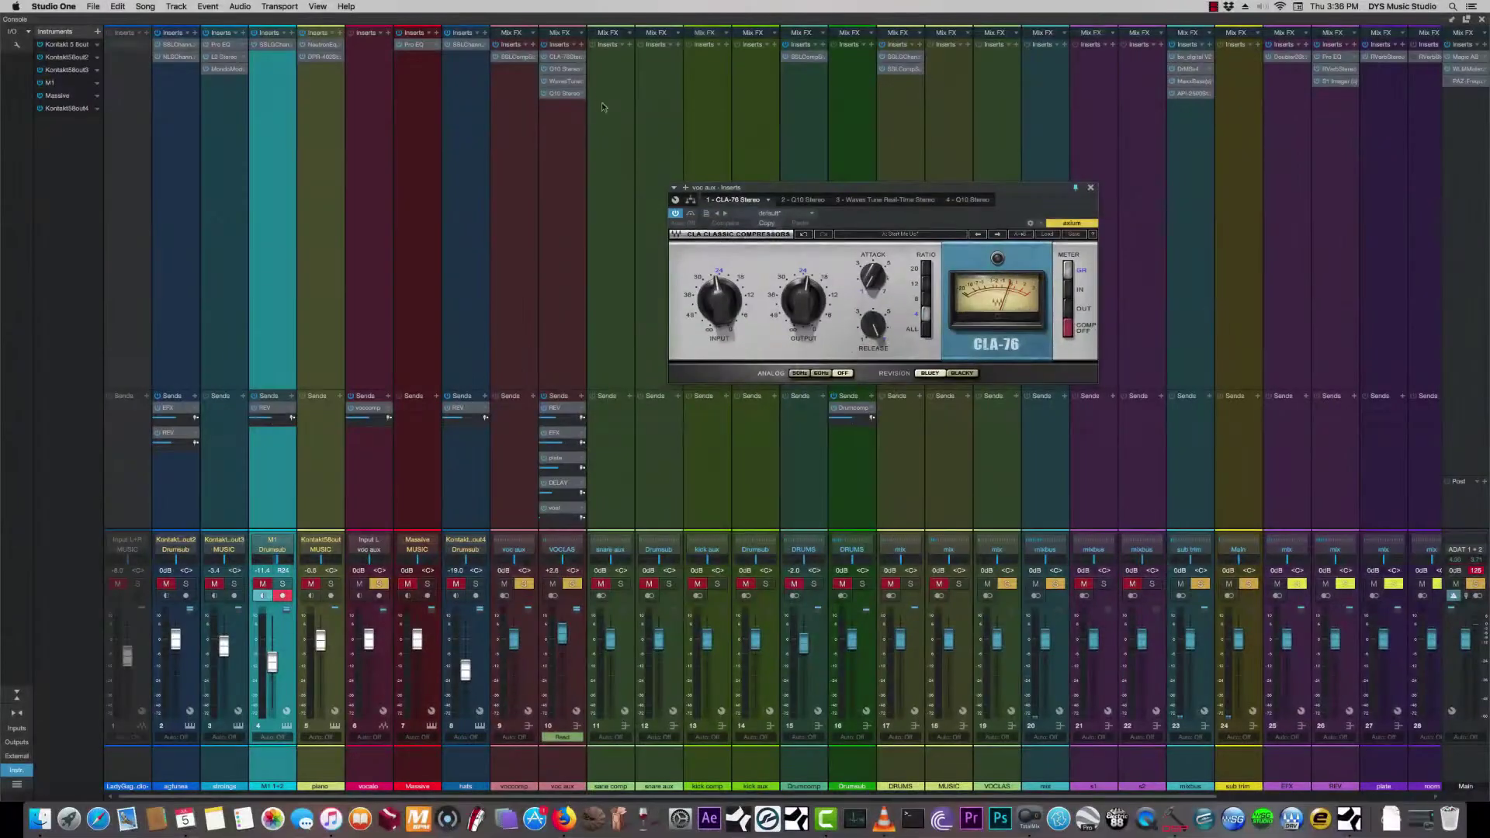
{"action": "left_click", "coordinate": [566, 72]}
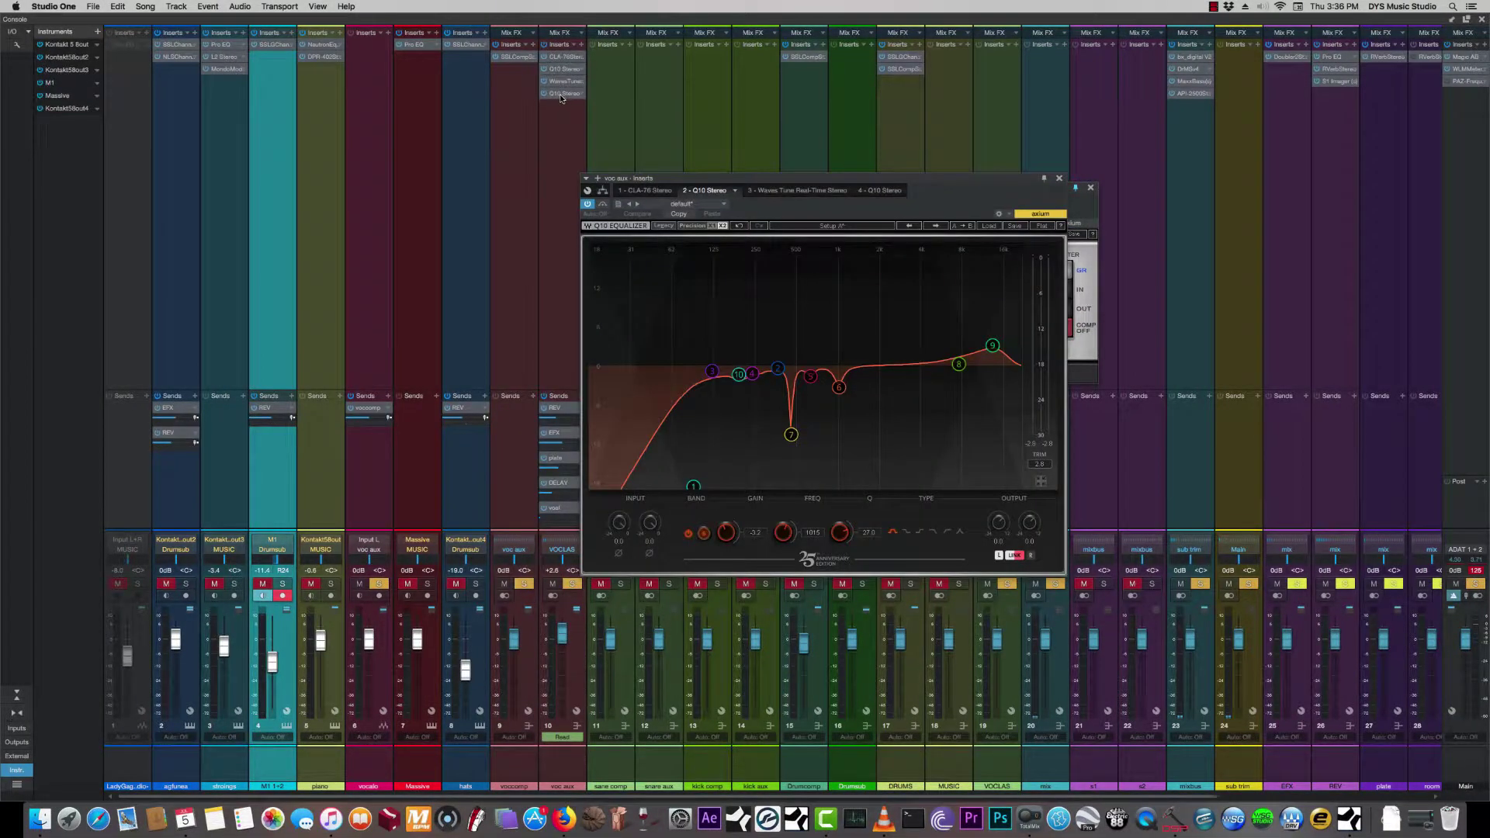
{"action": "left_click", "coordinate": [562, 95]}
{"action": "left_click", "coordinate": [1090, 187]}
{"action": "left_click", "coordinate": [1090, 187]}
Close the Q10 equalizer, open the mix bus MaxxBass, and return to the arrangement
{"action": "left_click", "coordinate": [1059, 179]}
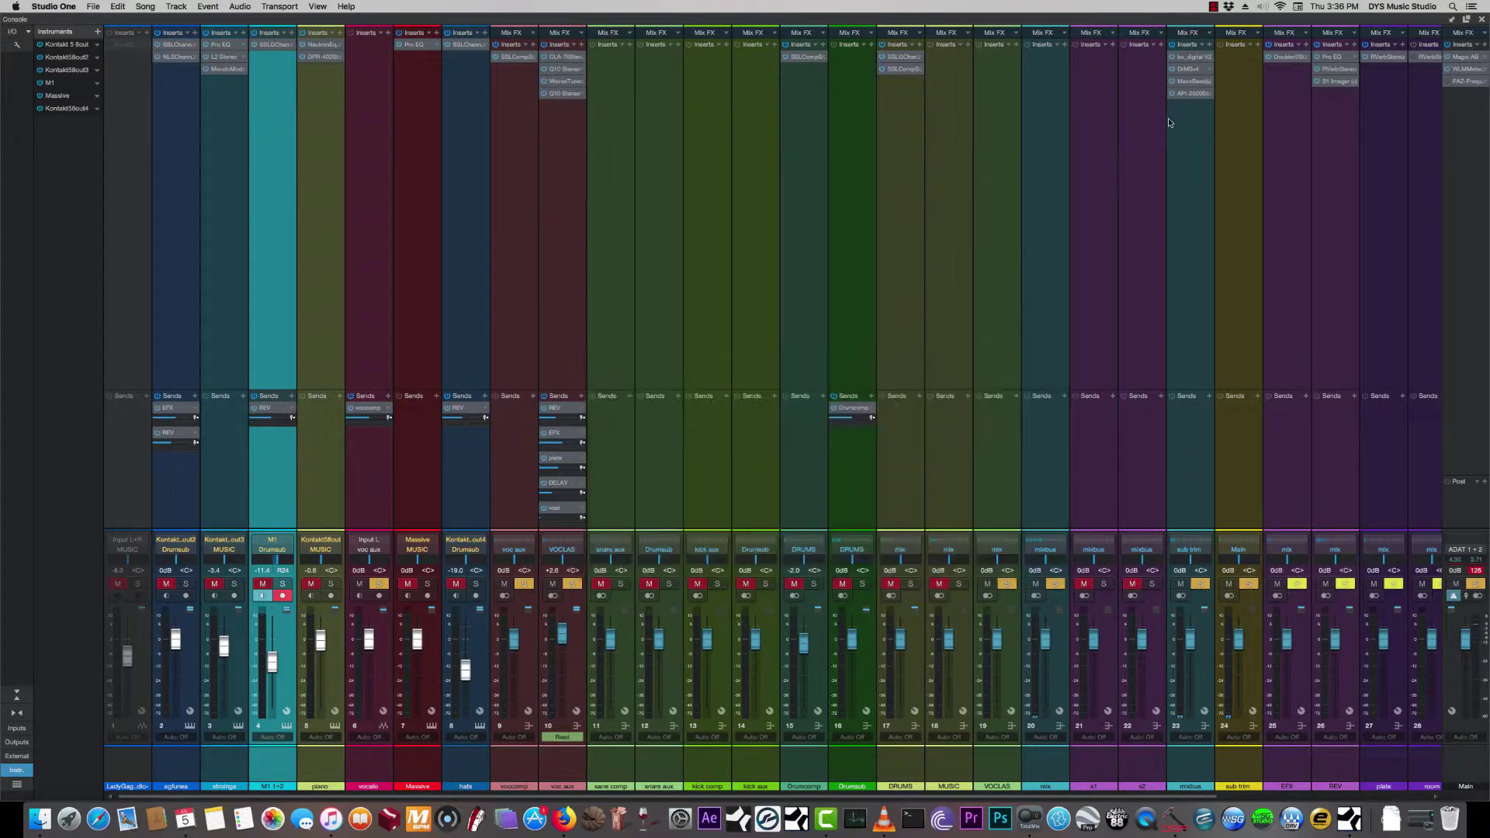
{"action": "left_click", "coordinate": [1190, 80]}
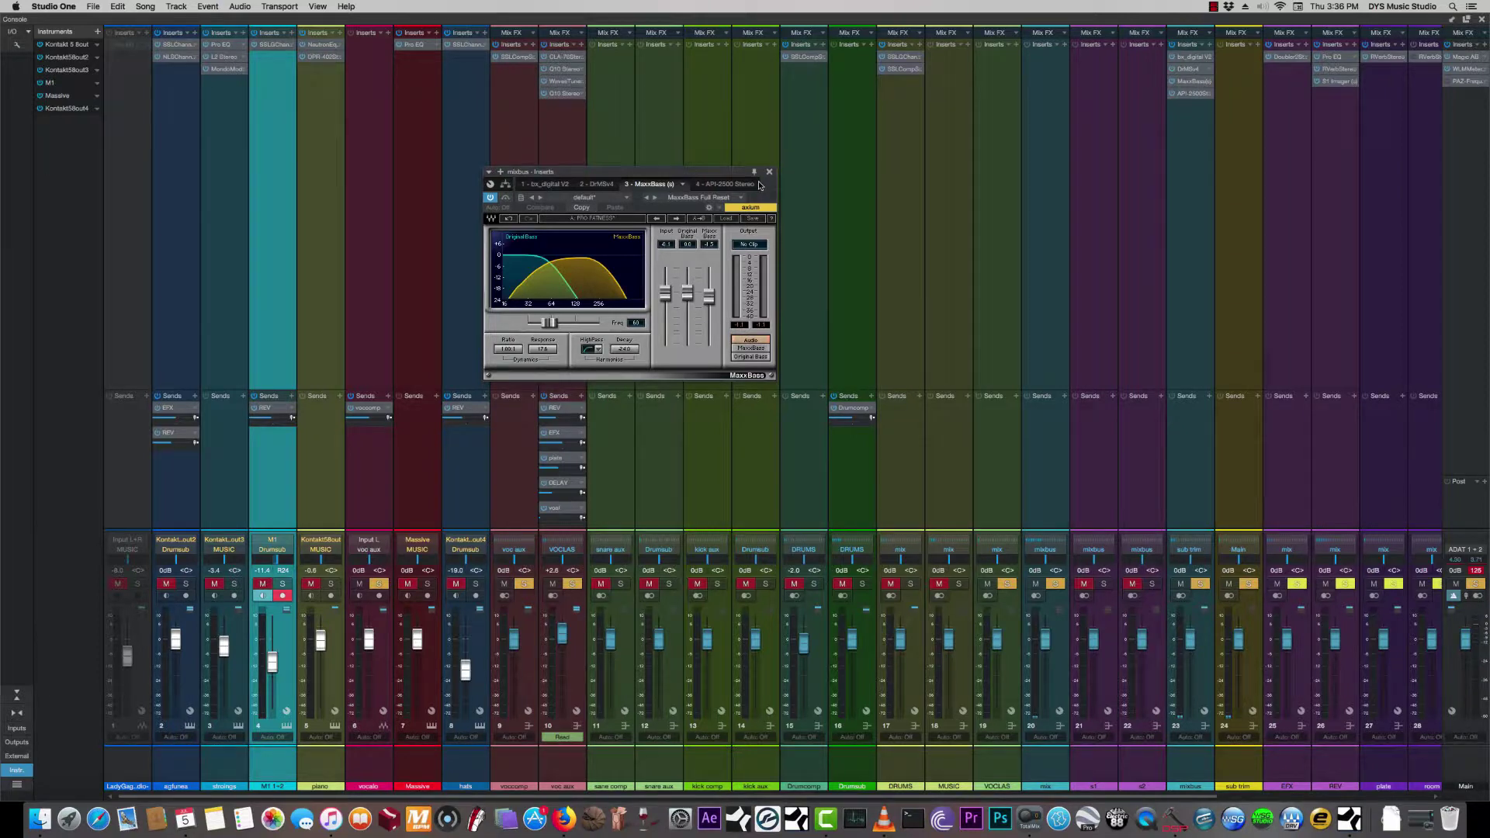
{"action": "left_click", "coordinate": [1481, 20]}
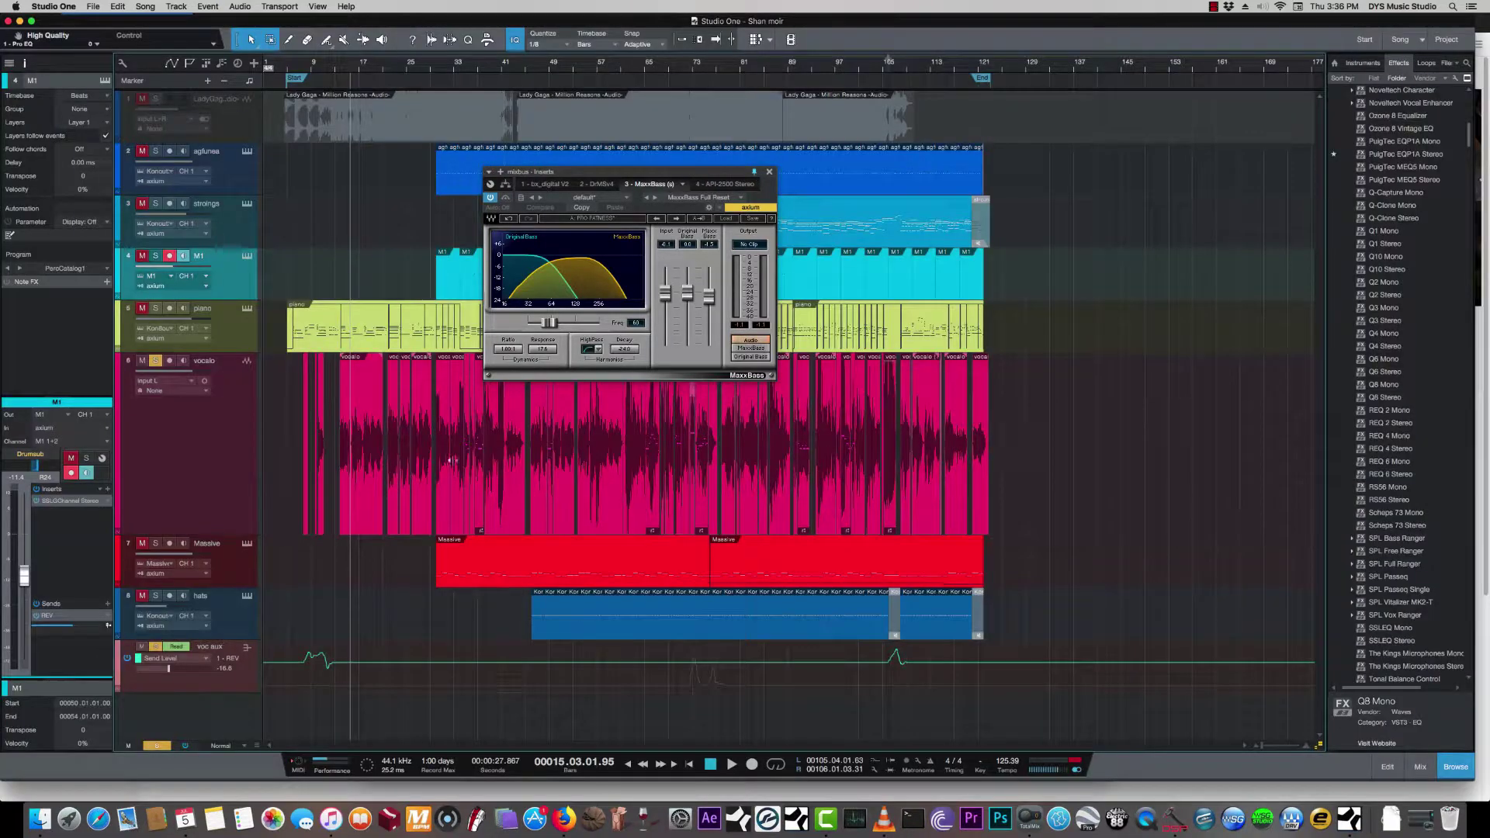
Play from bar 14 comparing MaxxBass bypassed and active, then close its window
{"action": "left_click", "coordinate": [344, 66]}
{"action": "key", "text": "space"}
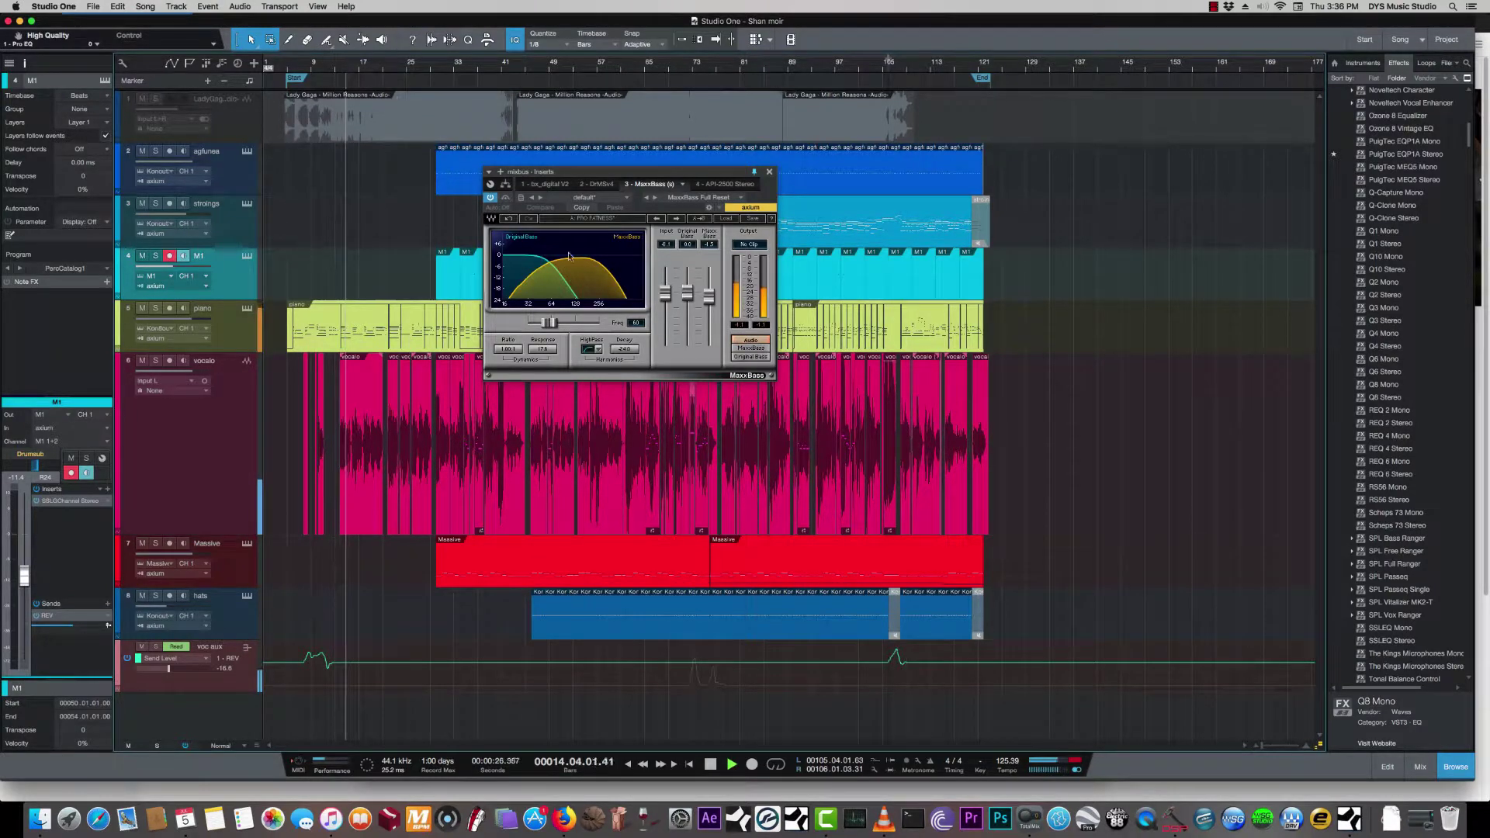
{"action": "left_click", "coordinate": [506, 198]}
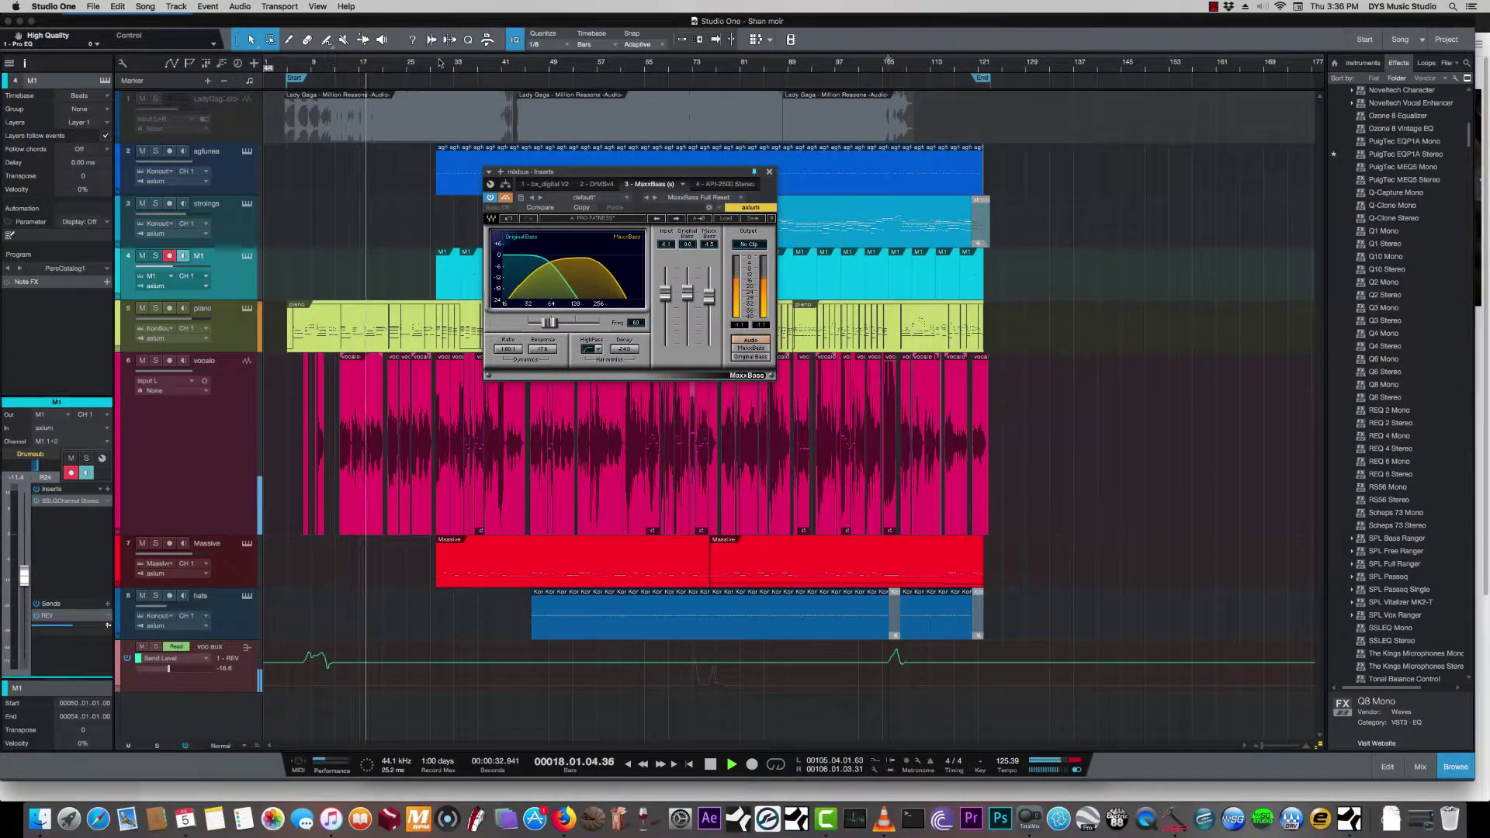
{"action": "left_click", "coordinate": [506, 198]}
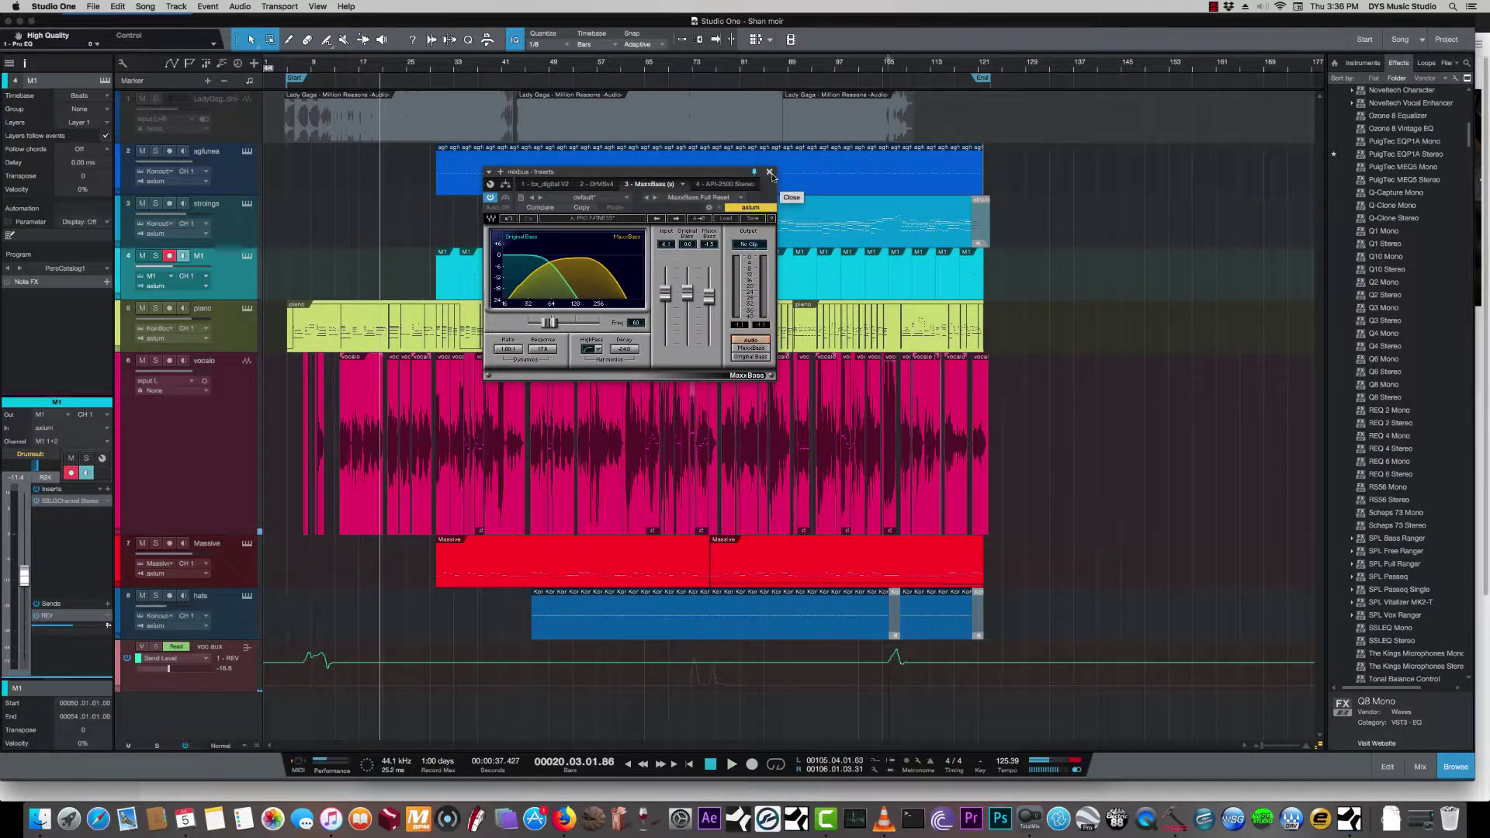
{"action": "left_click", "coordinate": [769, 172]}
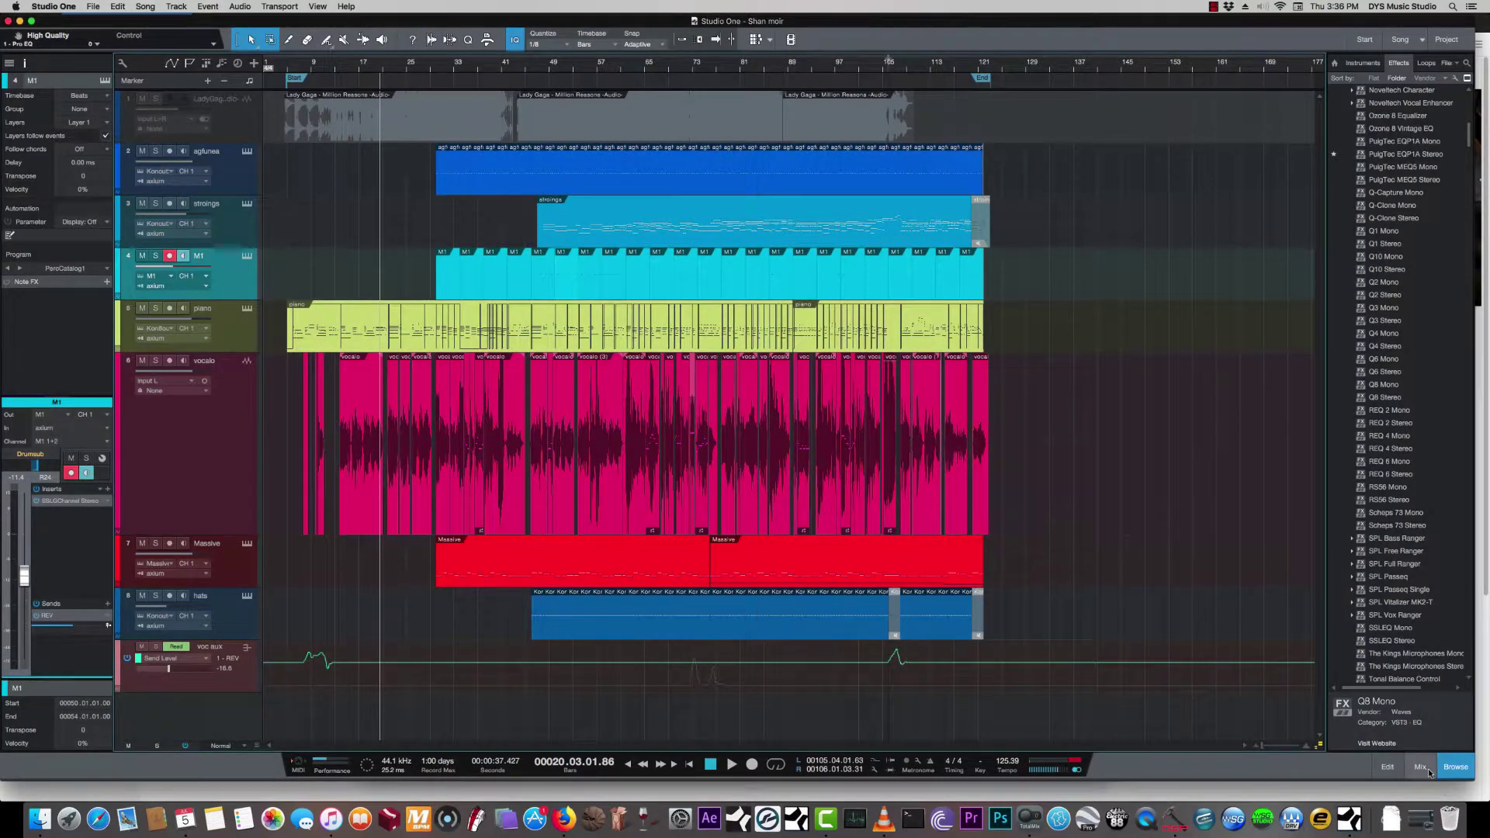
Solo the VOCLAS vocal bus in the Console and play it with the plate reverb open
{"action": "key", "text": "F3"}
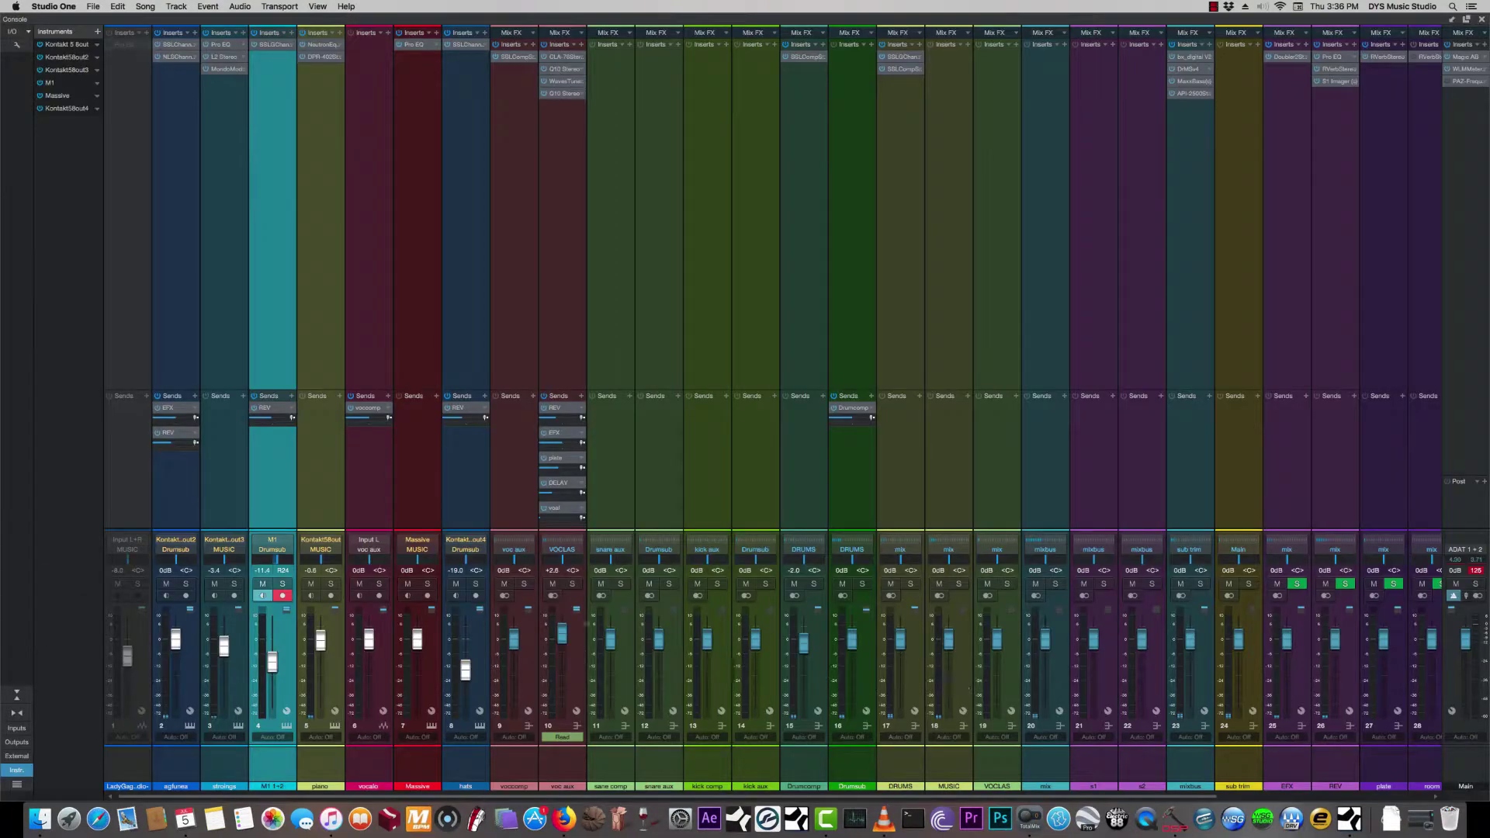
{"action": "left_click", "coordinate": [572, 584]}
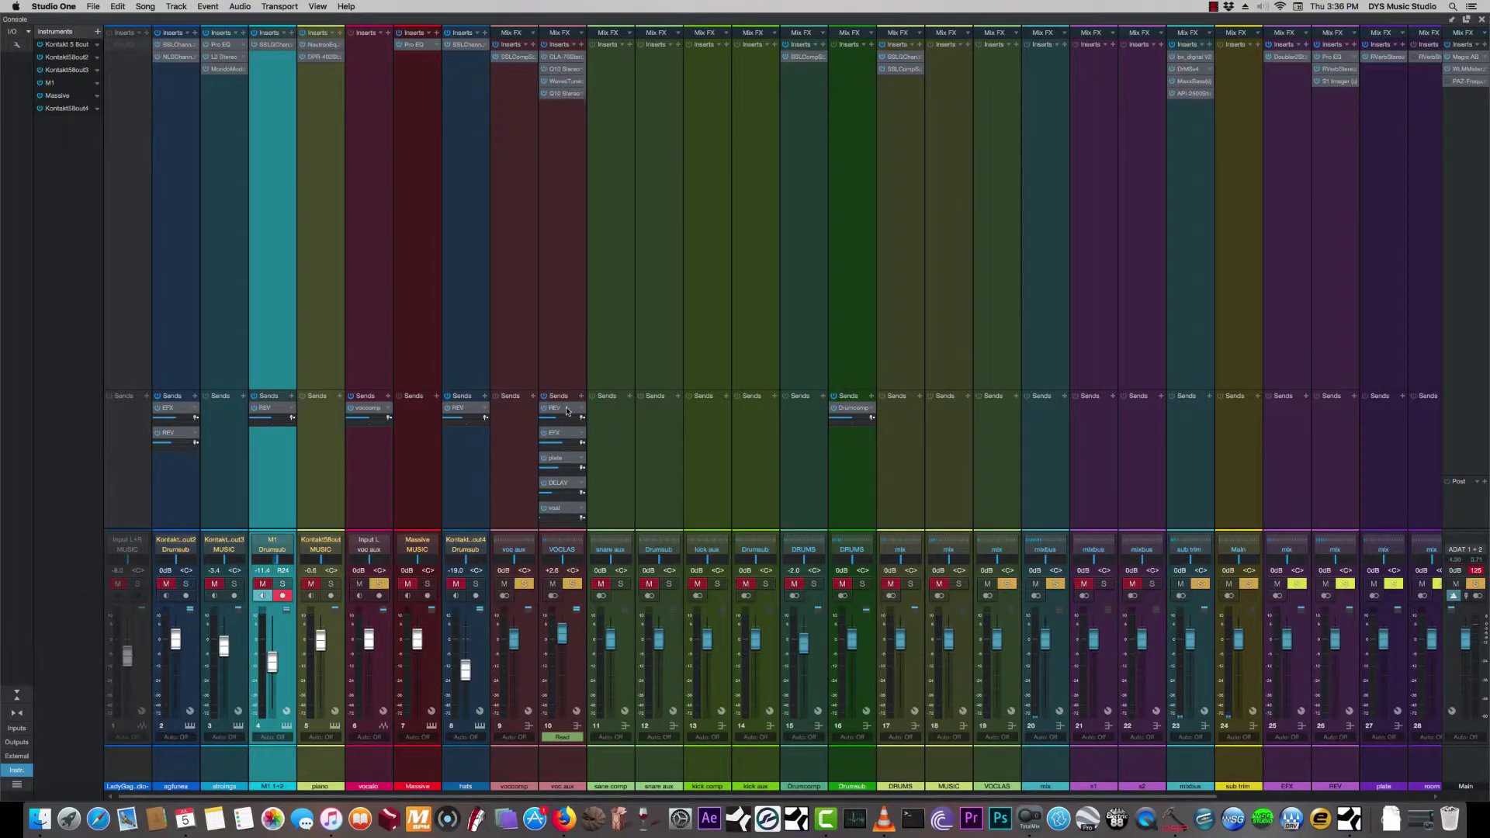
{"action": "double_click", "coordinate": [554, 457]}
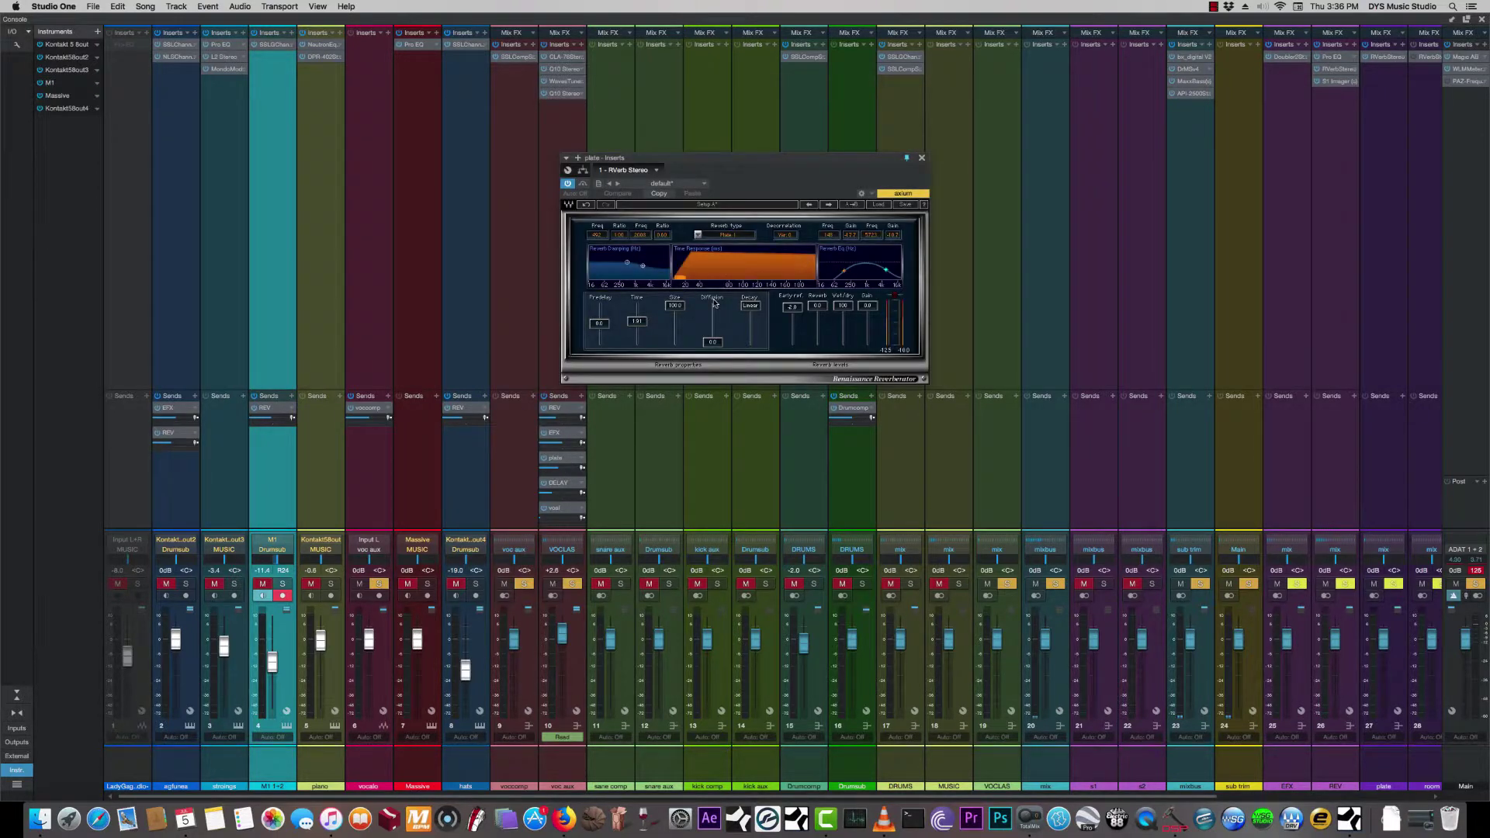
{"action": "key", "text": "space"}
Raise the H-Delay high-pass to 340, then play the arrangement from bar 47
{"action": "double_click", "coordinate": [555, 483]}
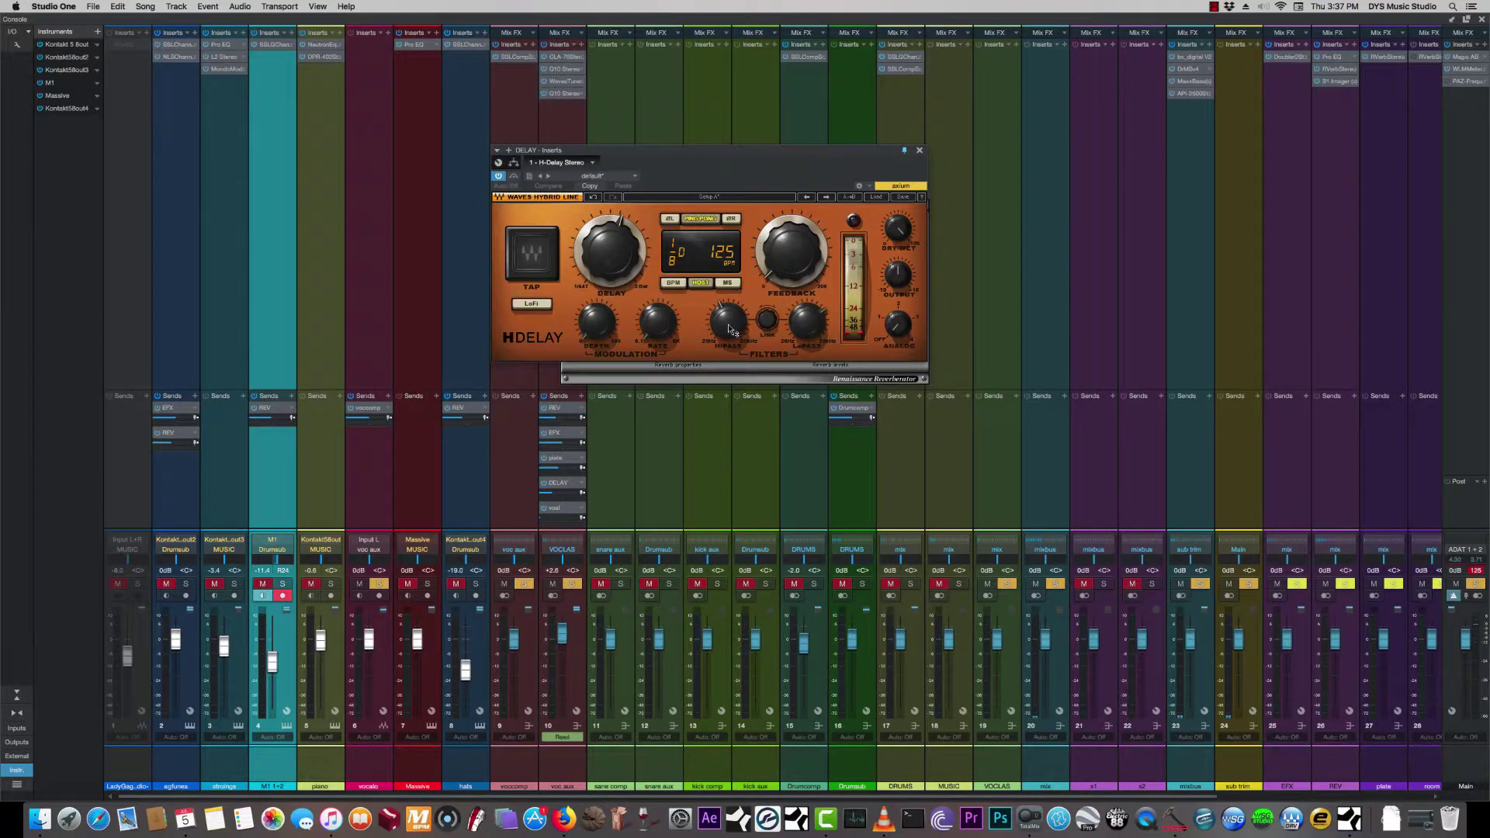
{"action": "left_click_drag", "start_coordinate": [729, 330], "coordinate": [936, 217]}
{"action": "left_click", "coordinate": [920, 151]}
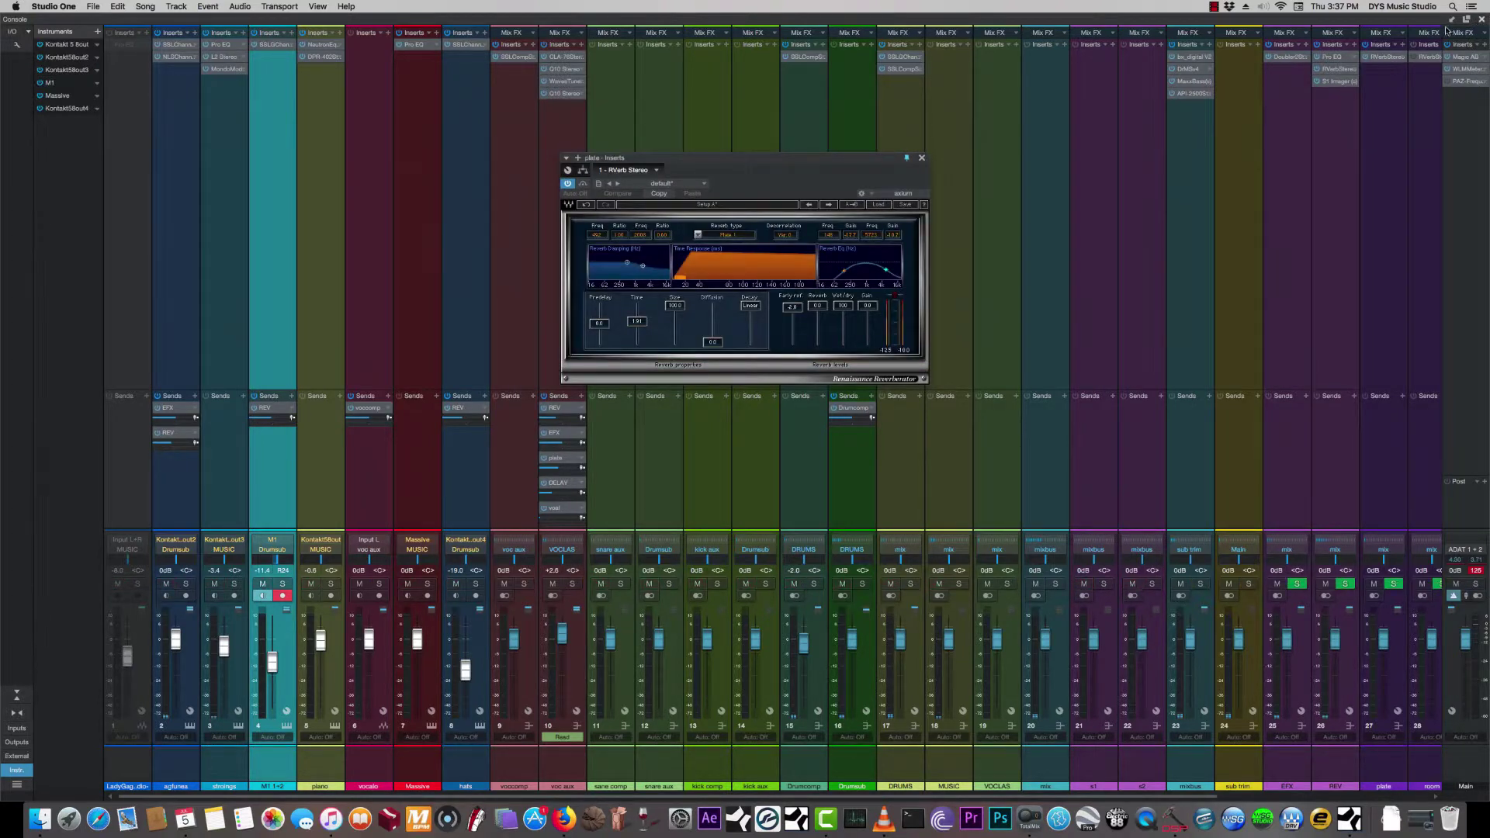
{"action": "key", "text": "F3"}
{"action": "left_click", "coordinate": [540, 64]}
{"action": "key", "text": "space"}
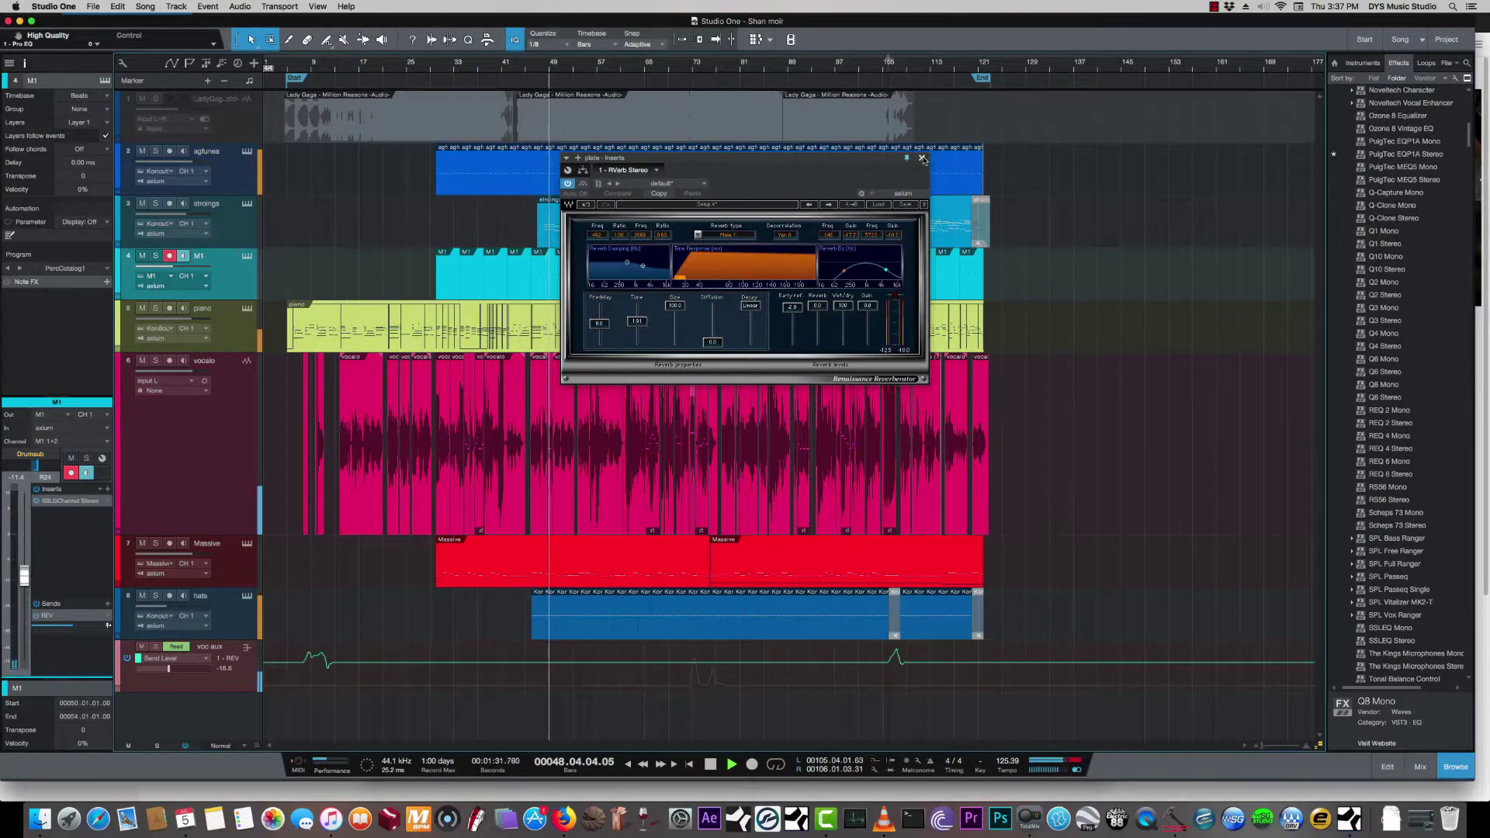
Close the plate reverb, solo the strings track, and open its Pro EQ centred on screen
{"action": "key", "text": "super+w"}
{"action": "left_click", "coordinate": [244, 231]}
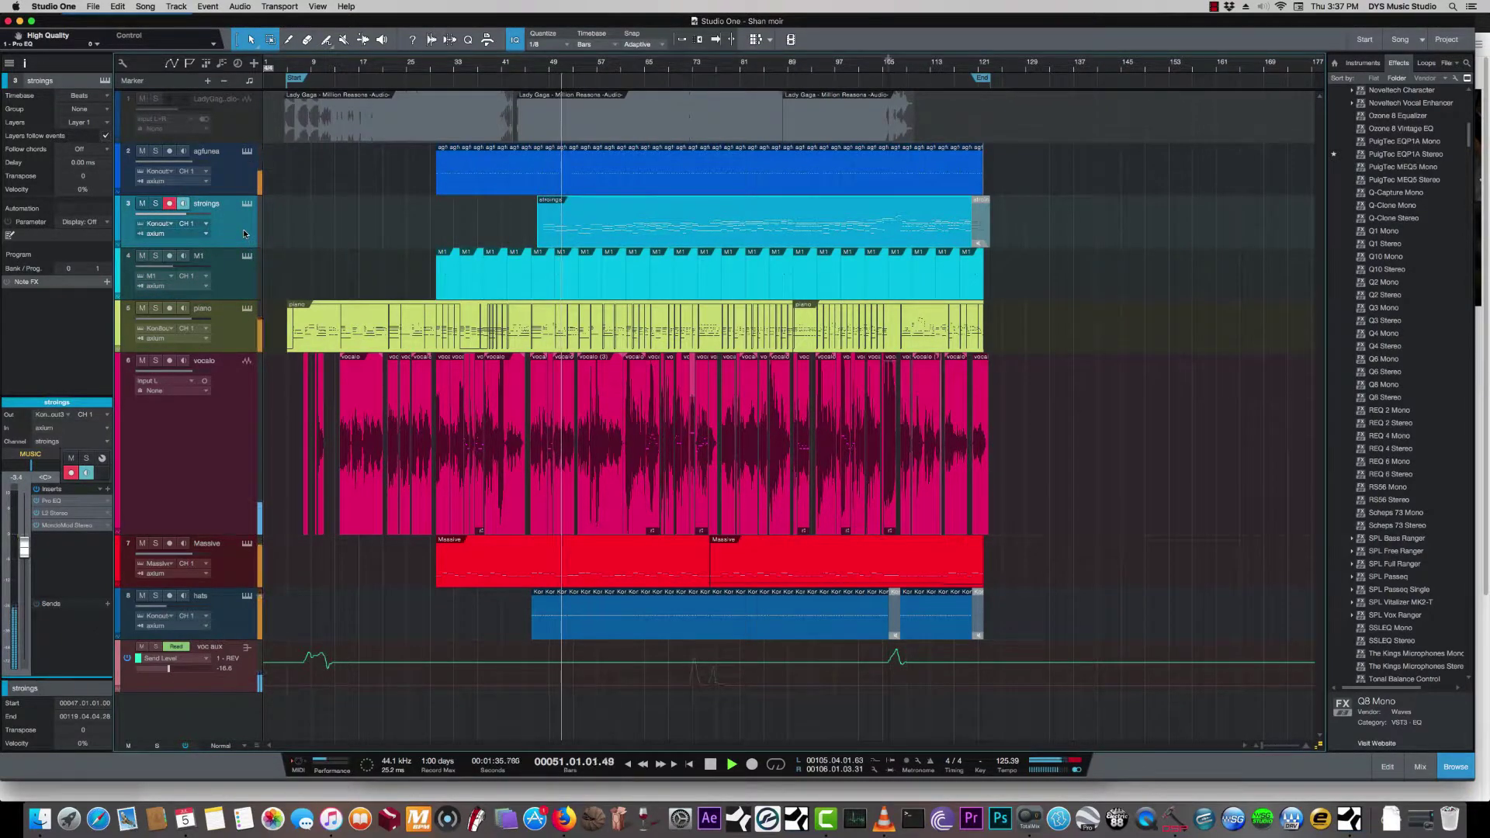
{"action": "key", "text": "space"}
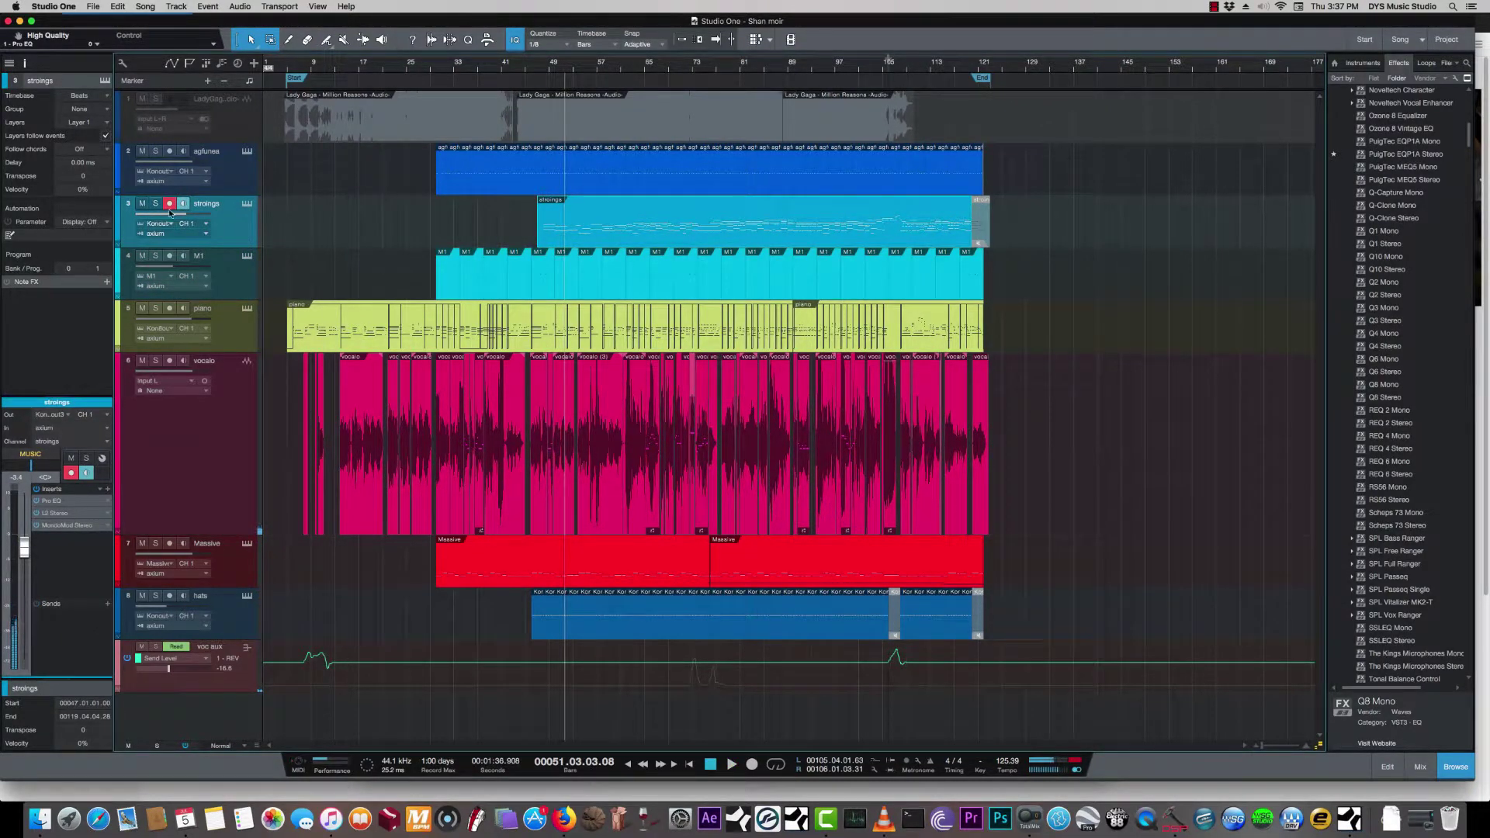
{"action": "key", "text": "s"}
{"action": "left_click", "coordinate": [64, 502]}
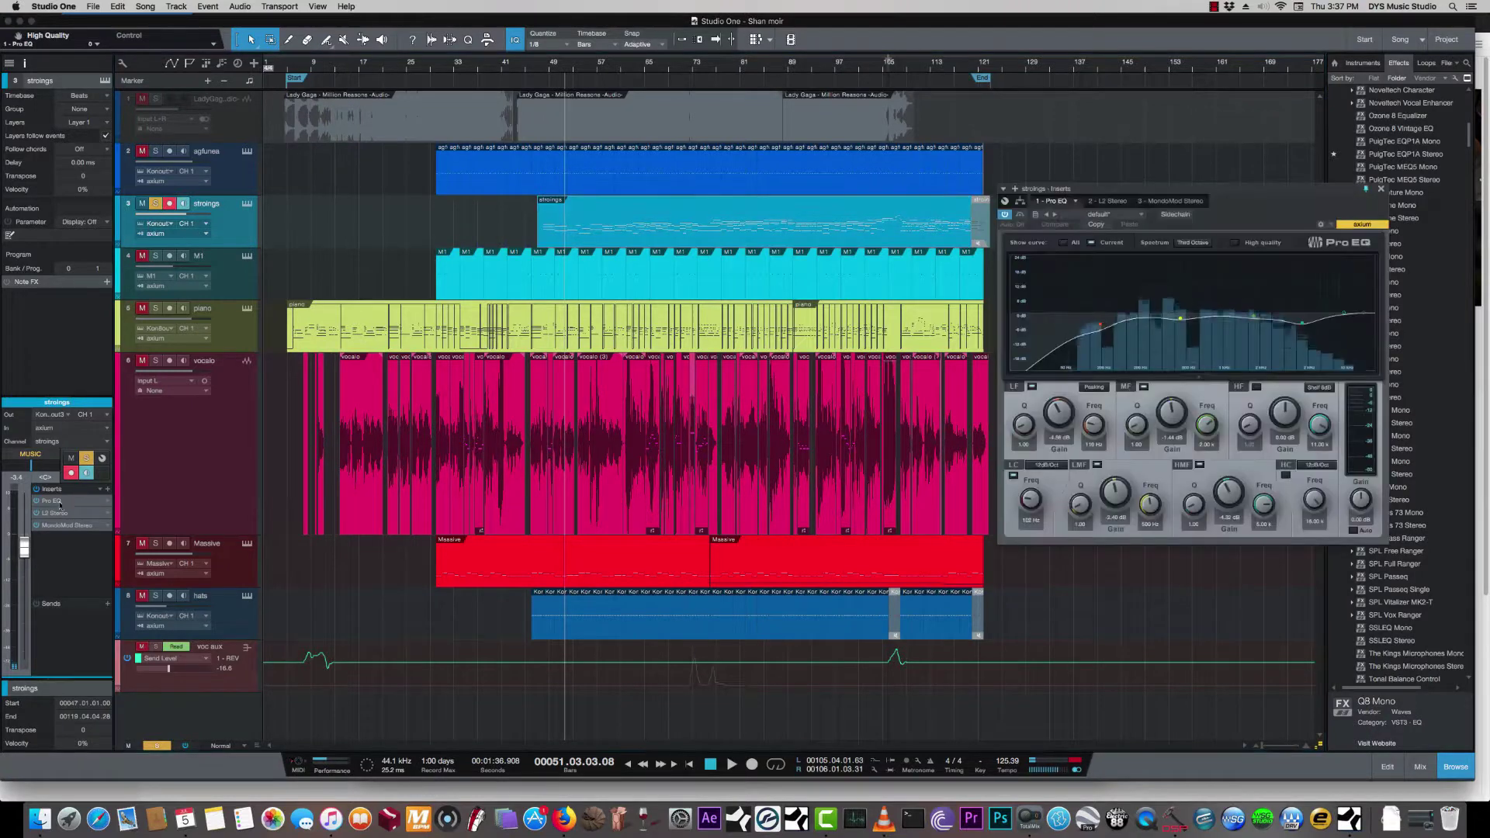
{"action": "left_click_drag", "start_coordinate": [1189, 188], "coordinate": [789, 169]}
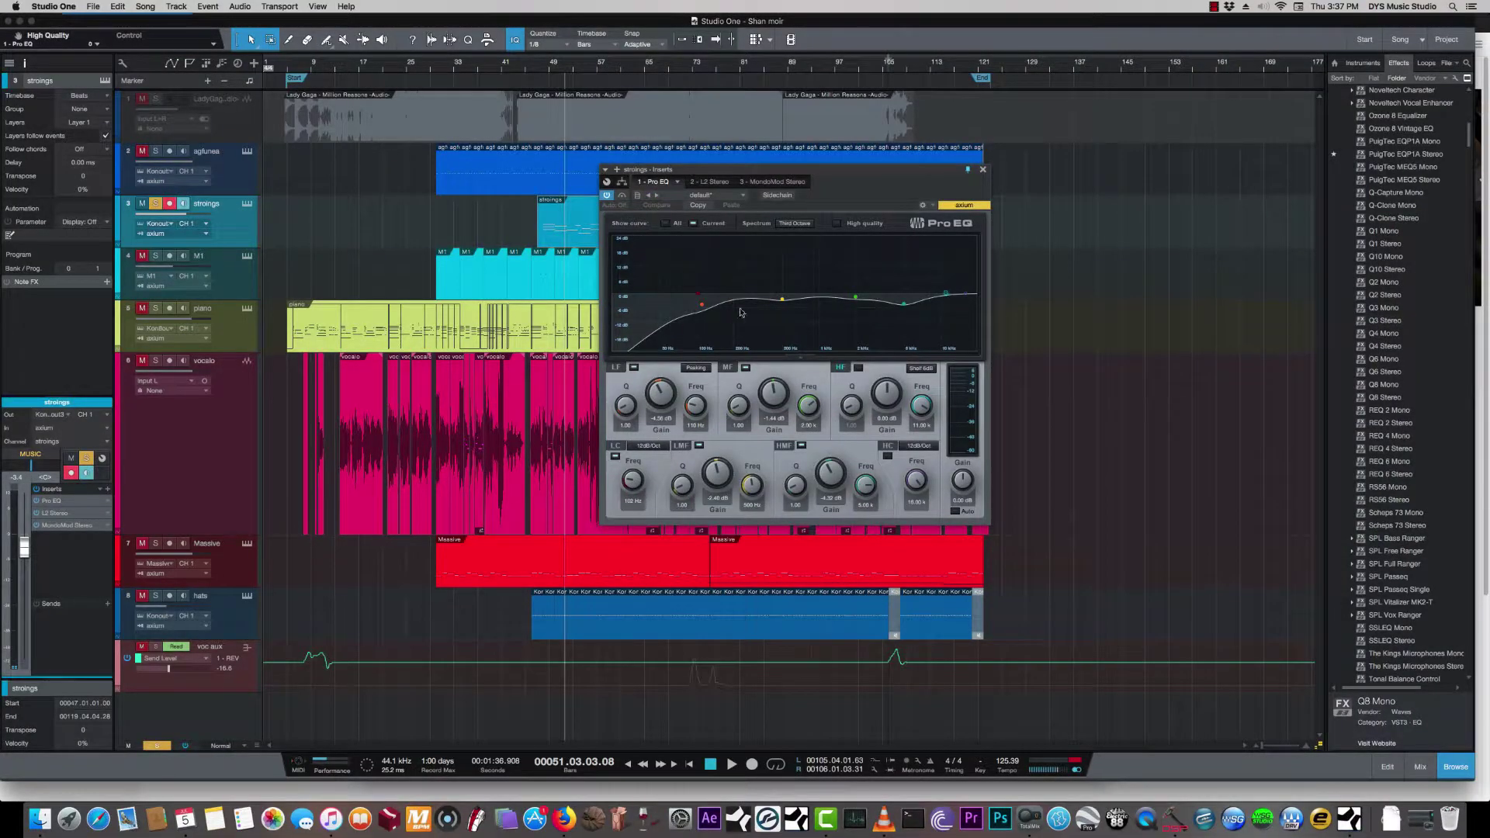
Set the strings' MondoMod Stereo mix to 48 and play the strings to hear it
{"action": "left_click", "coordinate": [61, 525]}
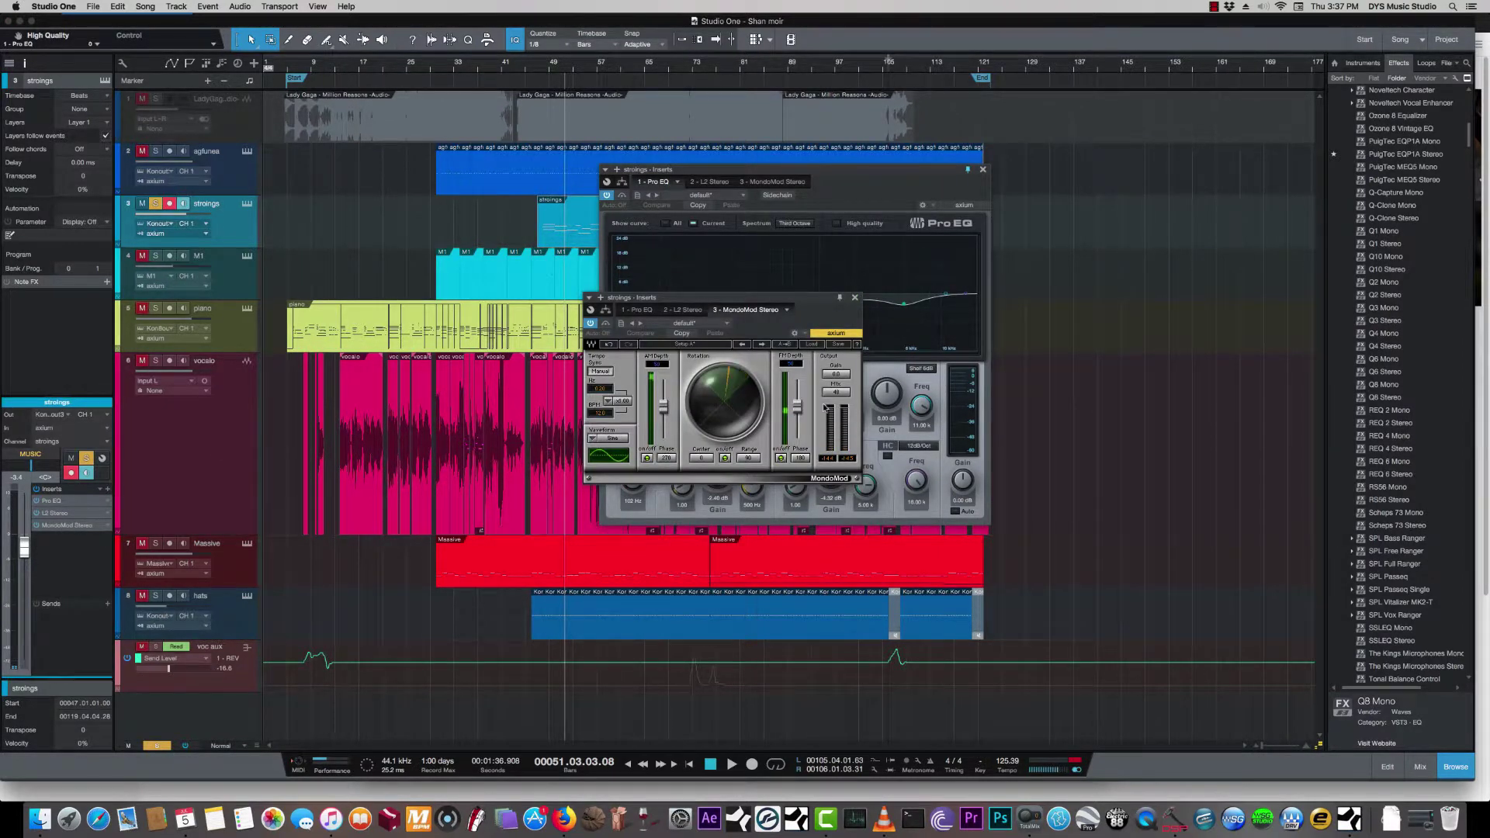
{"action": "left_click_drag", "start_coordinate": [838, 394], "coordinate": [837, 388]}
{"action": "key", "text": "space"}
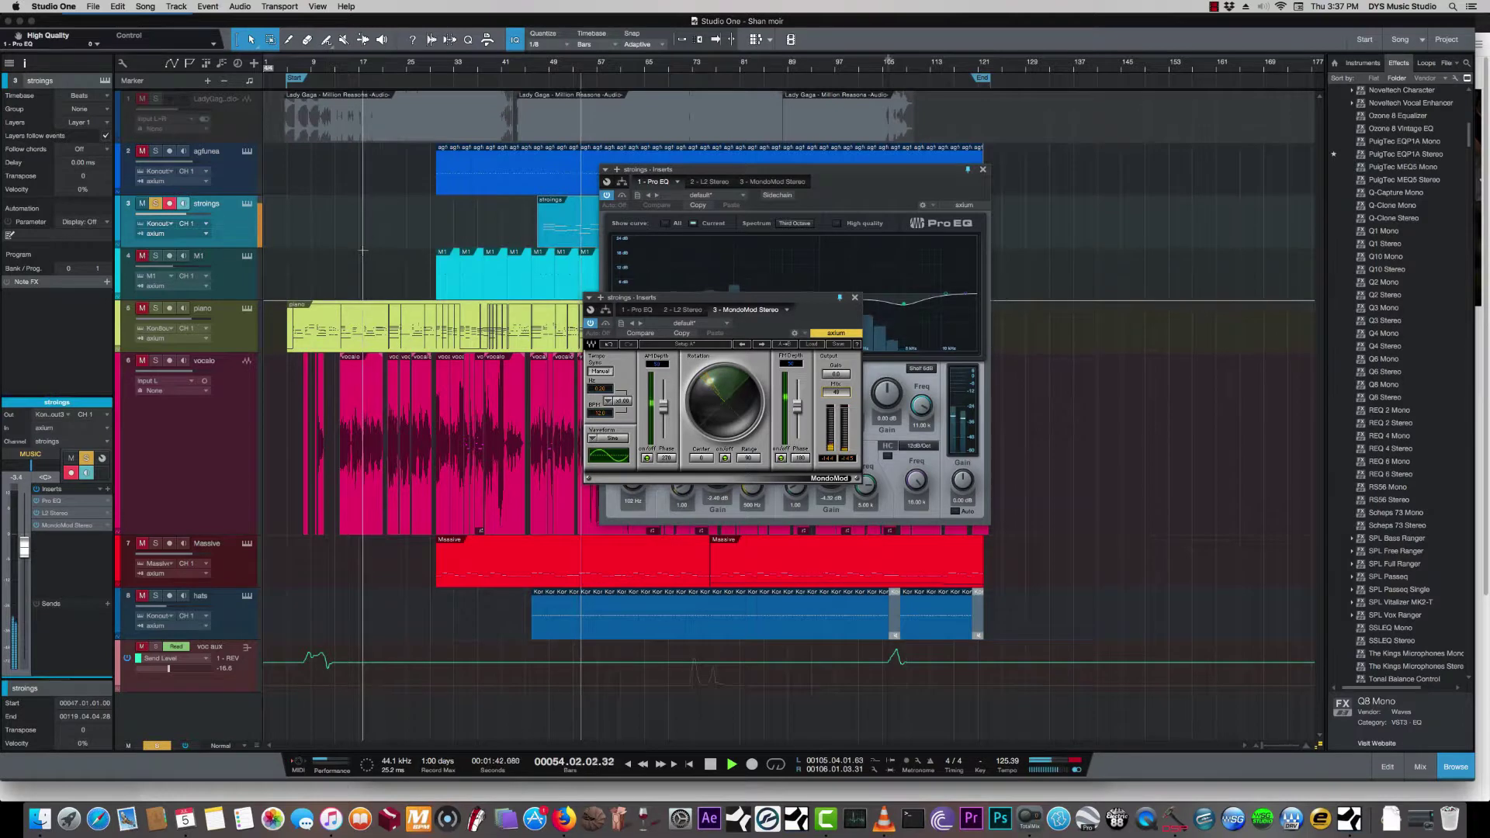
{"action": "key", "text": "space"}
View the strings' Kontakt 03 AtckStrings patch, then close it to reveal the Pro EQ
{"action": "left_click", "coordinate": [246, 203]}
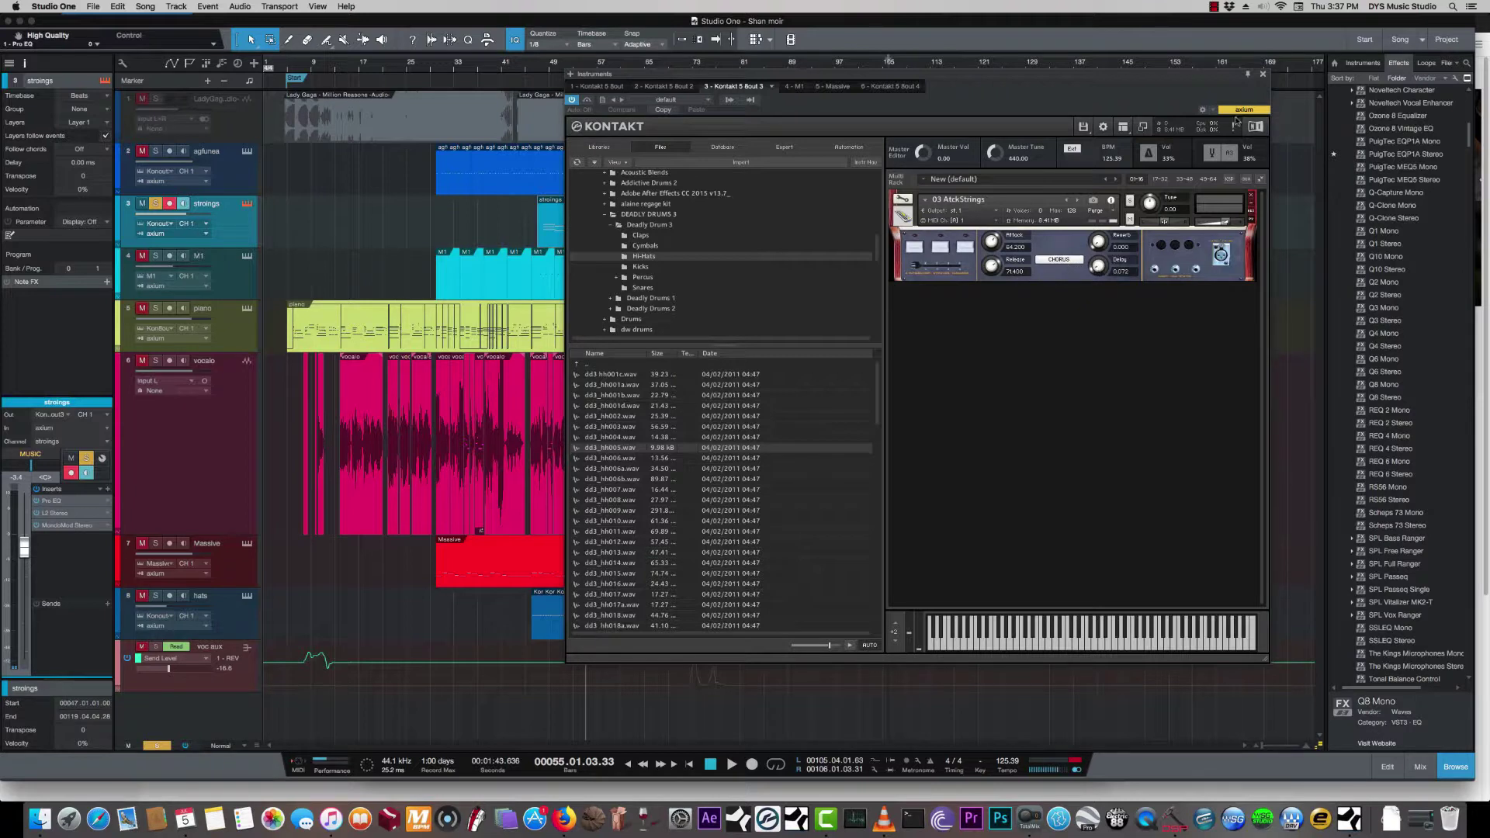
{"action": "key", "text": "super+w"}
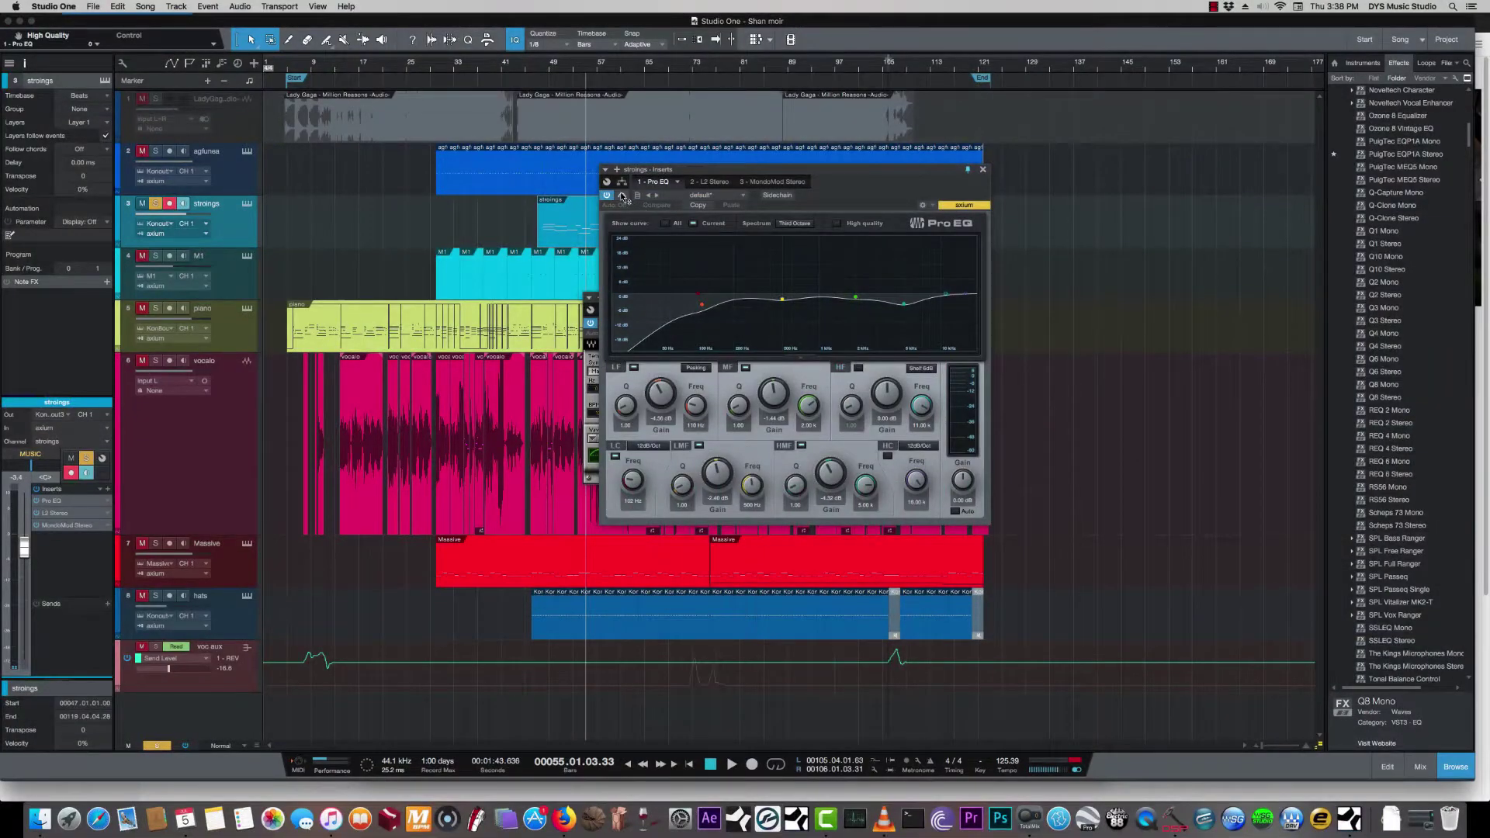
Compare the strings with Pro EQ on and off, unsolo them, and move the EQ window right
{"action": "key", "text": "space"}
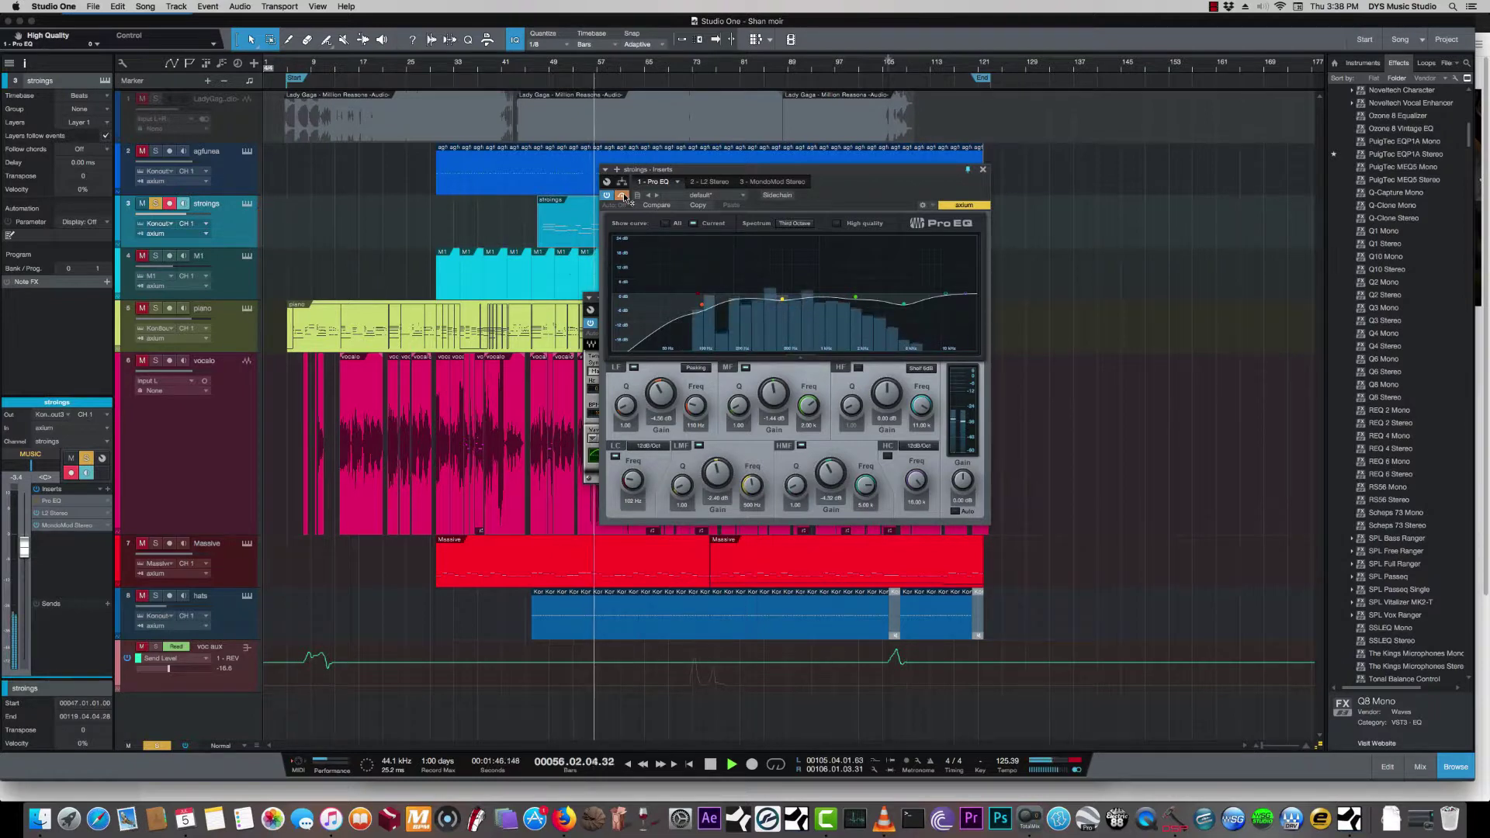
{"action": "key", "text": "space"}
{"action": "left_click", "coordinate": [623, 195]}
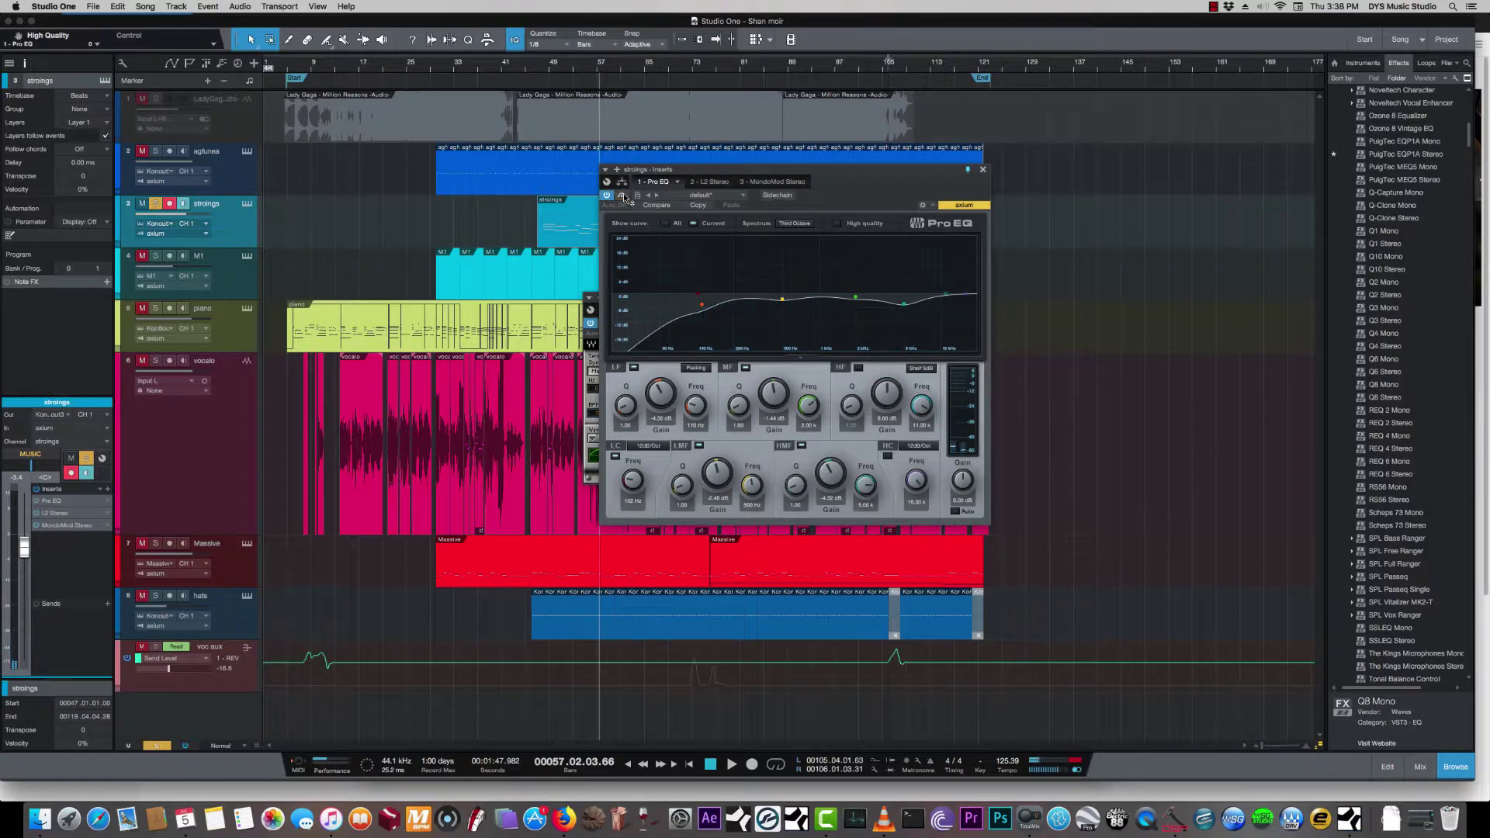
{"action": "key", "text": "space"}
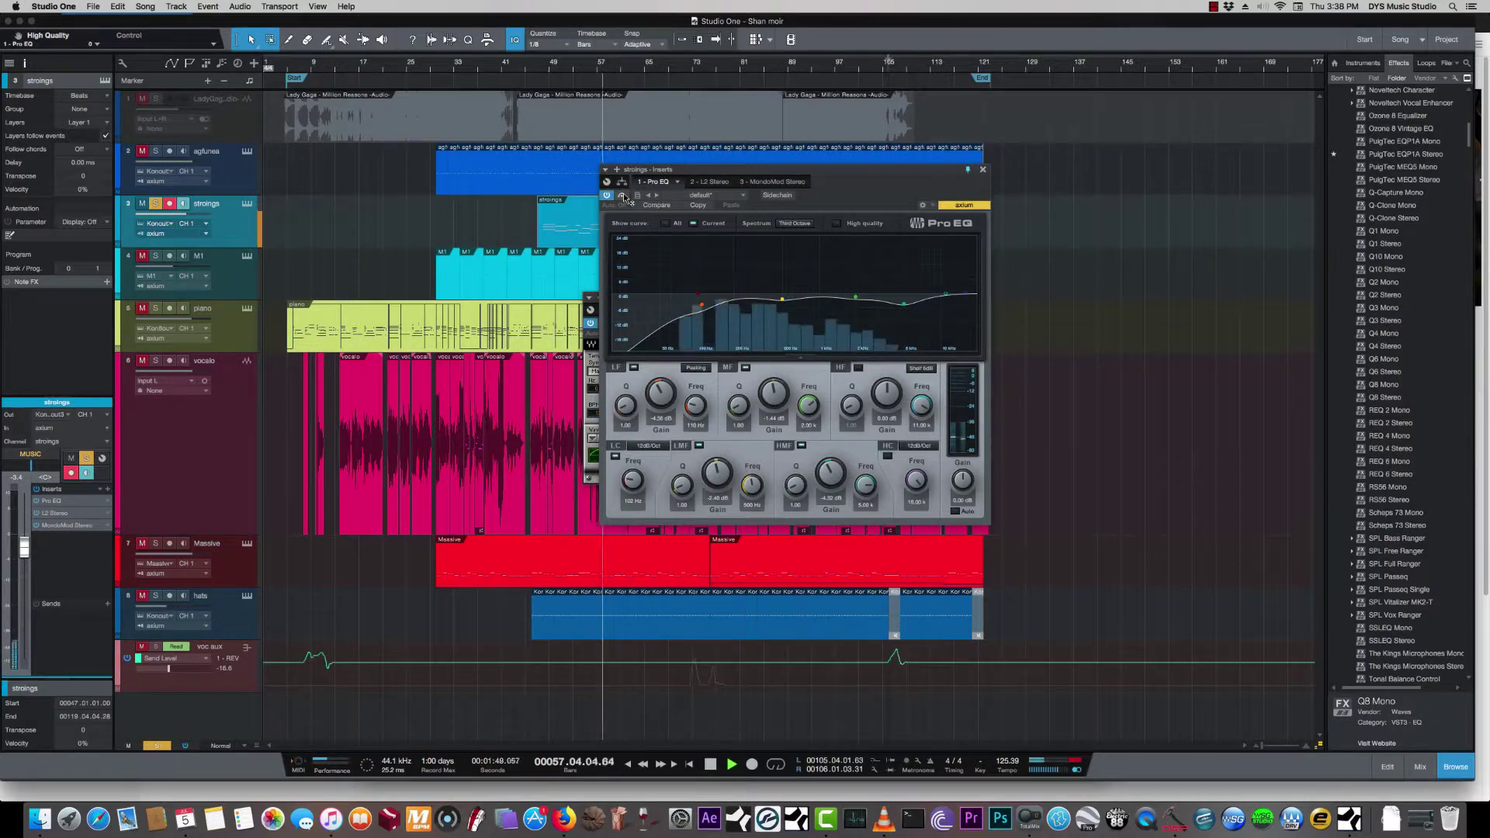
{"action": "key", "text": "space"}
{"action": "key", "text": "s"}
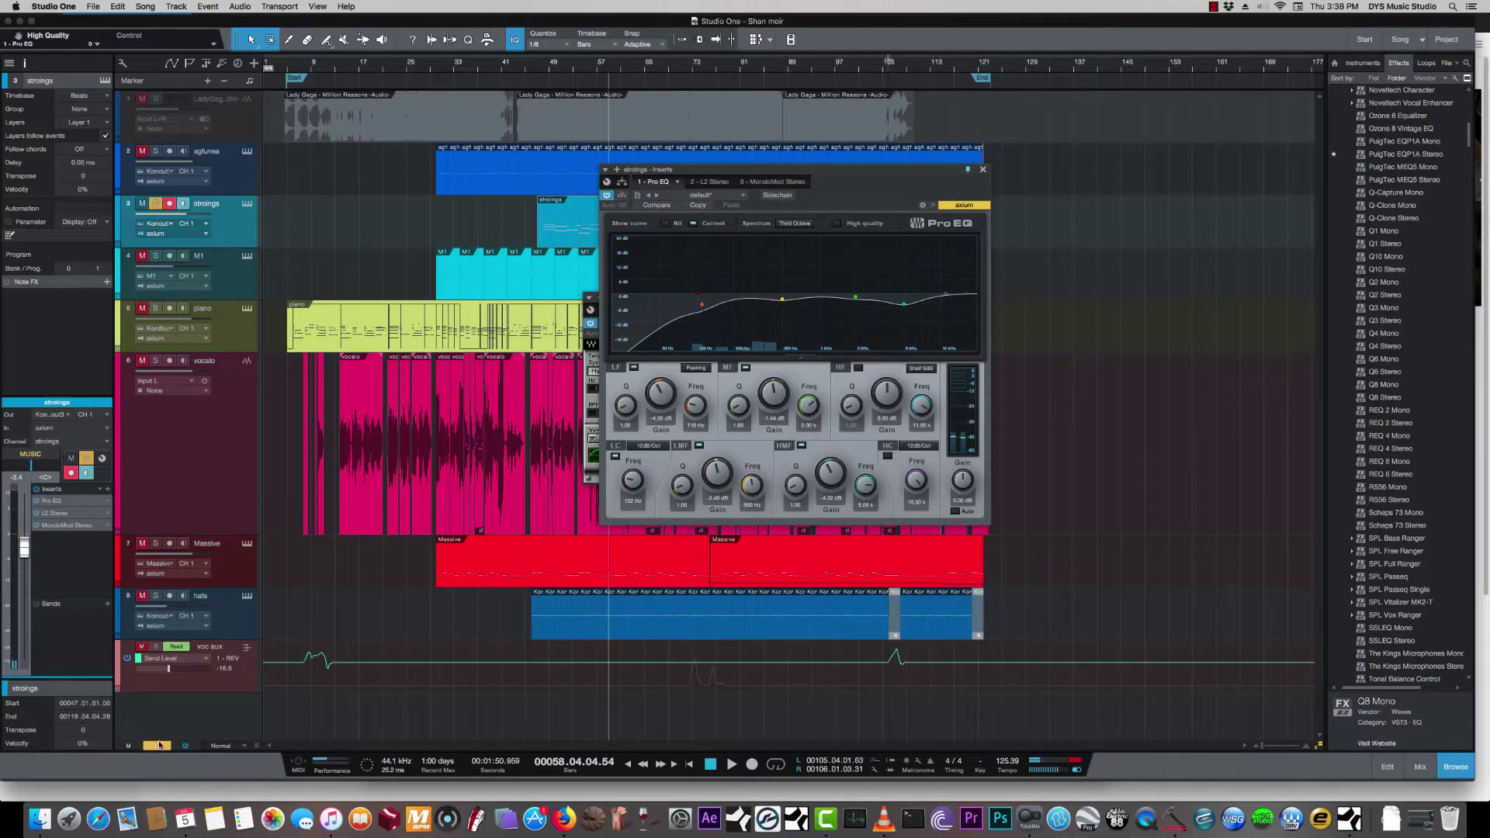
{"action": "left_click_drag", "start_coordinate": [700, 169], "coordinate": [900, 182]}
Move the MondoMod window aside and then close it
{"action": "left_click", "coordinate": [749, 309]}
{"action": "left_click_drag", "start_coordinate": [749, 310], "coordinate": [584, 324]}
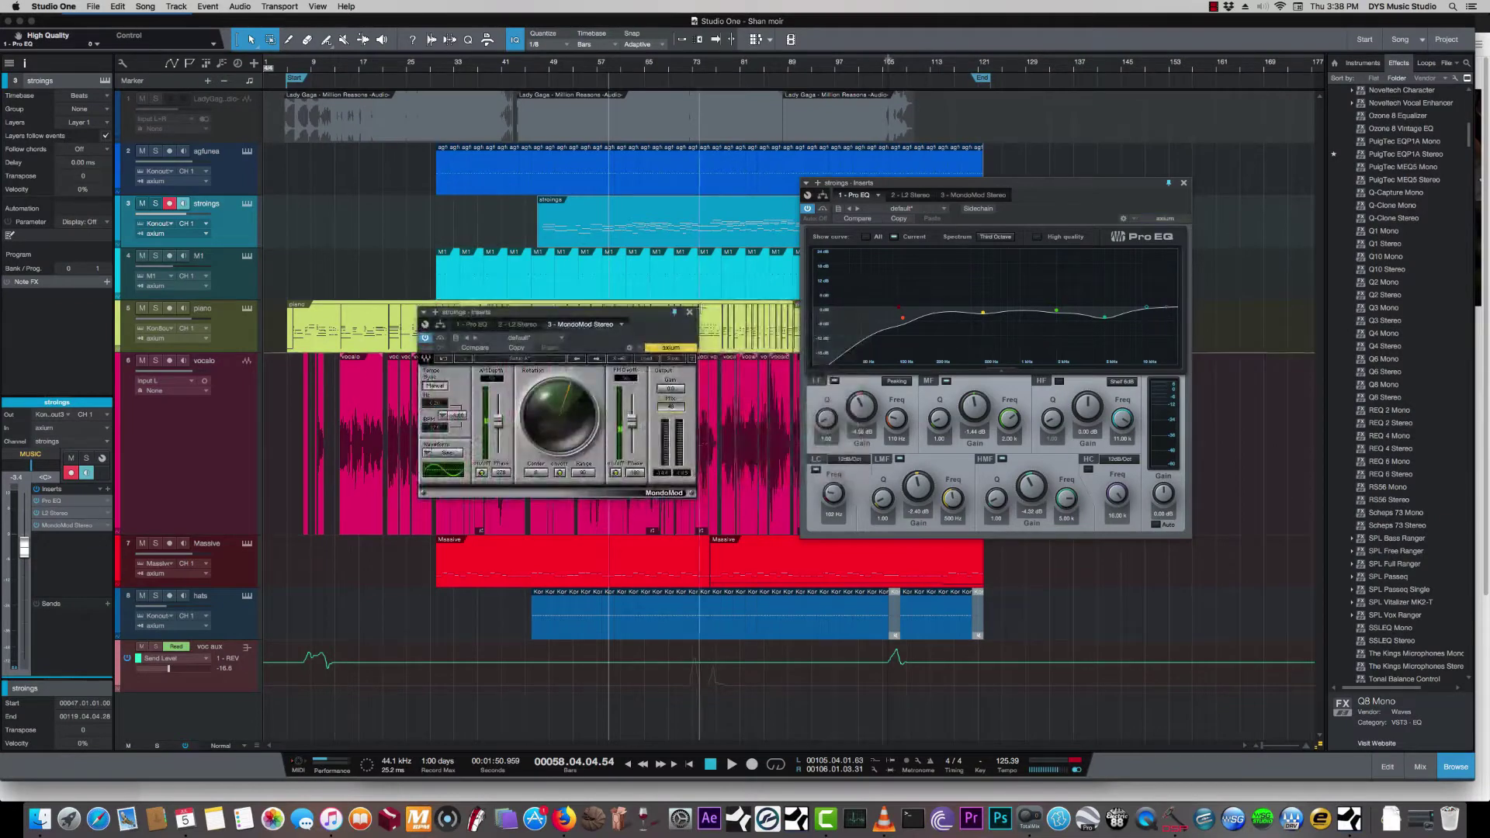
{"action": "left_click", "coordinate": [690, 314]}
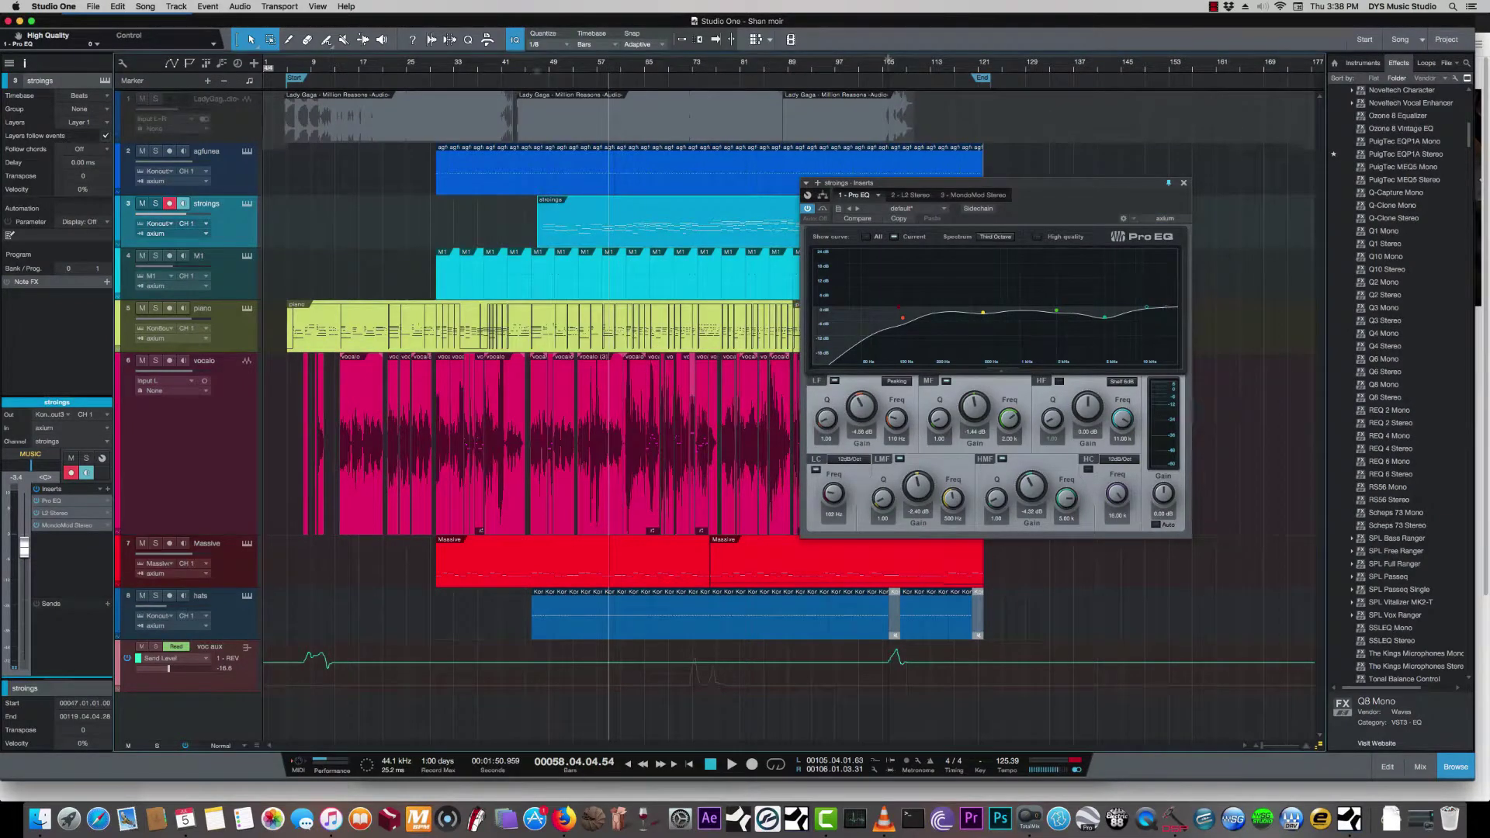
Play the full mix from bar 46 until about bar 64, then show the recorder controls
{"action": "left_click", "coordinate": [535, 65]}
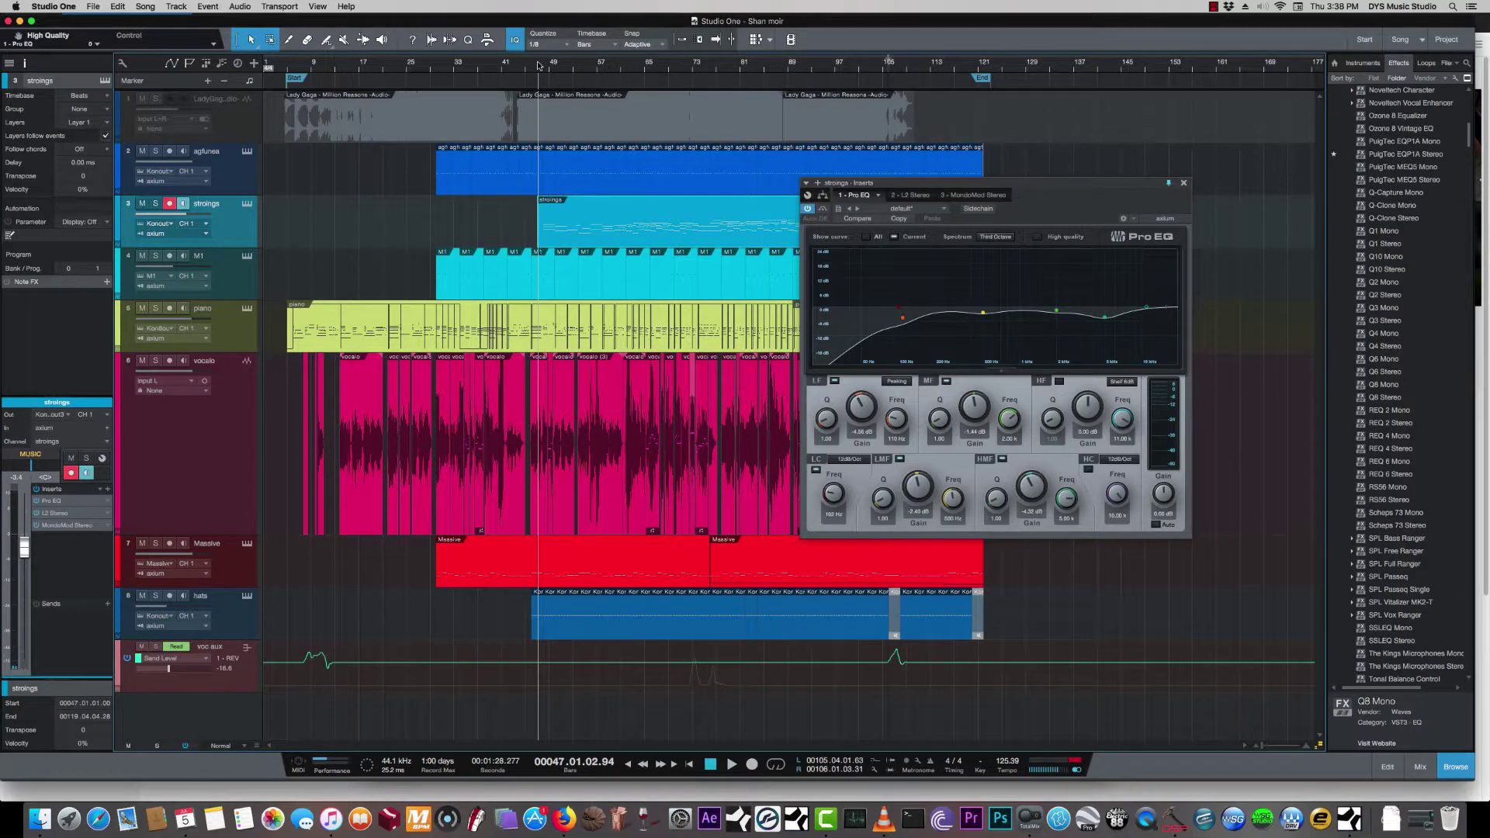
{"action": "key", "text": "space"}
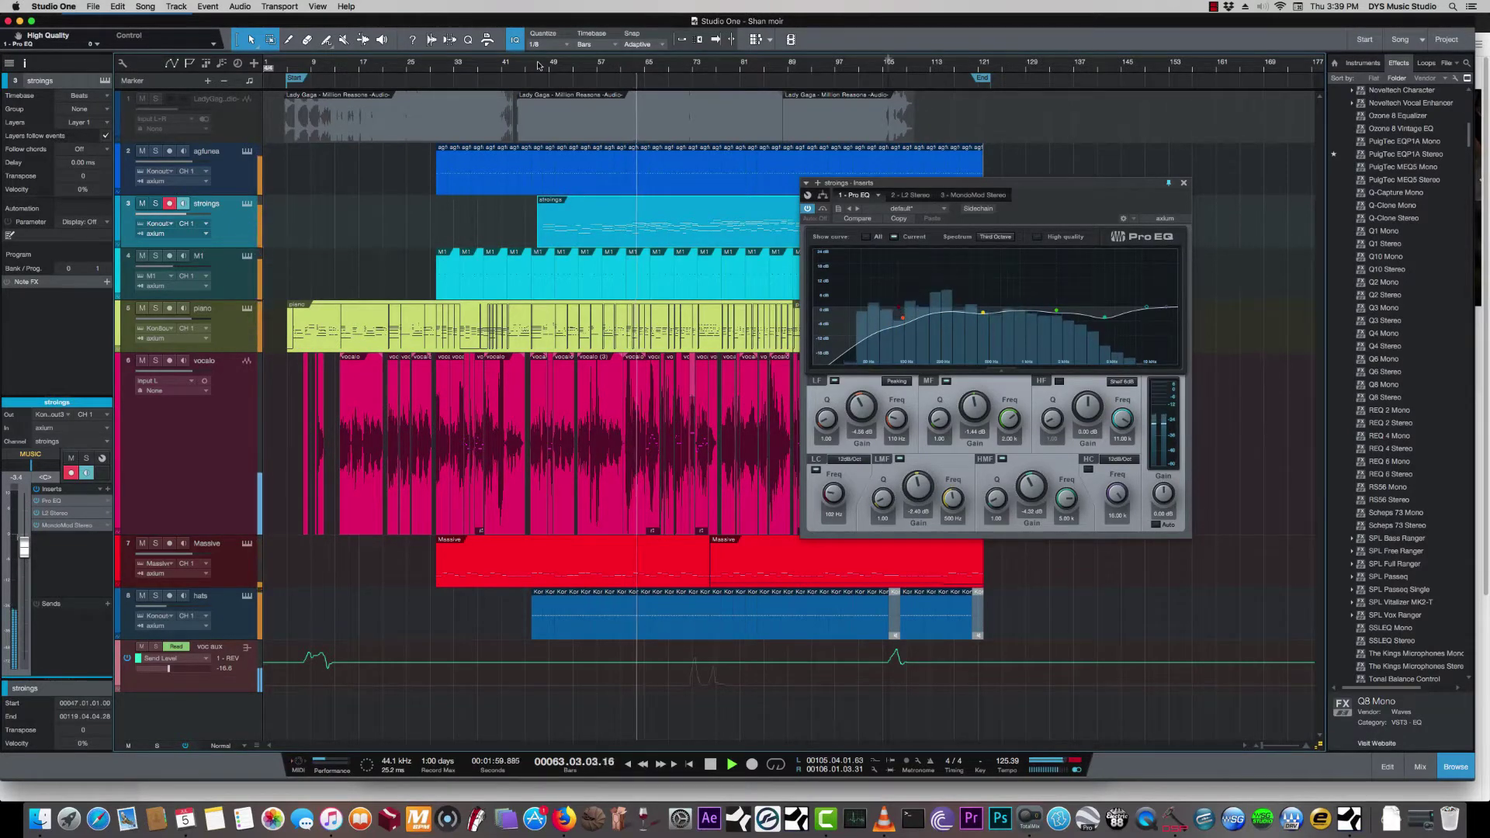
{"action": "key", "text": "space"}
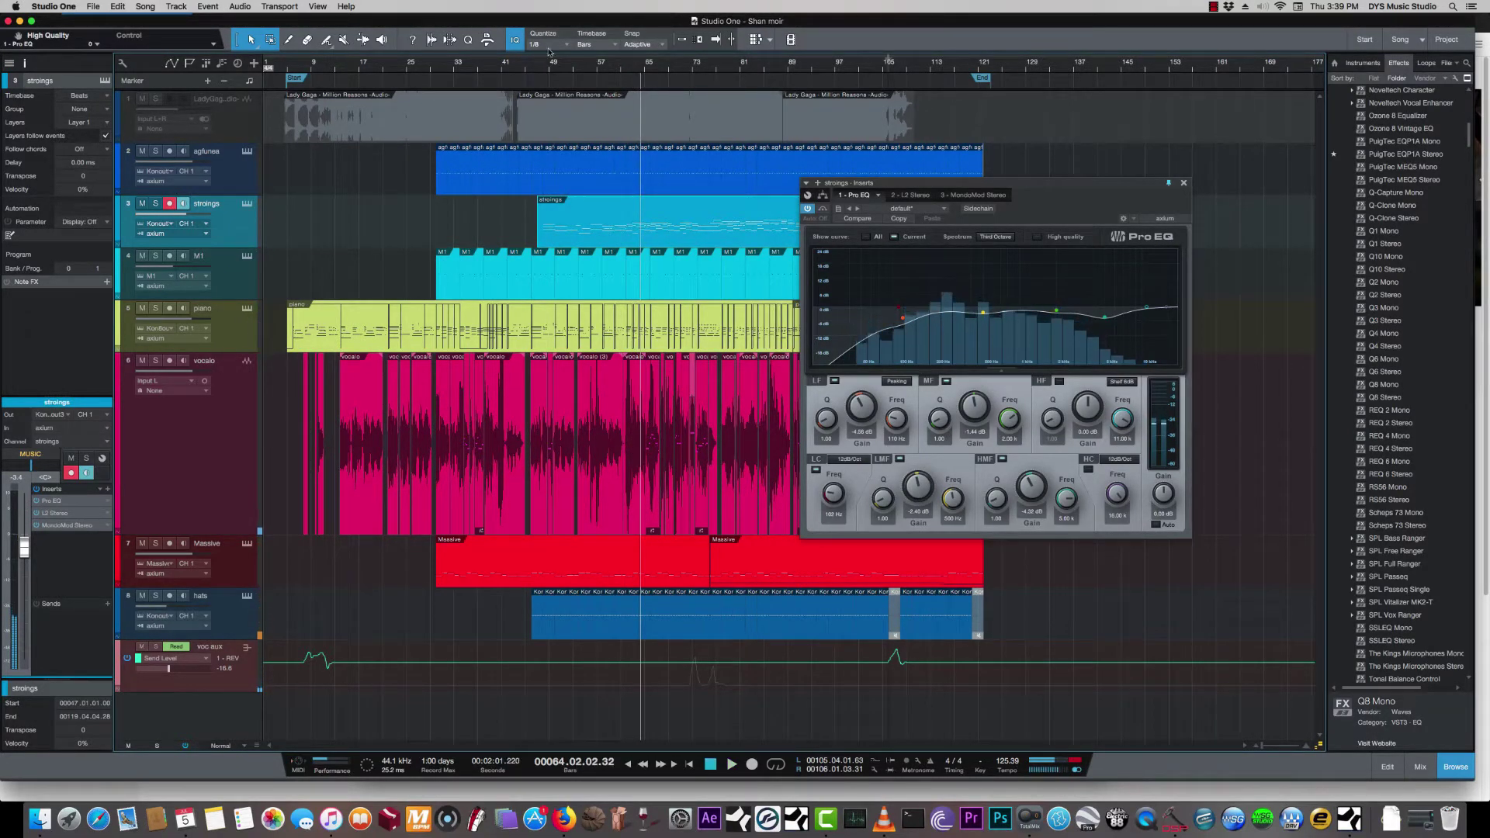
{"action": "left_click", "coordinate": [1212, 7]}
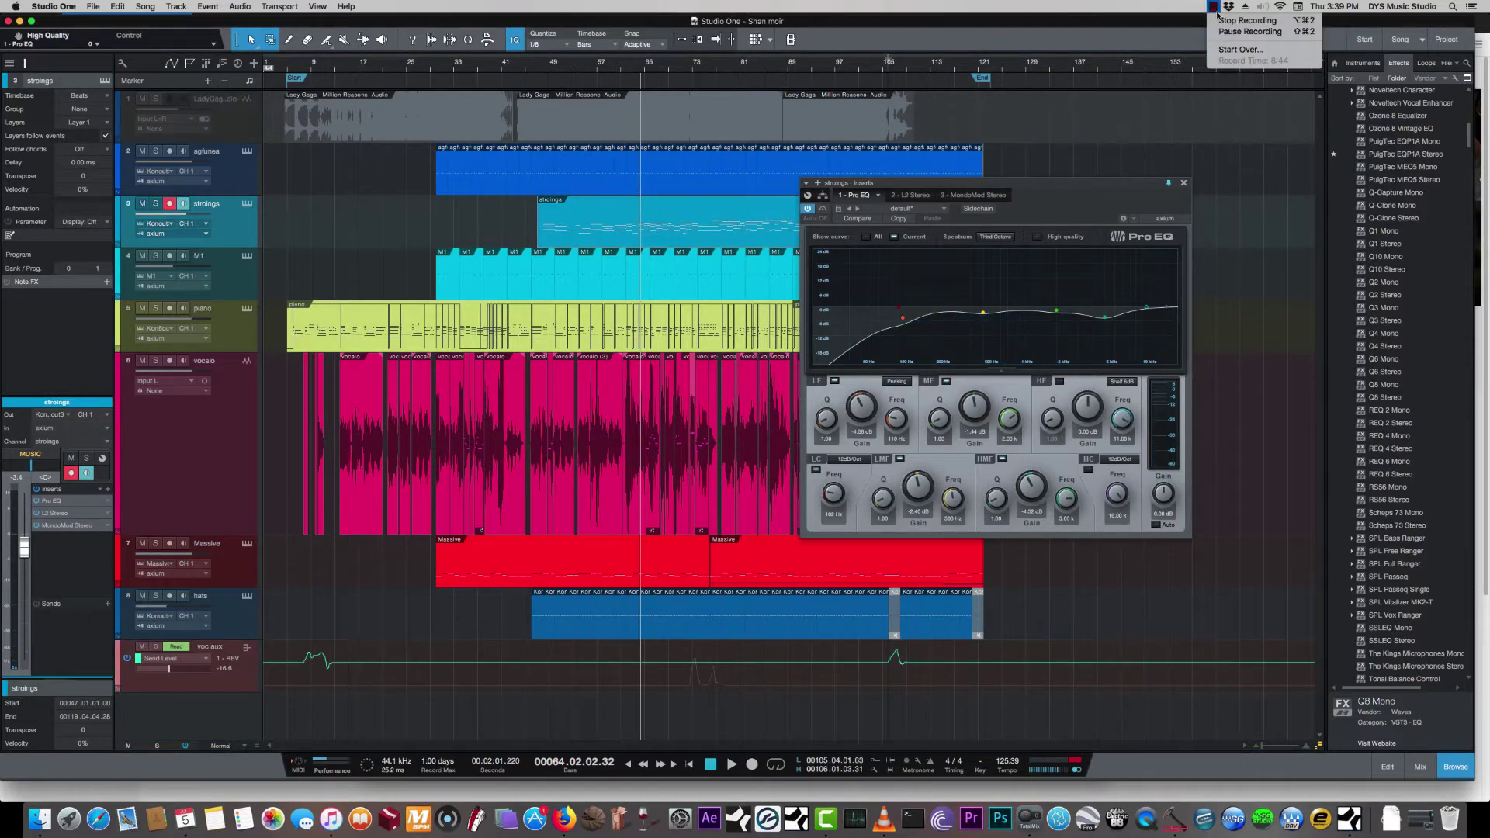
Switch to Firefox showing the dys recording studio YouTube channel page
{"action": "left_click", "coordinate": [578, 810]}
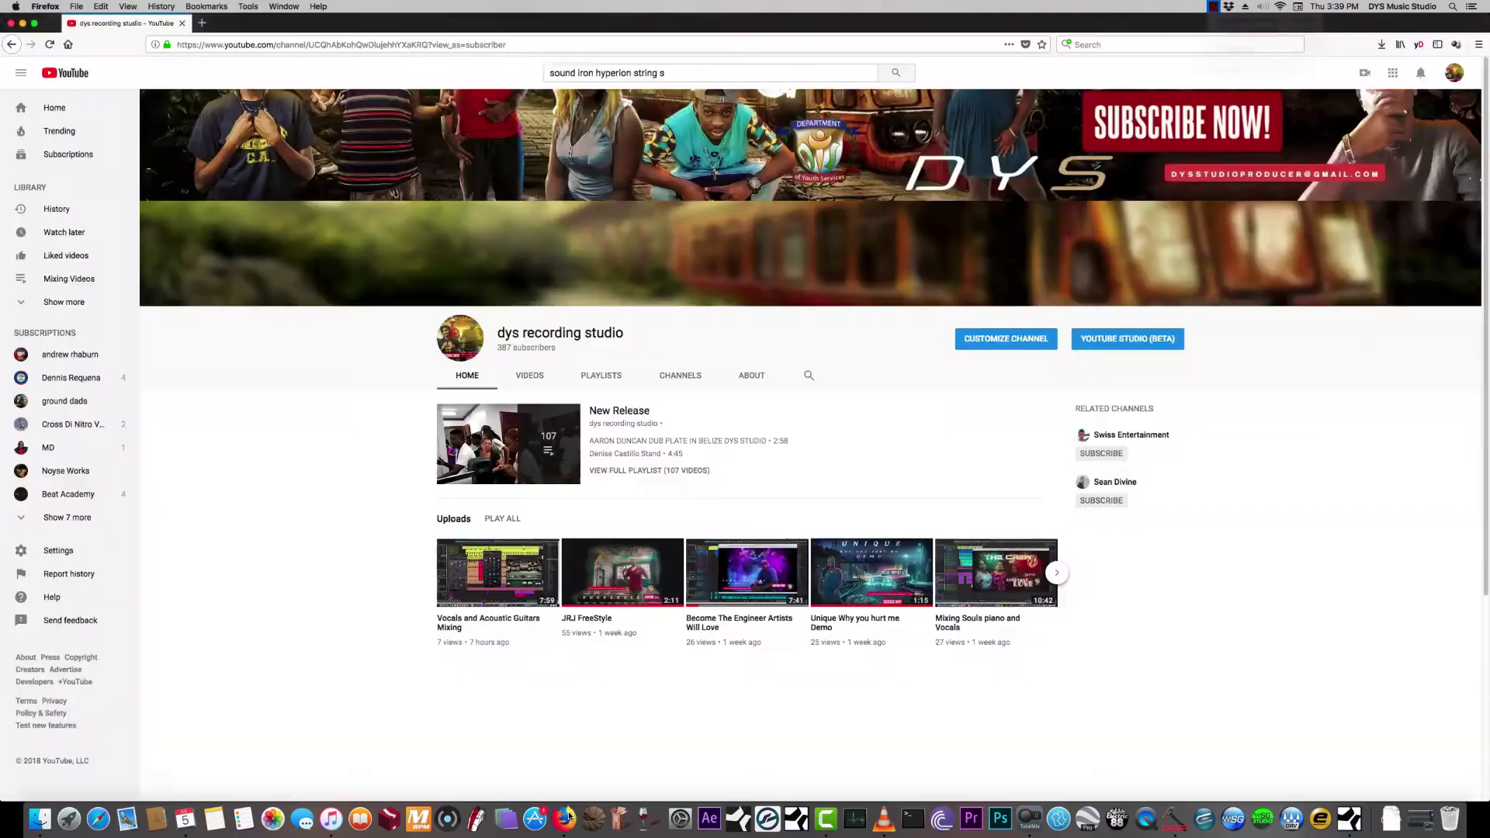